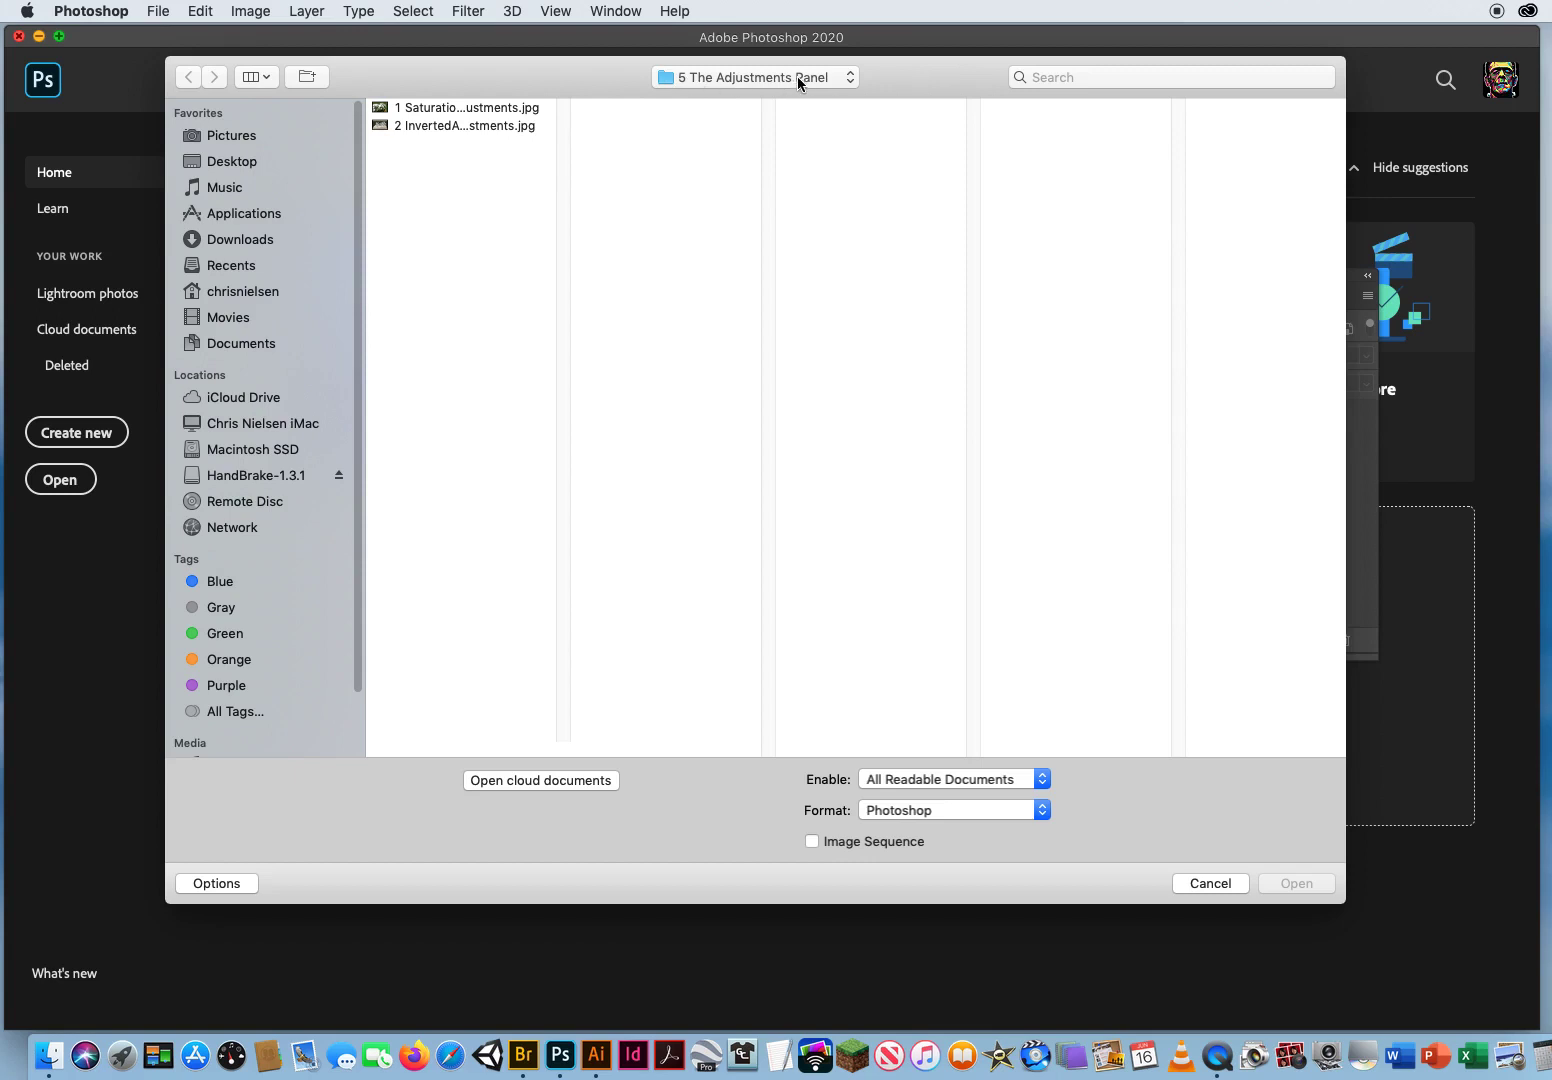
Open the file 2 InvertedAdjustments.jpg and duplicate its Background layer.
left_click(430, 110)
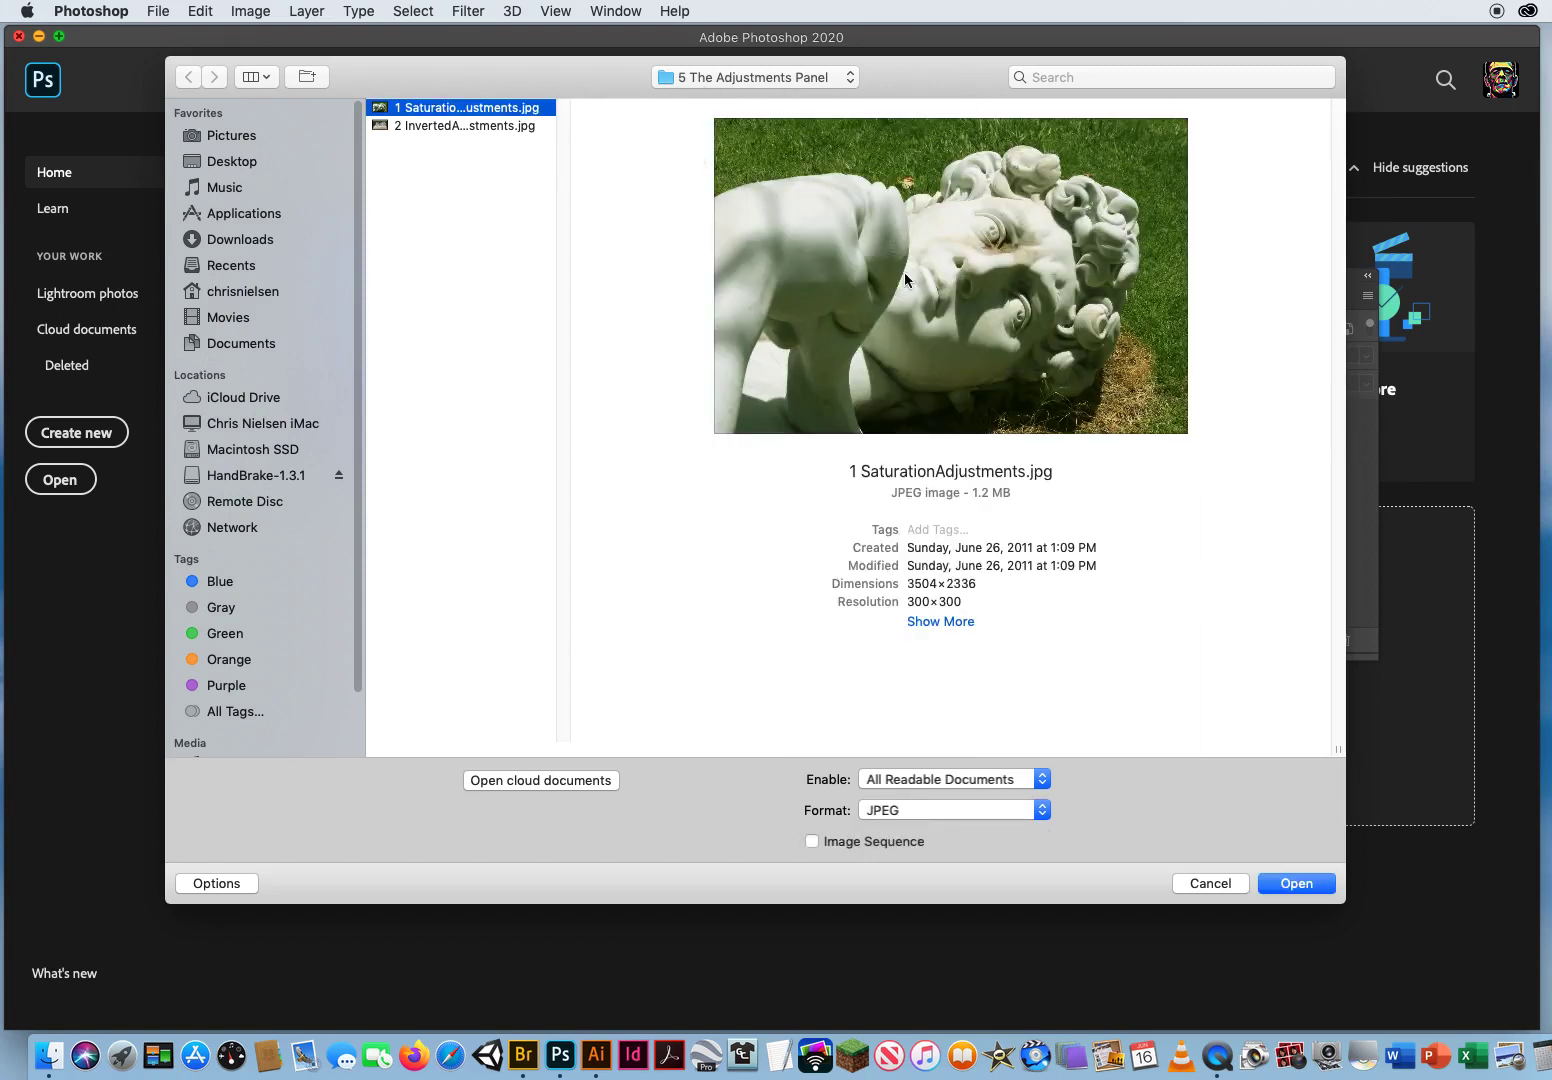
key("Down")
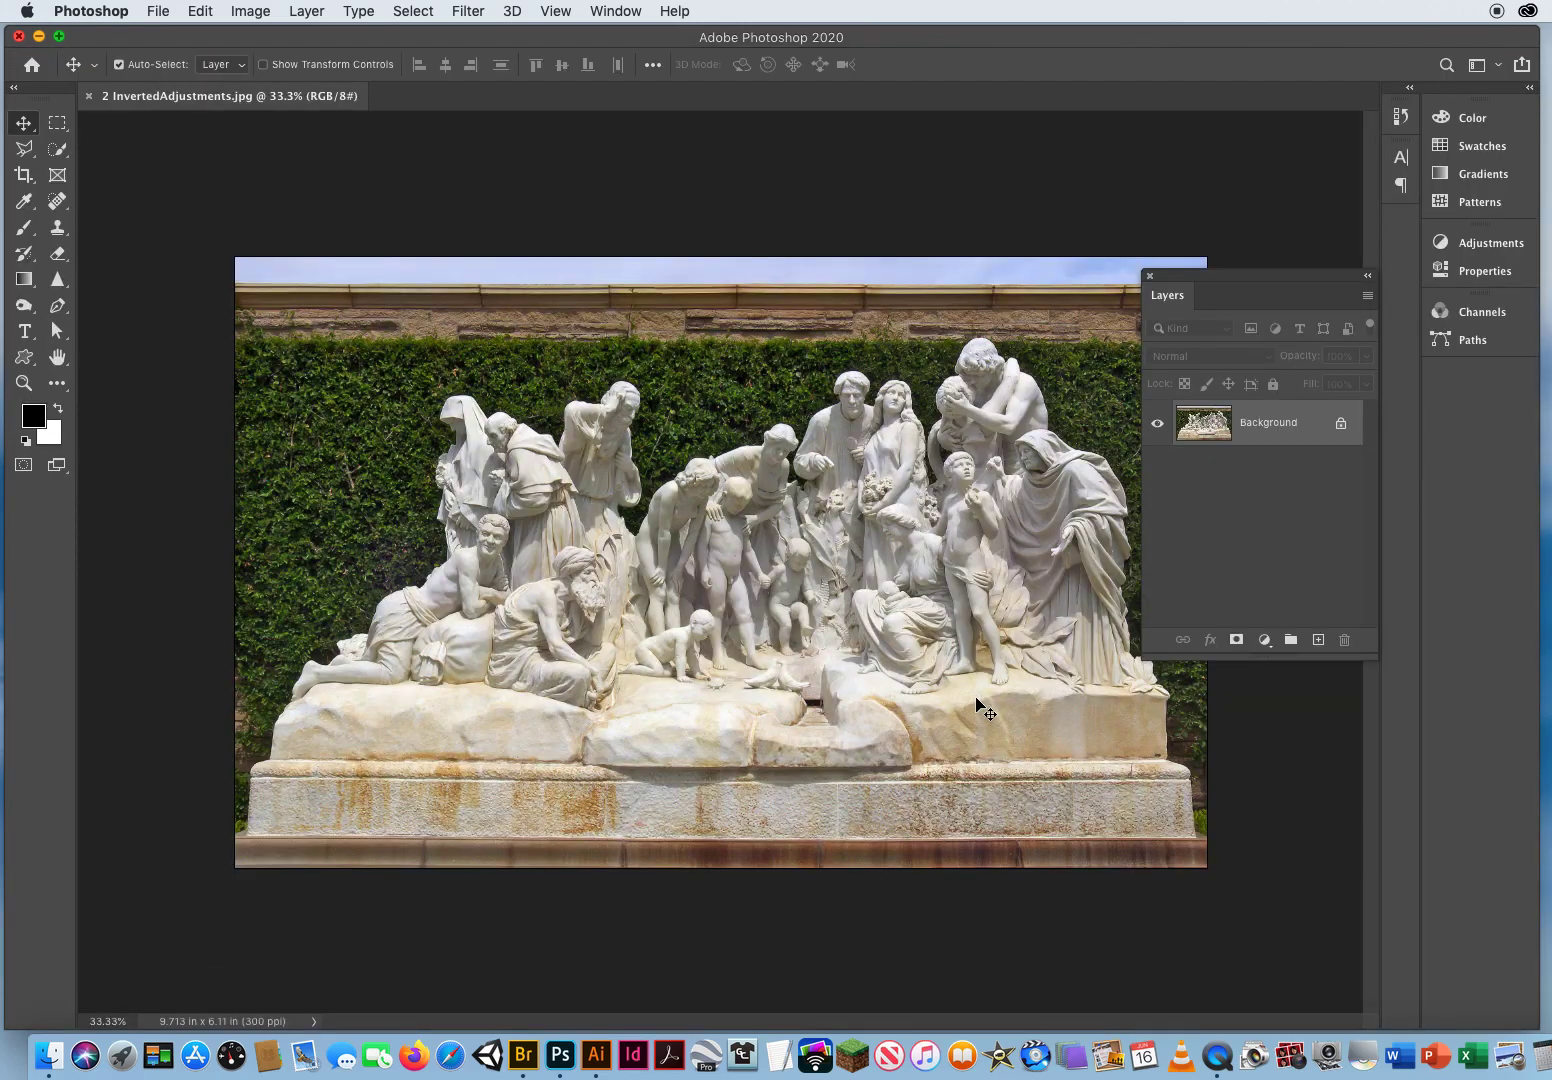
left_click_drag(1210, 277, 1291, 147)
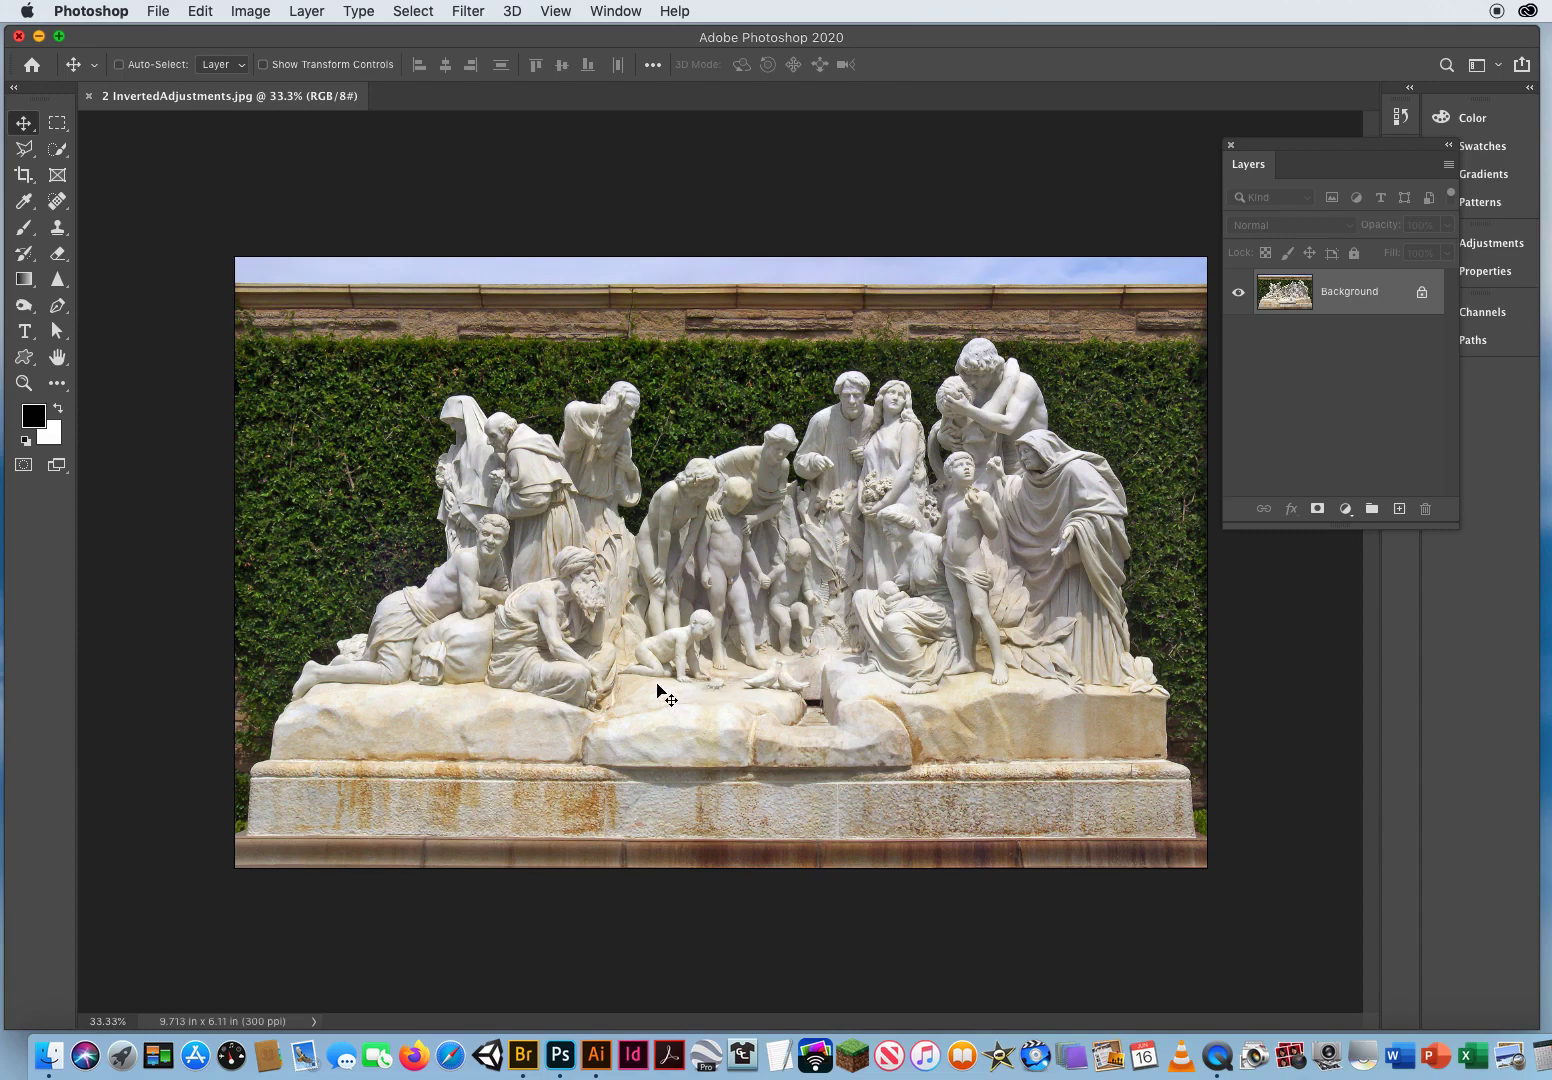
key("super+j")
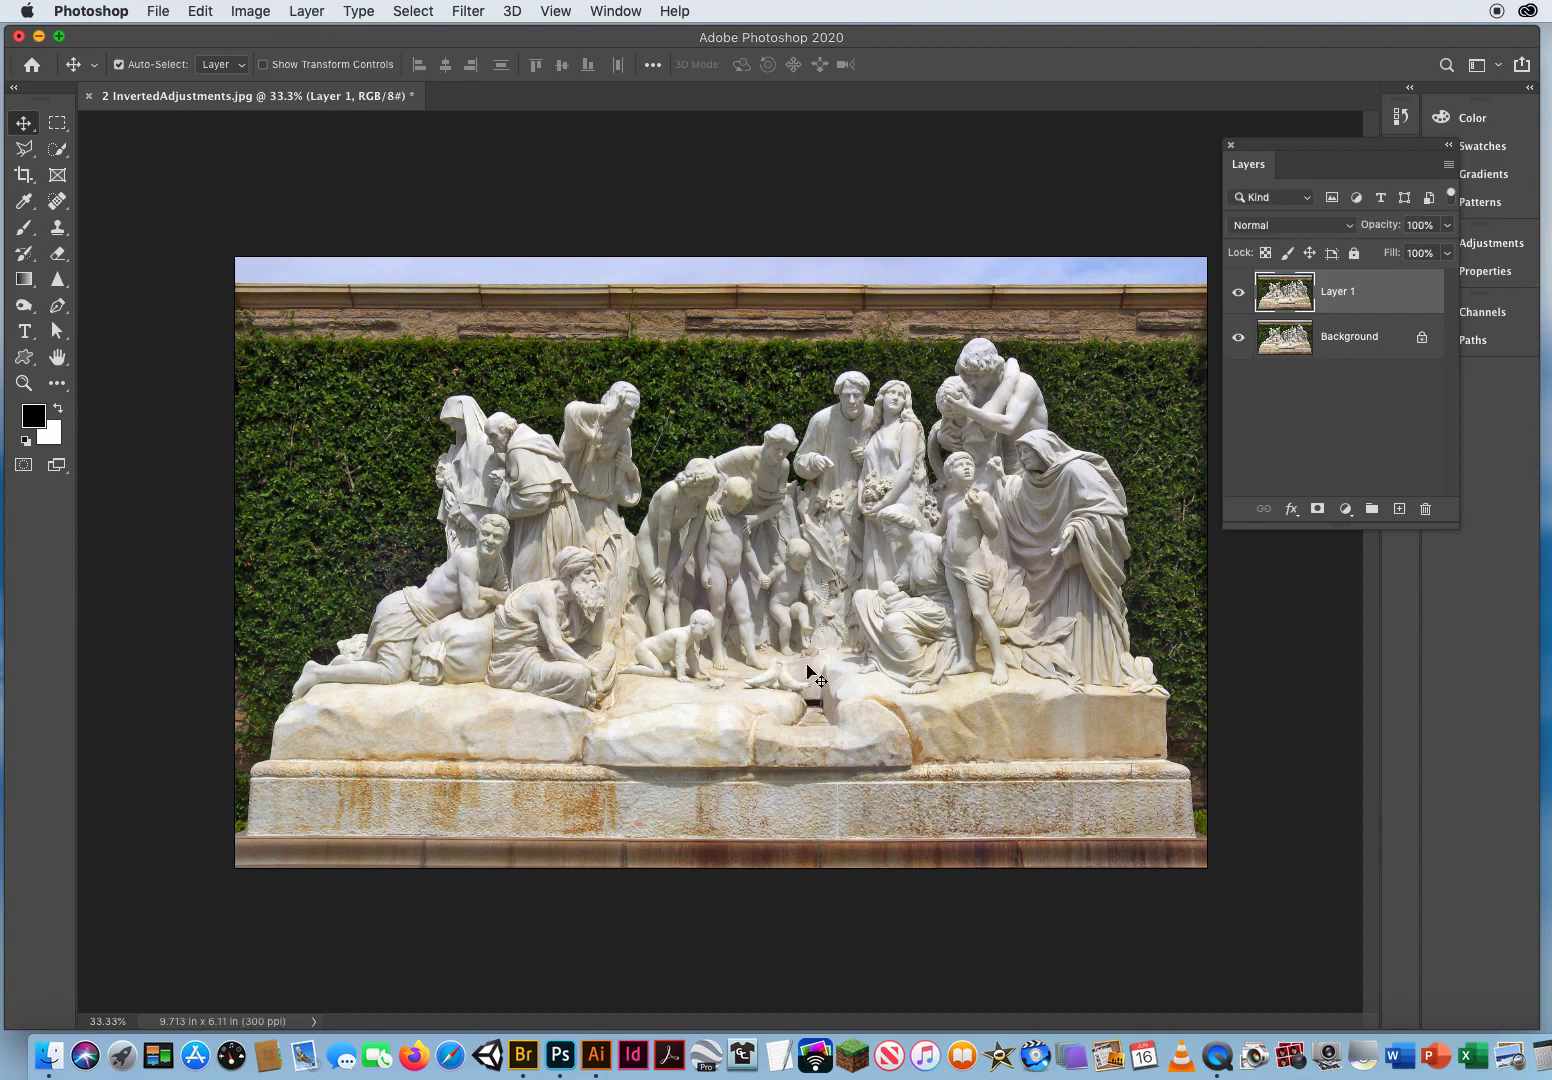
Add a Hue/Saturation adjustment layer above the duplicated statue layer.
left_click_drag(1258, 178, 1101, 448)
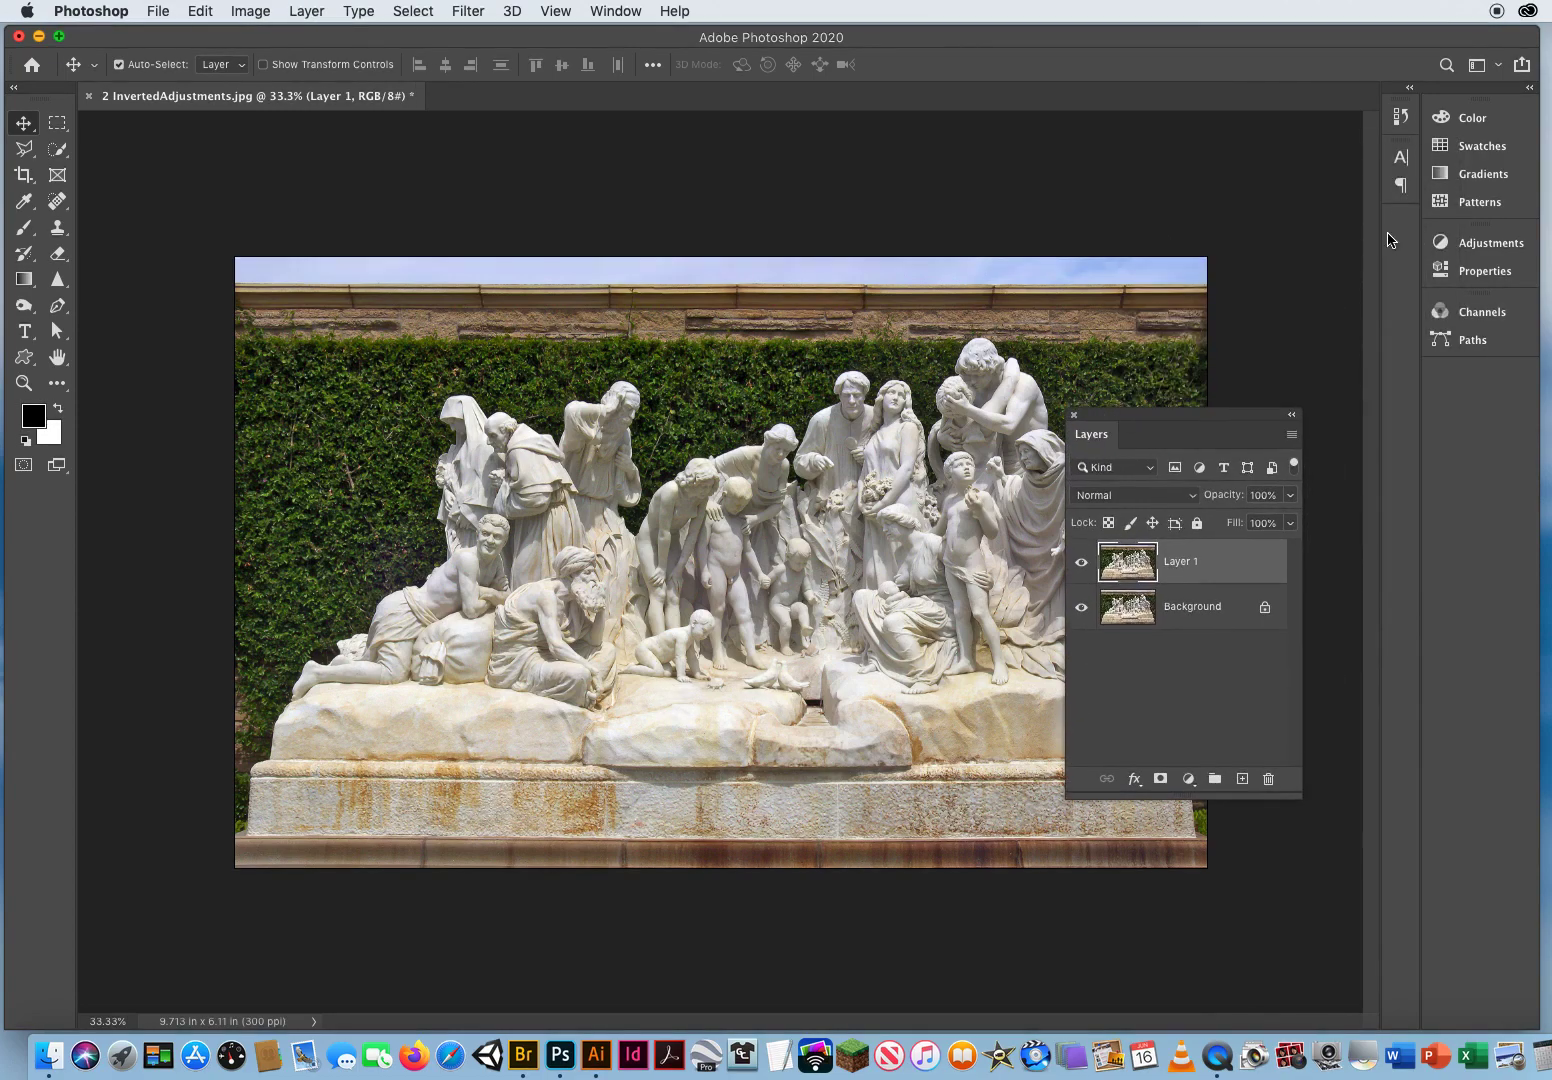
left_click(1490, 243)
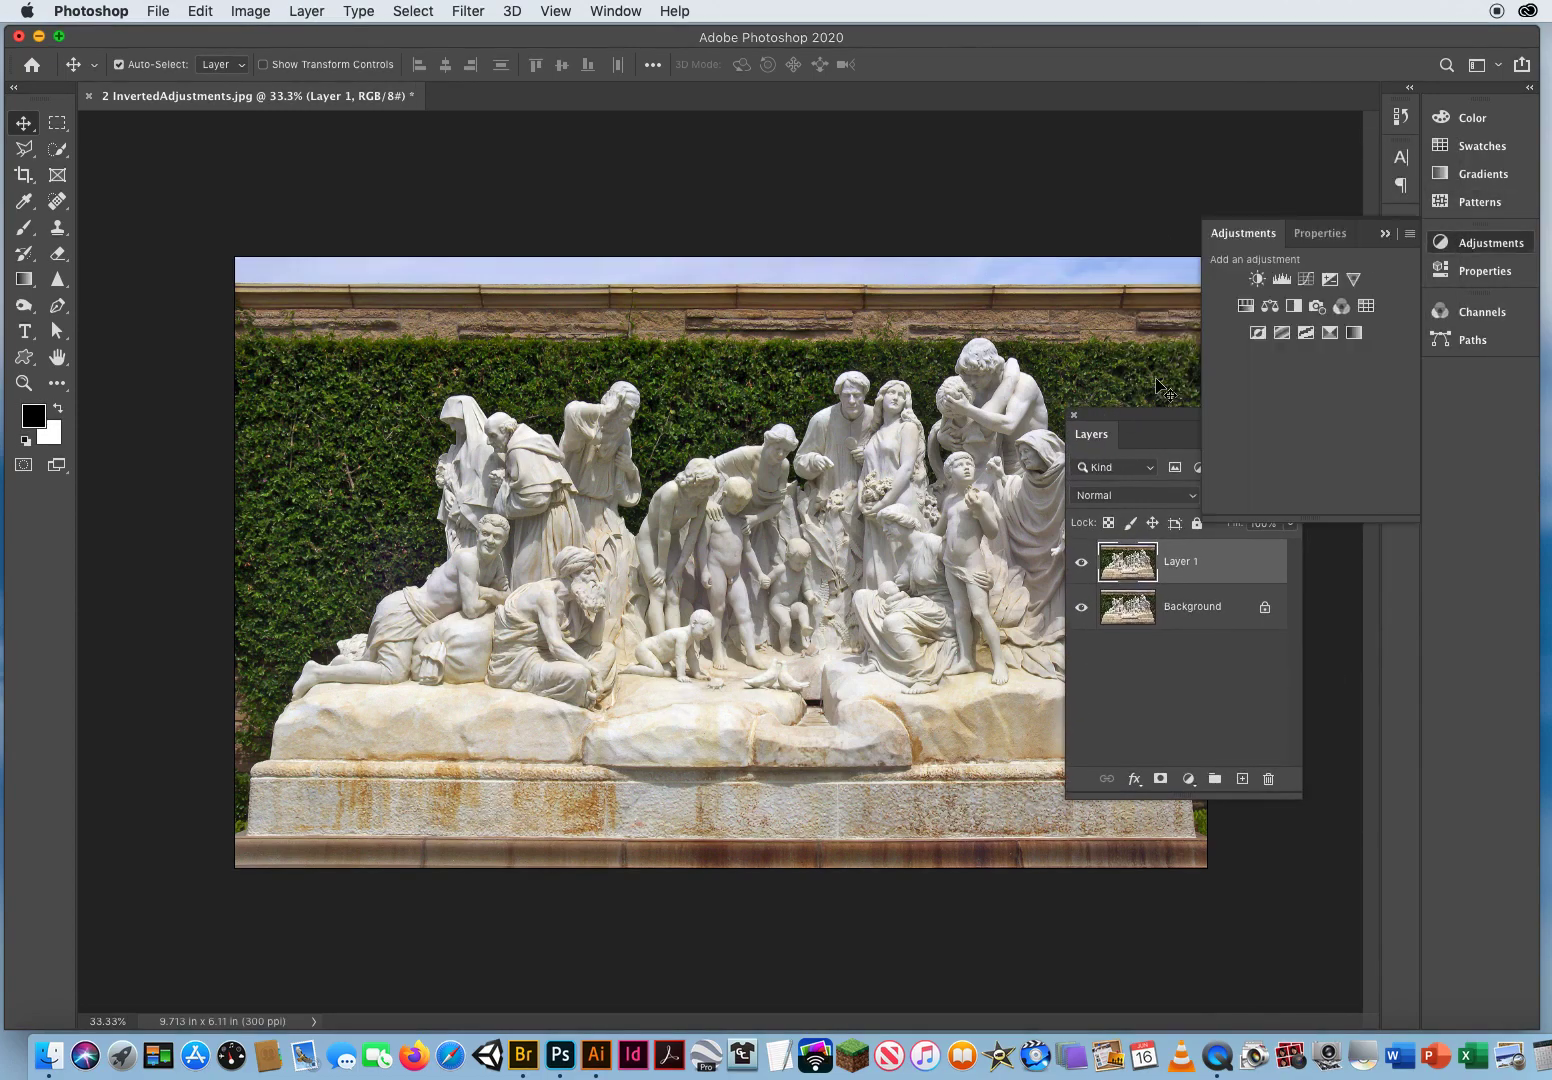
left_click(1246, 308)
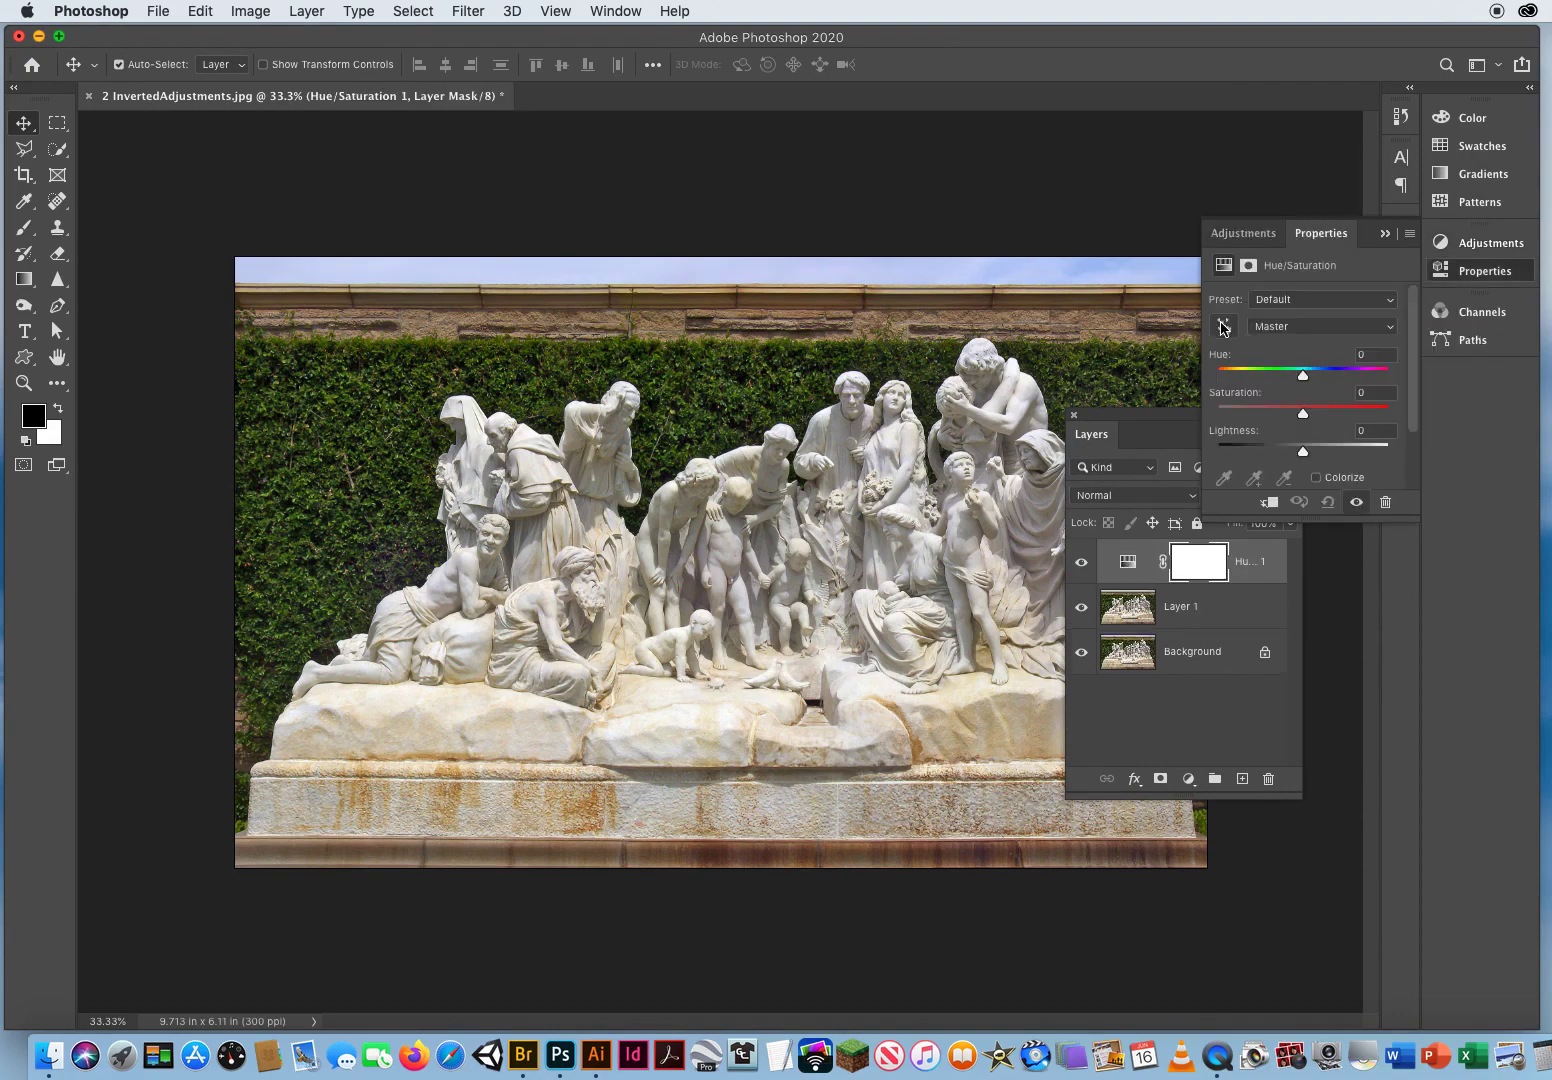
Desaturate the stone by sampling it in the image, setting Reds saturation to -100 and Yellows saturation to -88.
left_click(1226, 331)
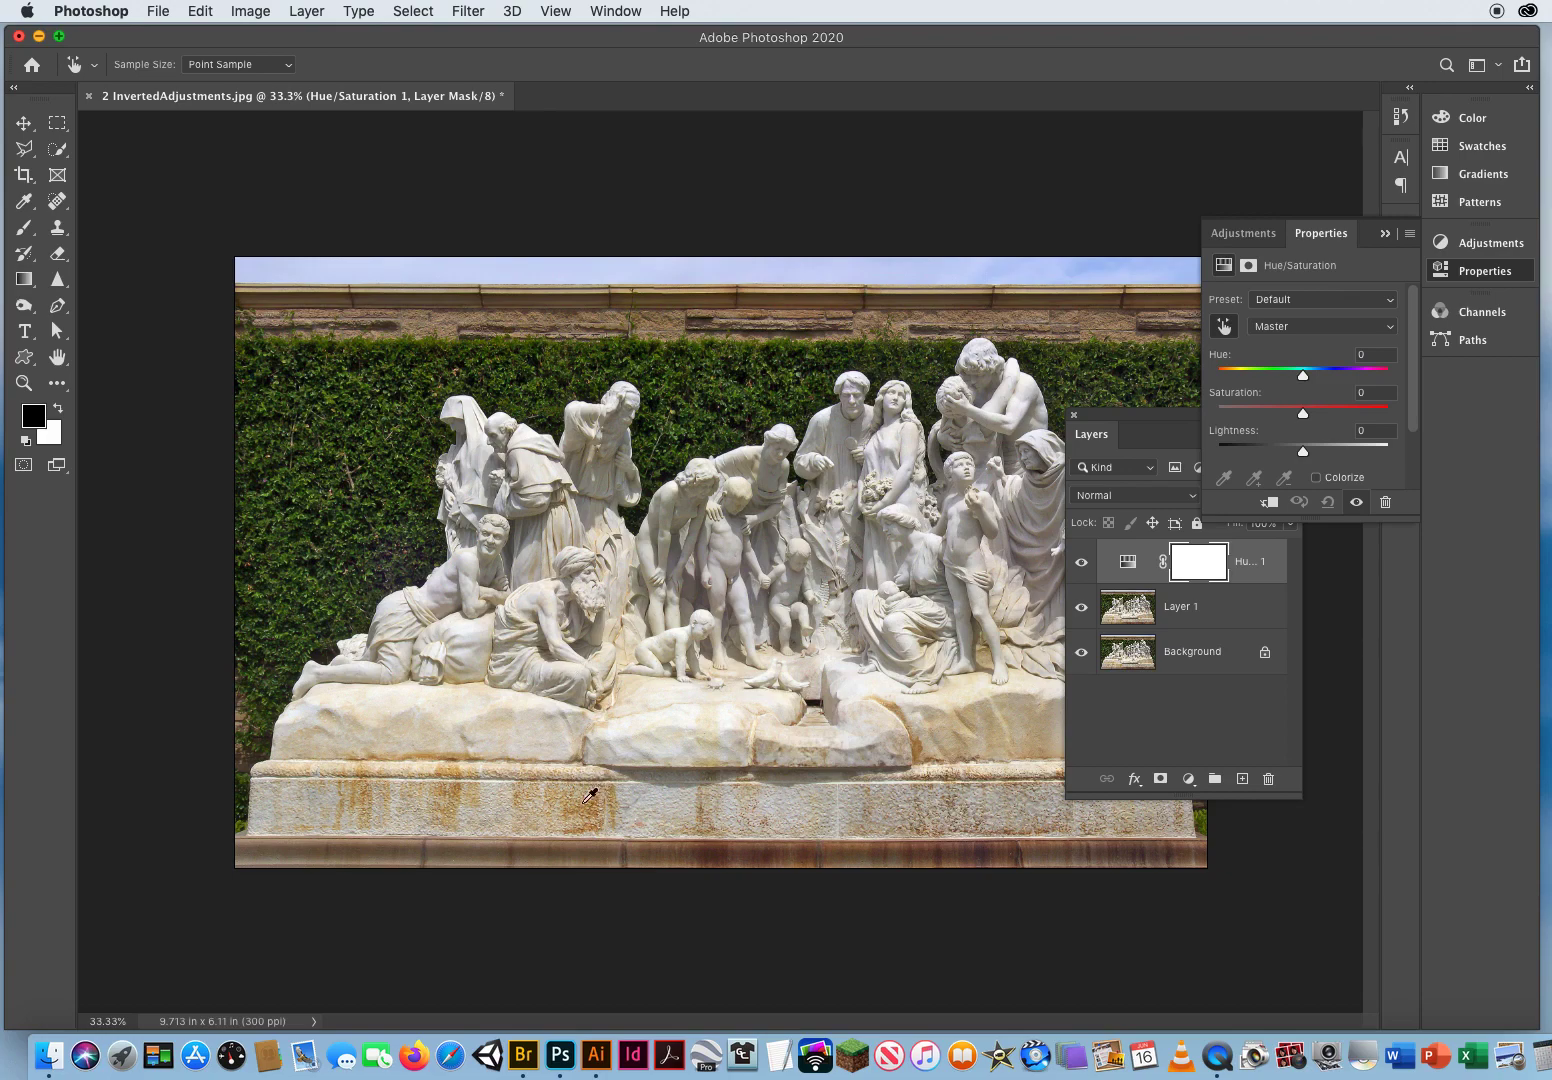
left_click_drag(598, 796, 396, 797)
left_click_drag(1105, 446, 1264, 599)
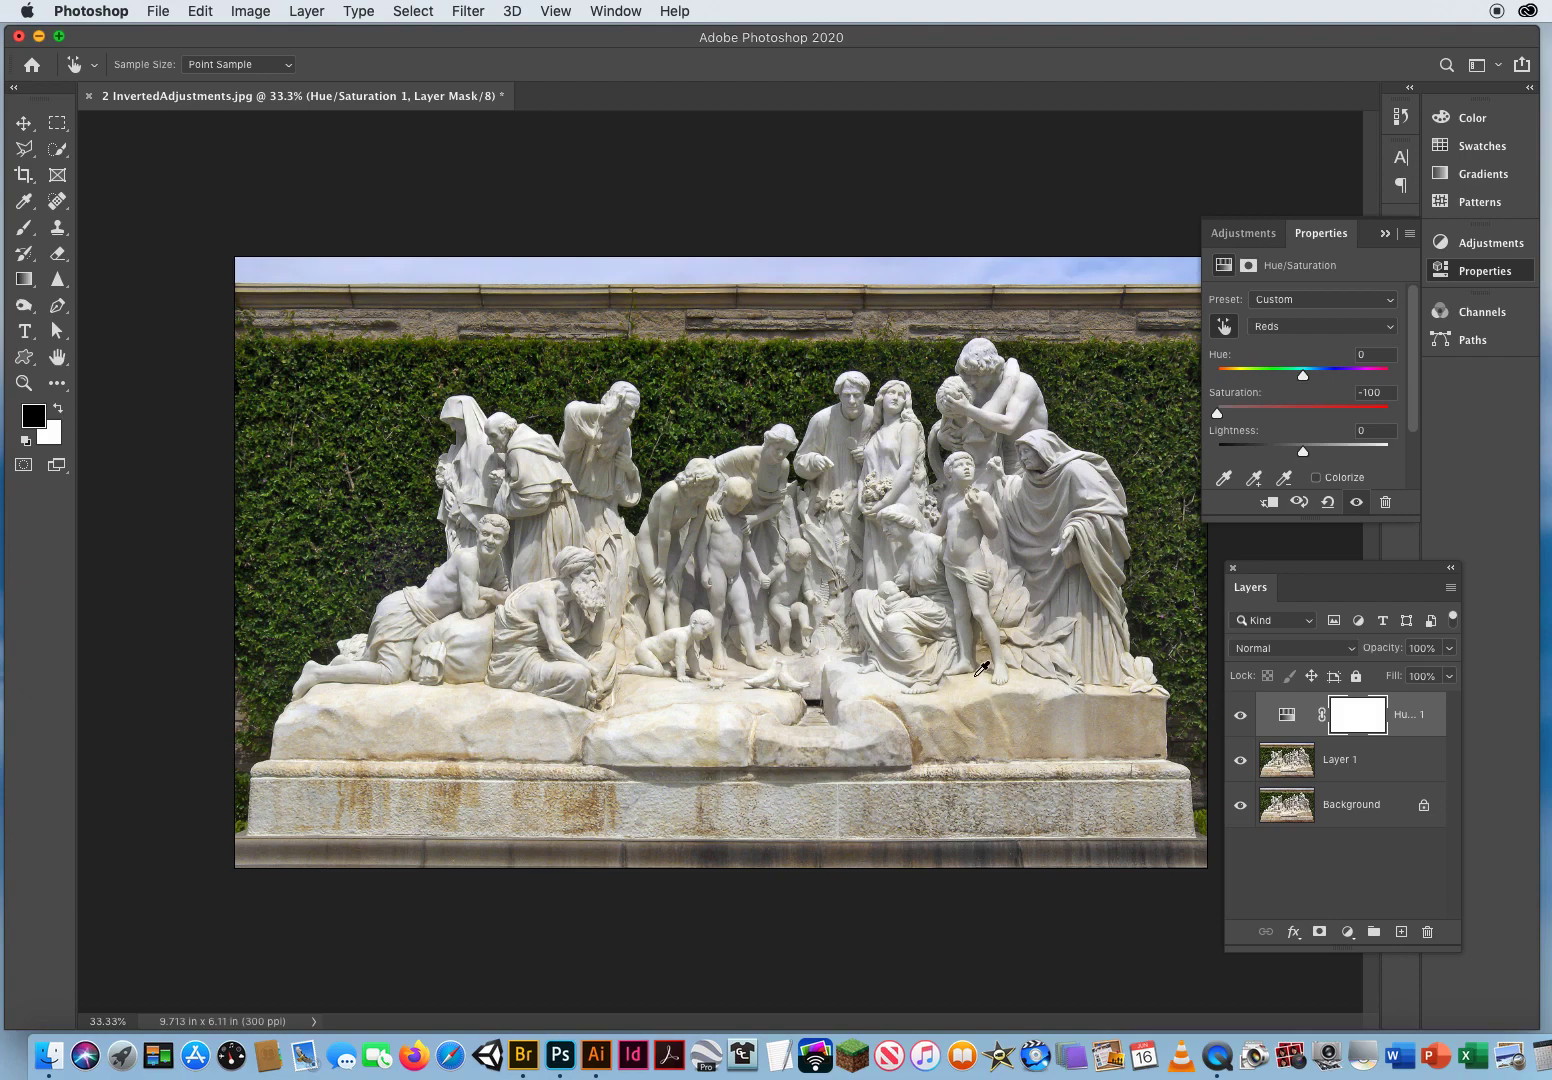
left_click_drag(977, 673, 833, 677)
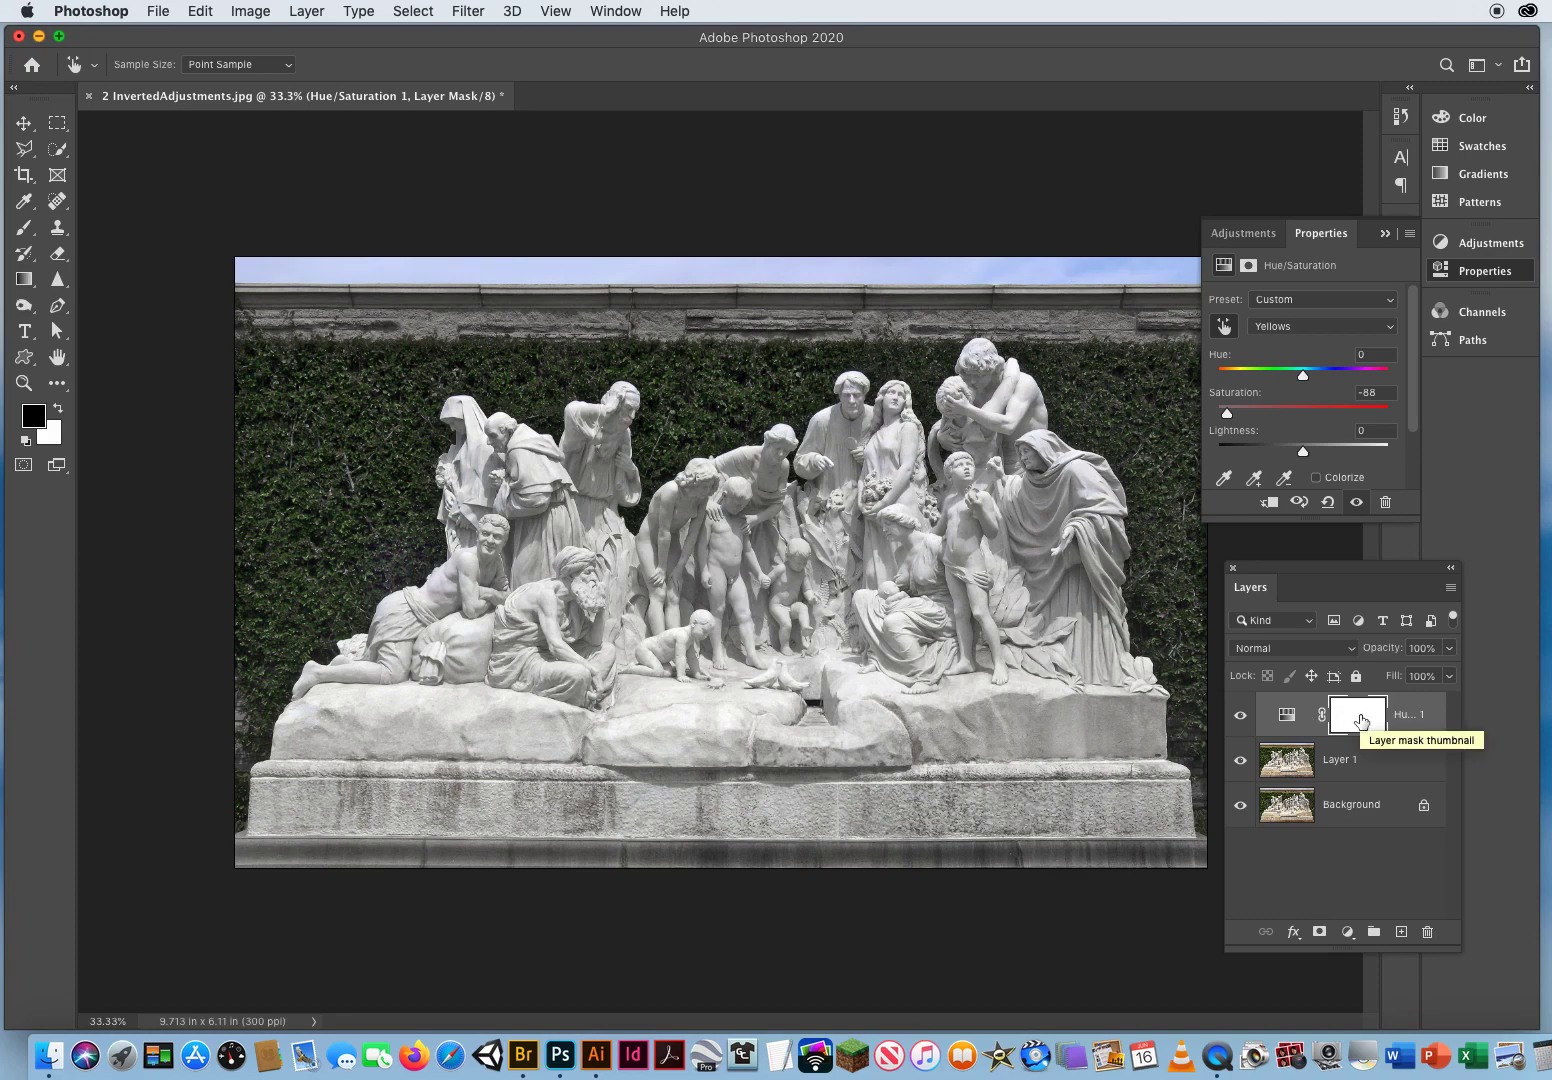
Paint black on the Hue/Saturation layer mask along the ledge beneath the statue base to restore its color.
key("x")
key("x")
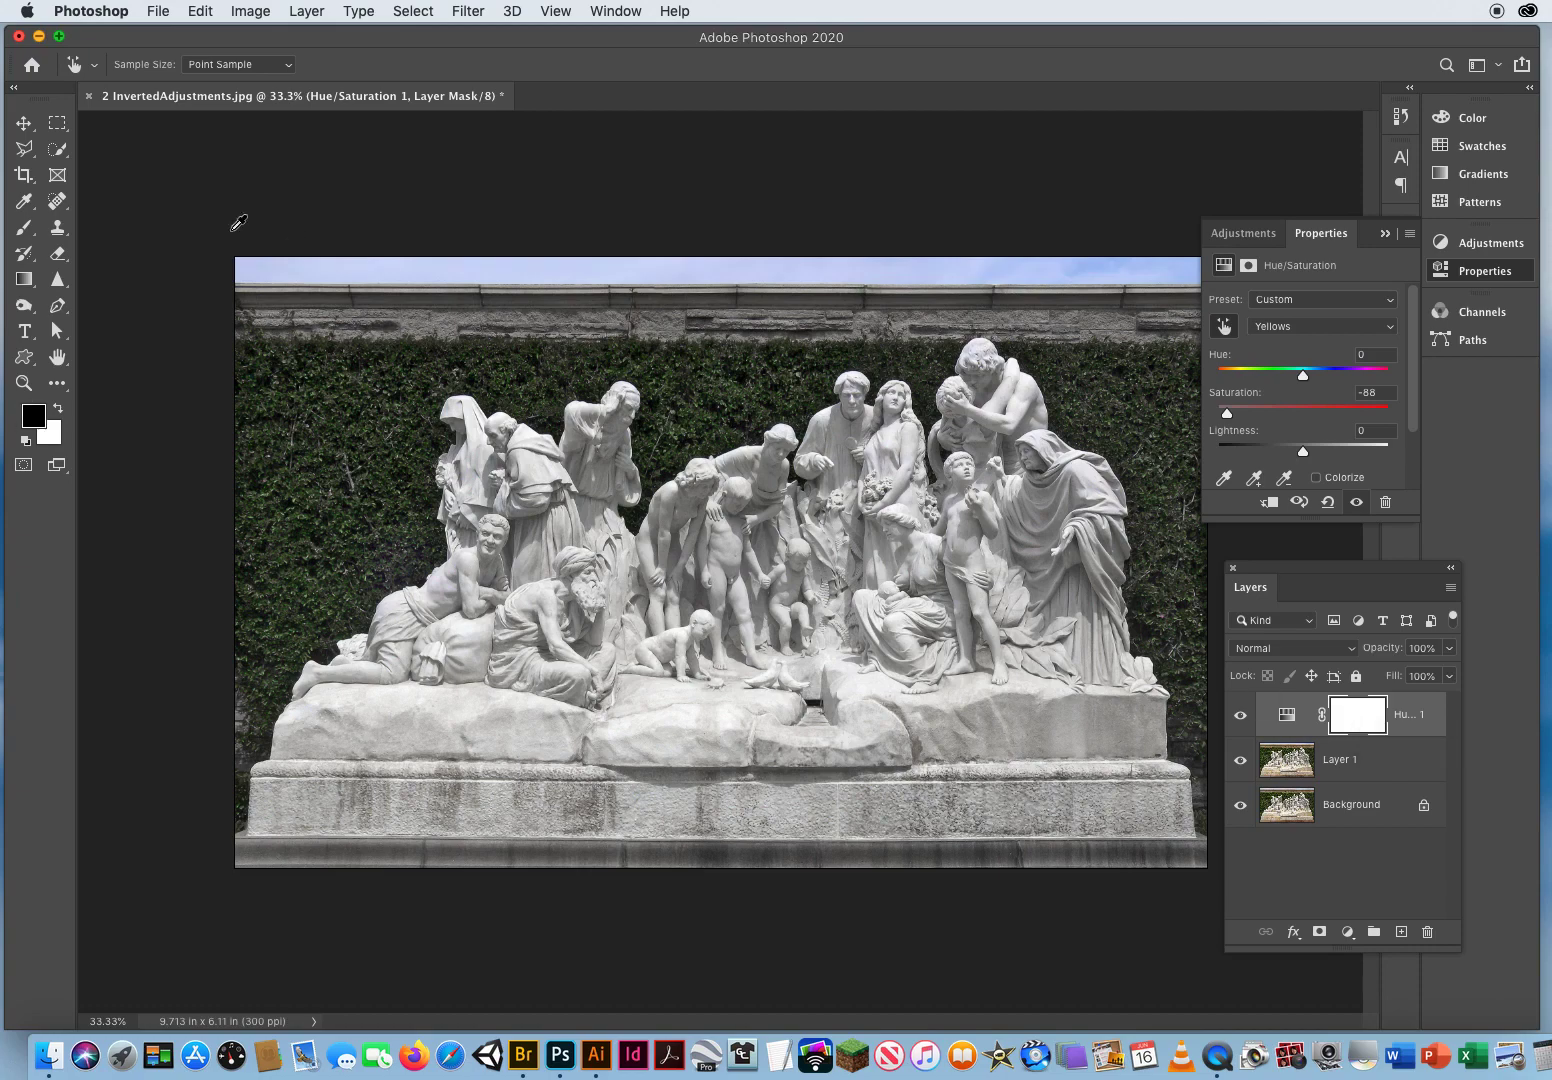
left_click(24, 228)
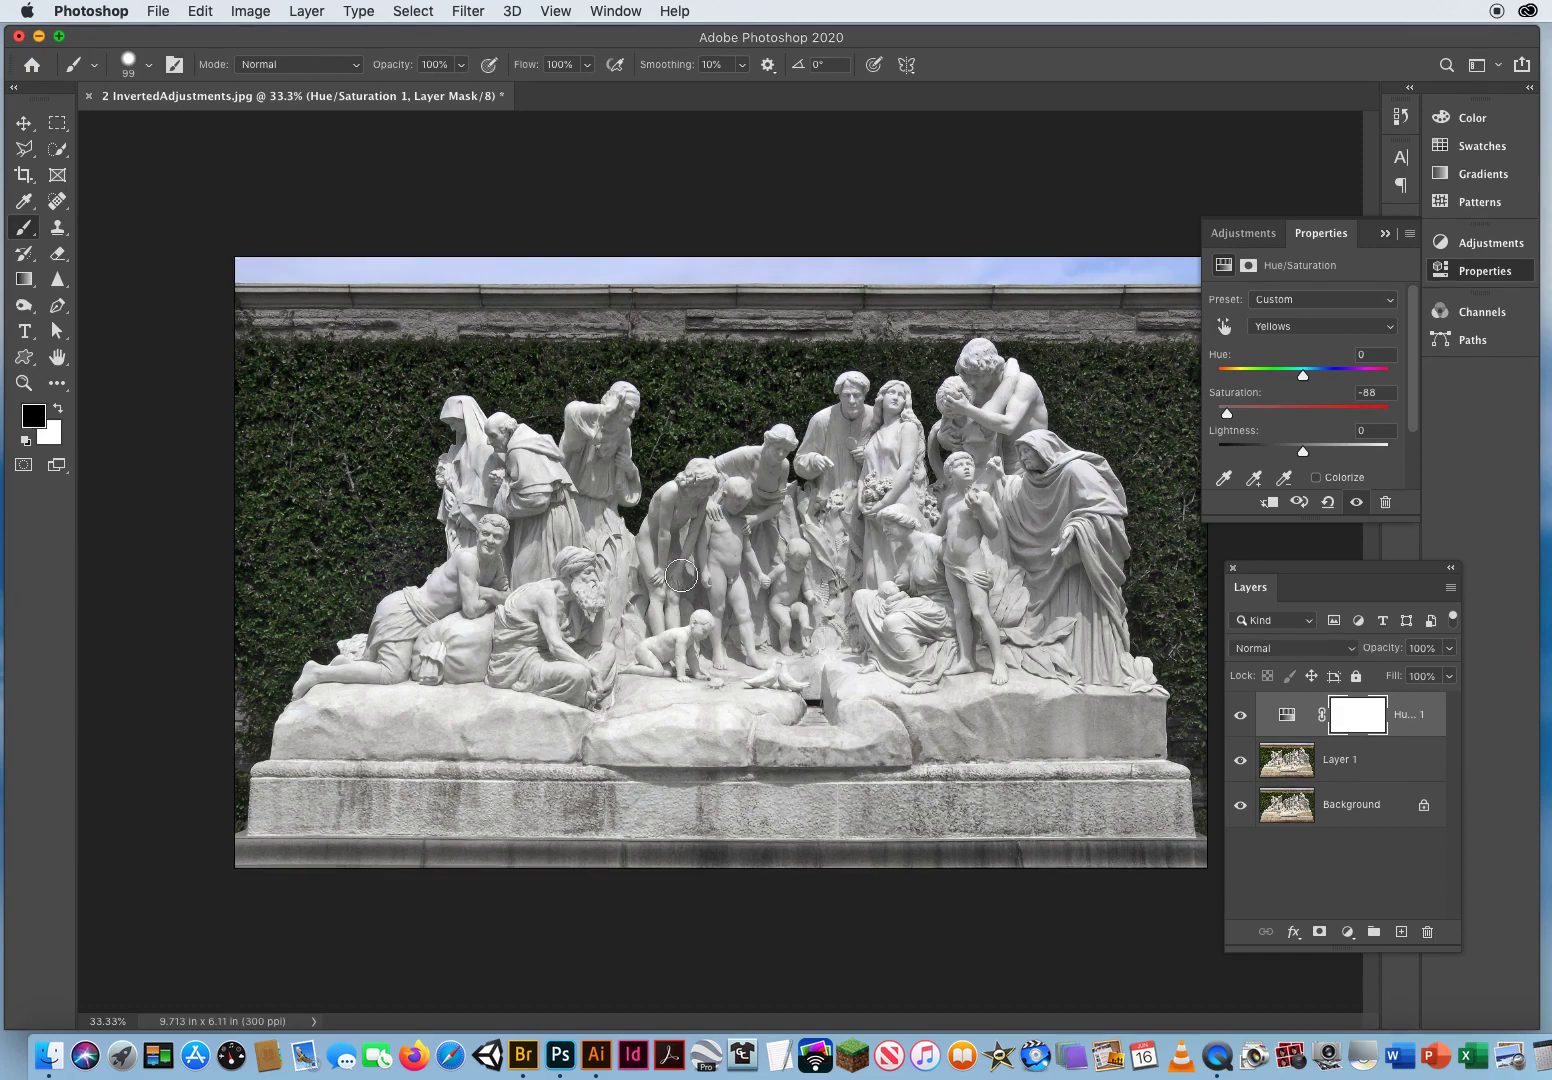
mouse_move(742, 564)
left_mouse_down()
mouse_move(868, 562)
mouse_move(760, 563)
mouse_move(750, 516)
mouse_move(720, 558)
left_mouse_up()
left_click_drag(229, 849, 720, 854)
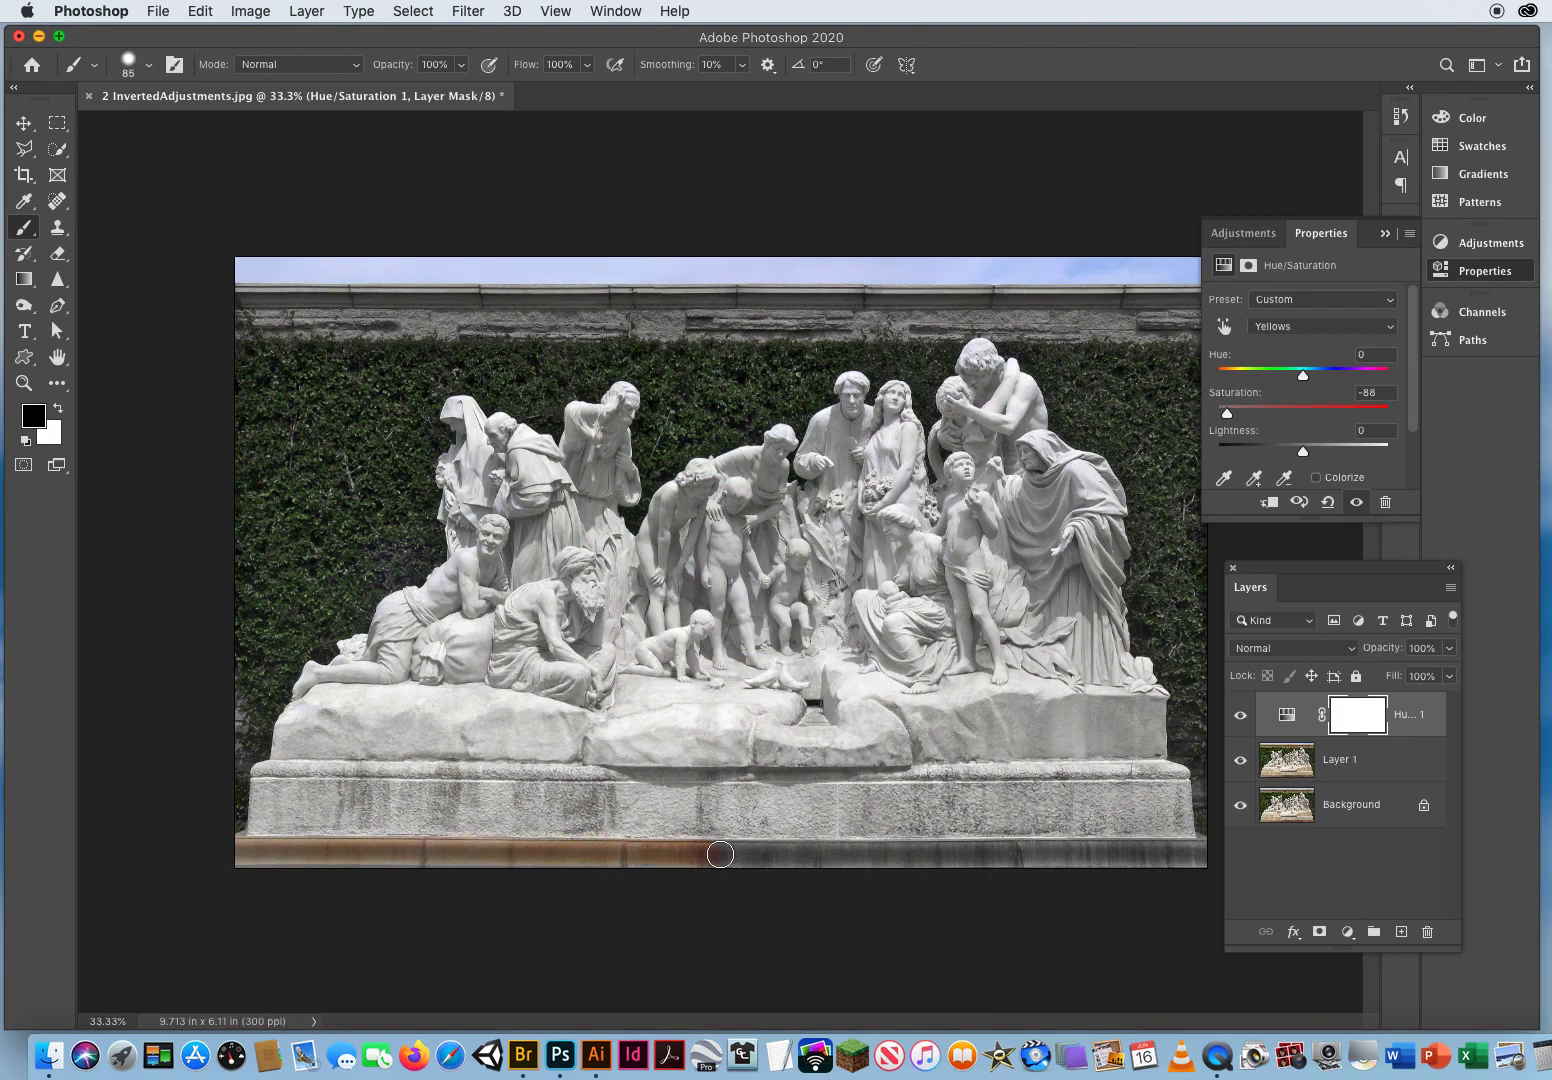
left_click_drag(881, 852, 1219, 853)
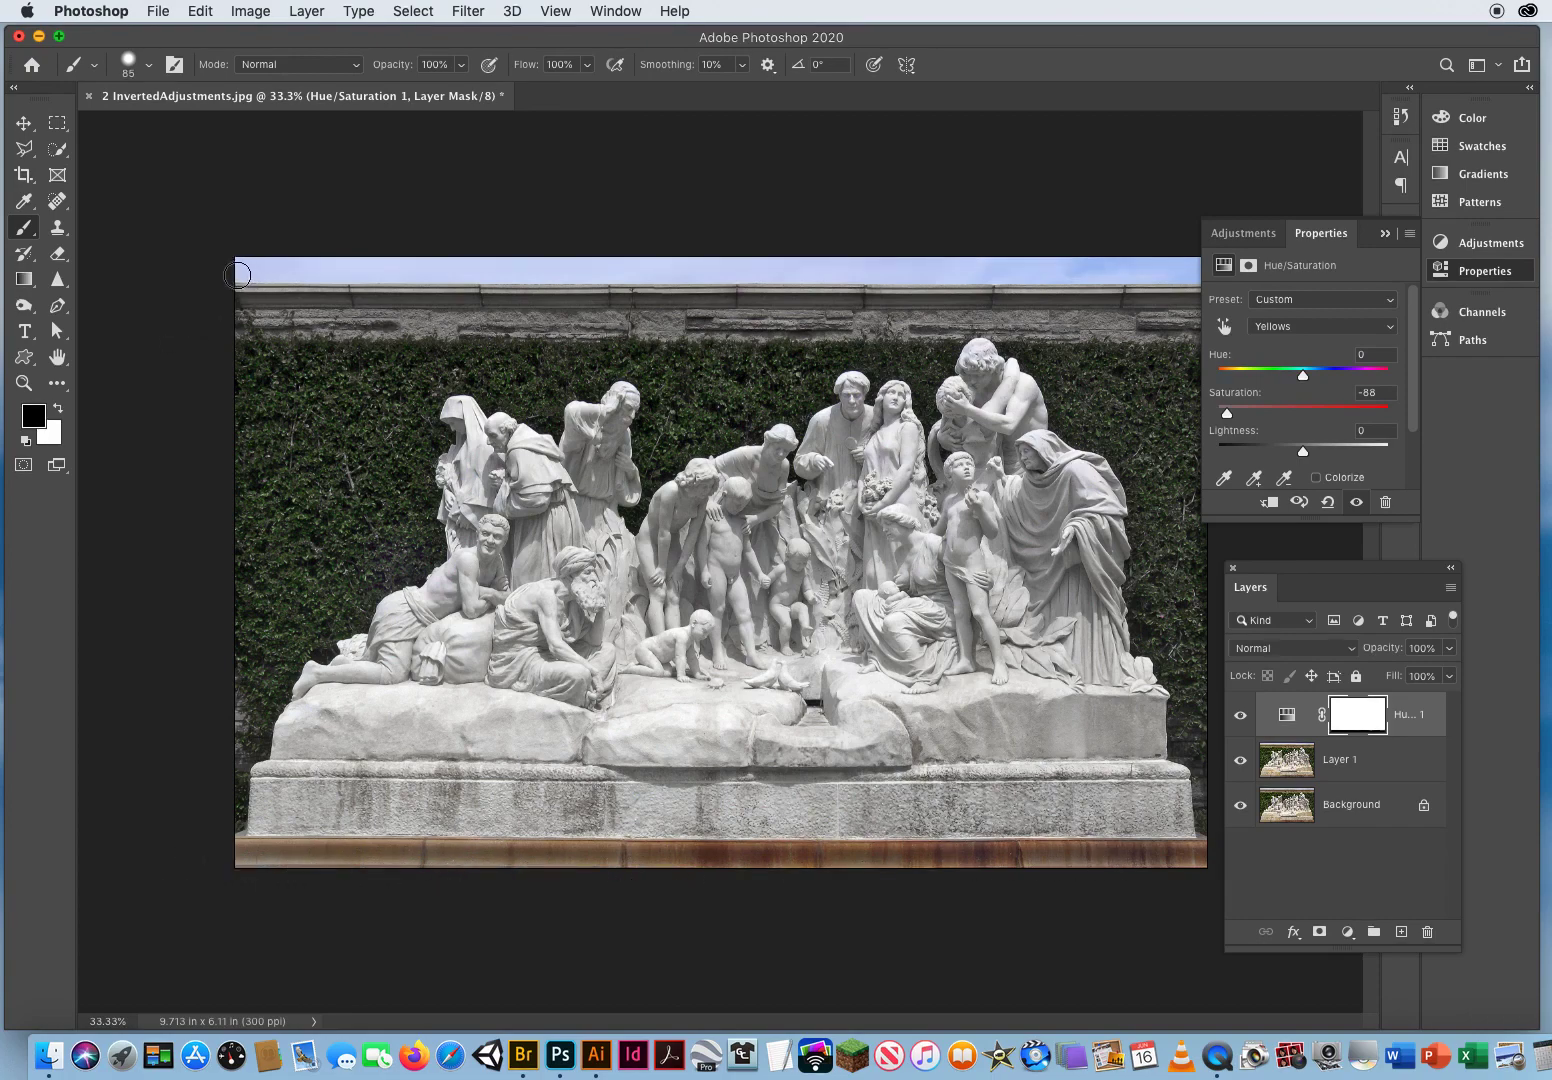
Paint black on the adjustment's mask across the stone wall above the hedge to bring back its original color.
mouse_move(218, 284)
left_mouse_down()
mouse_move(215, 308)
mouse_move(291, 325)
mouse_move(598, 316)
left_mouse_up()
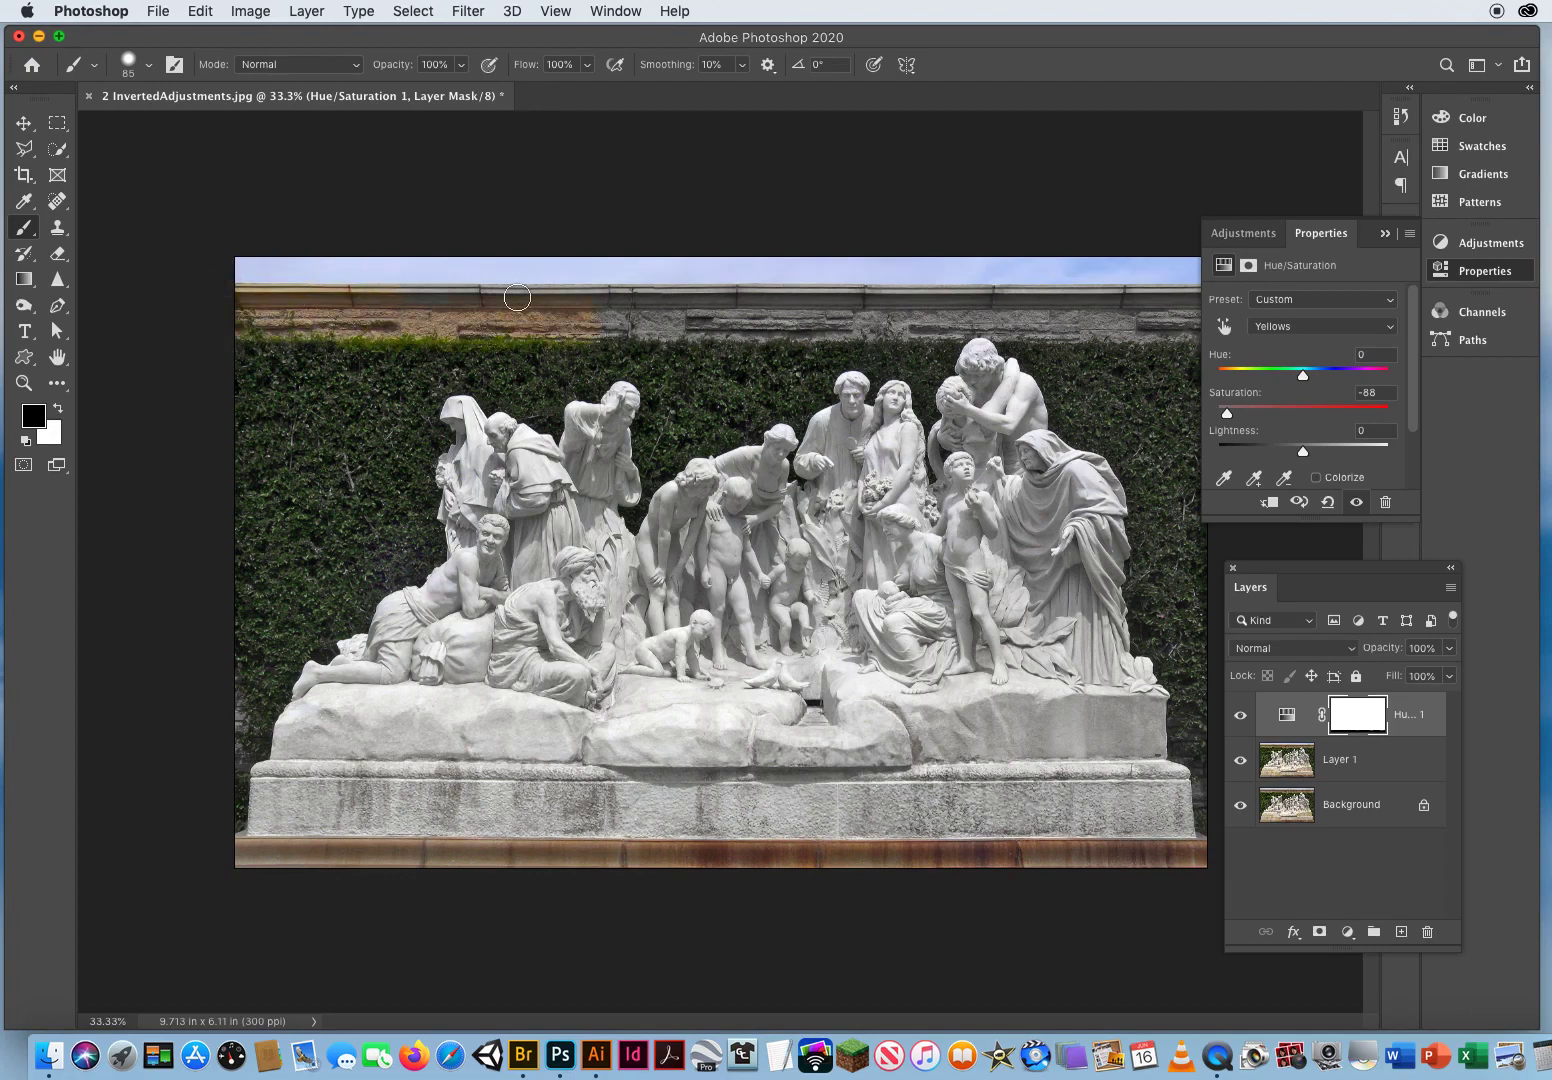
mouse_move(455, 271)
left_mouse_down()
mouse_move(790, 288)
mouse_move(536, 308)
mouse_move(541, 322)
mouse_move(1018, 330)
left_mouse_up()
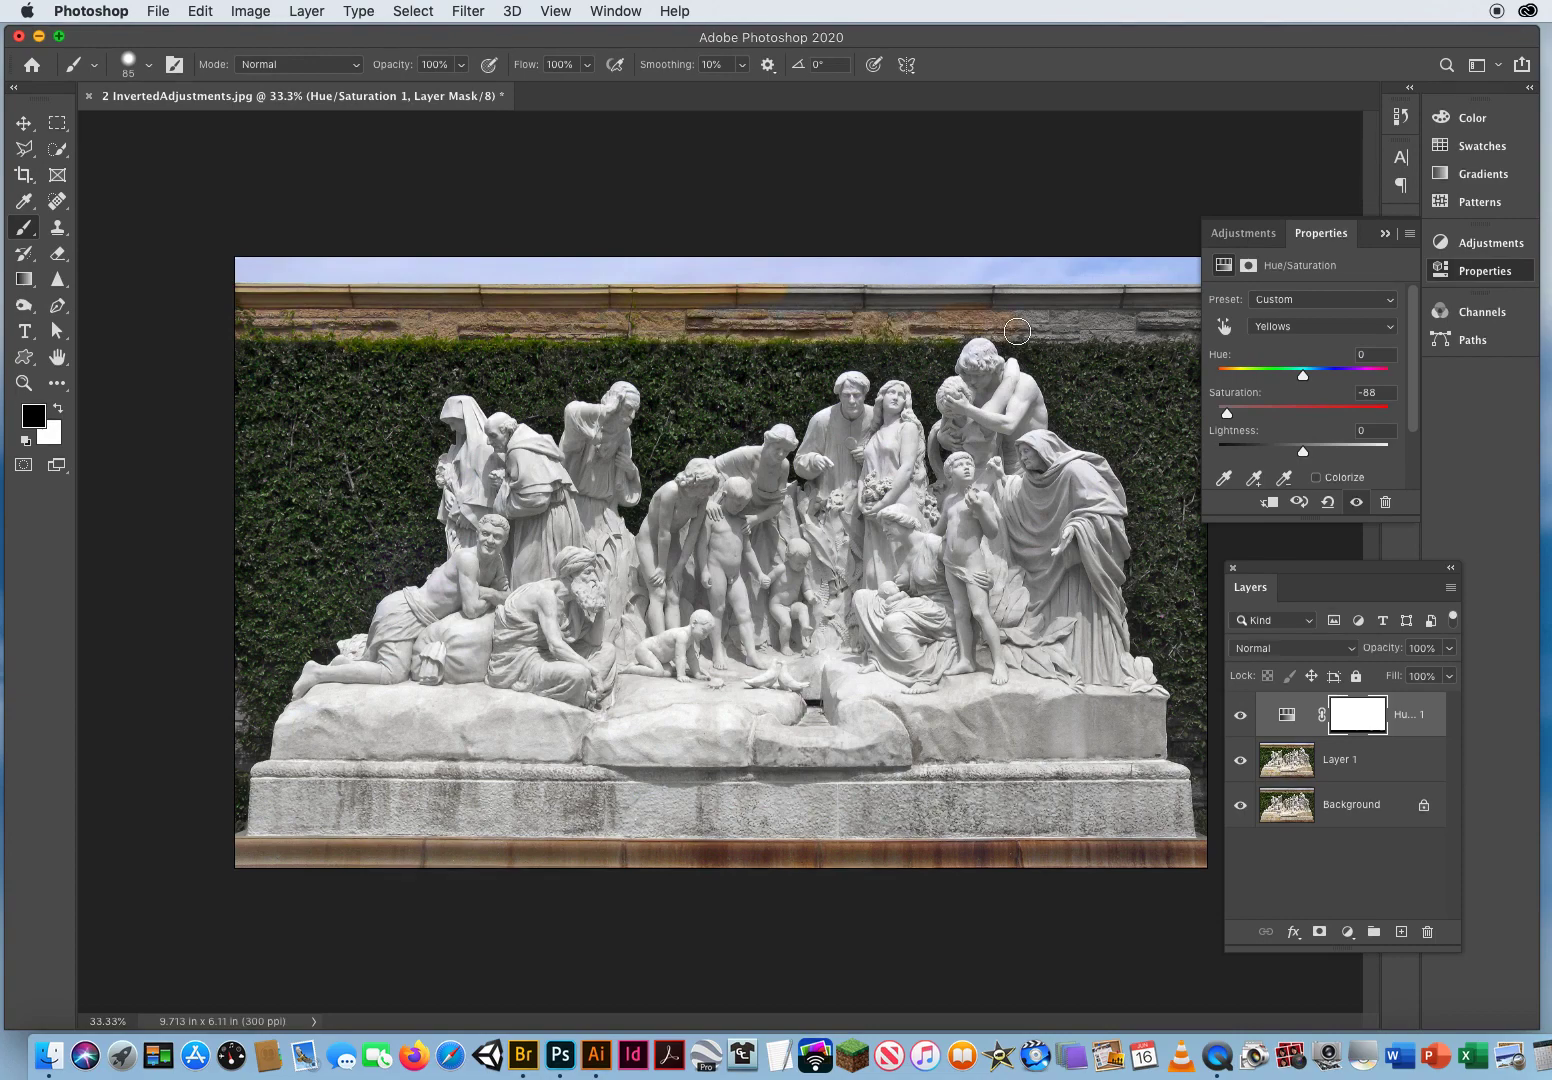
left_click(1386, 234)
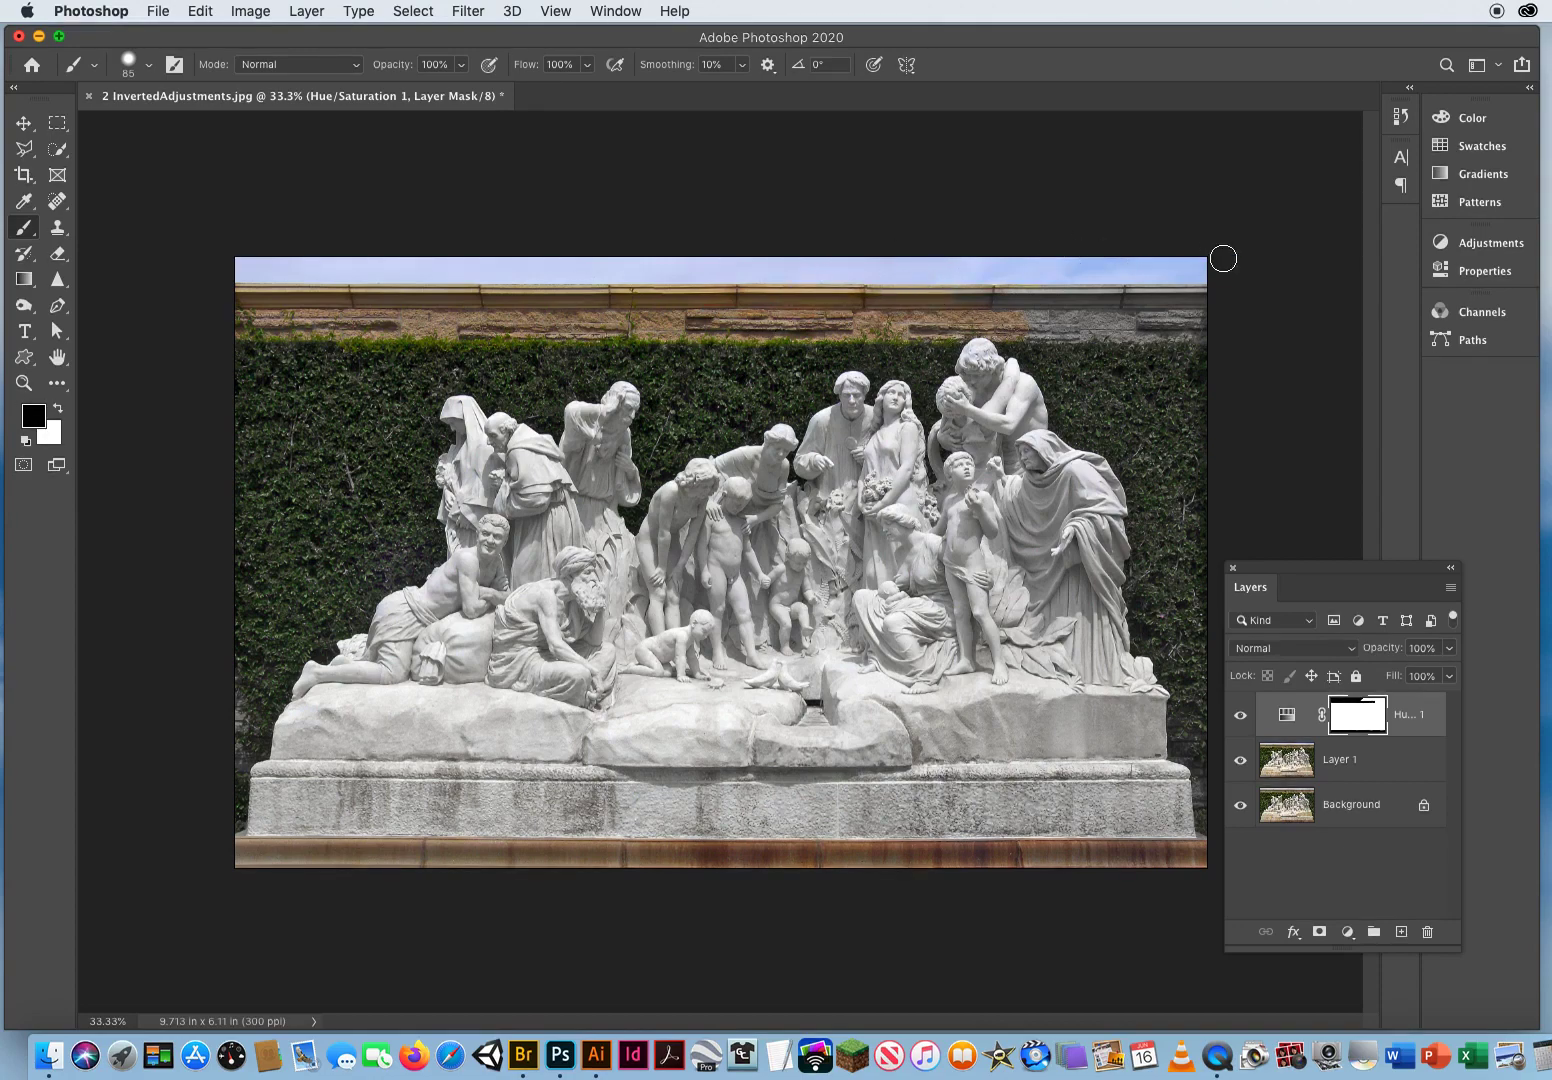
mouse_move(1032, 303)
left_mouse_down()
mouse_move(1201, 285)
mouse_move(1221, 315)
mouse_move(1014, 323)
mouse_move(1077, 330)
left_mouse_up()
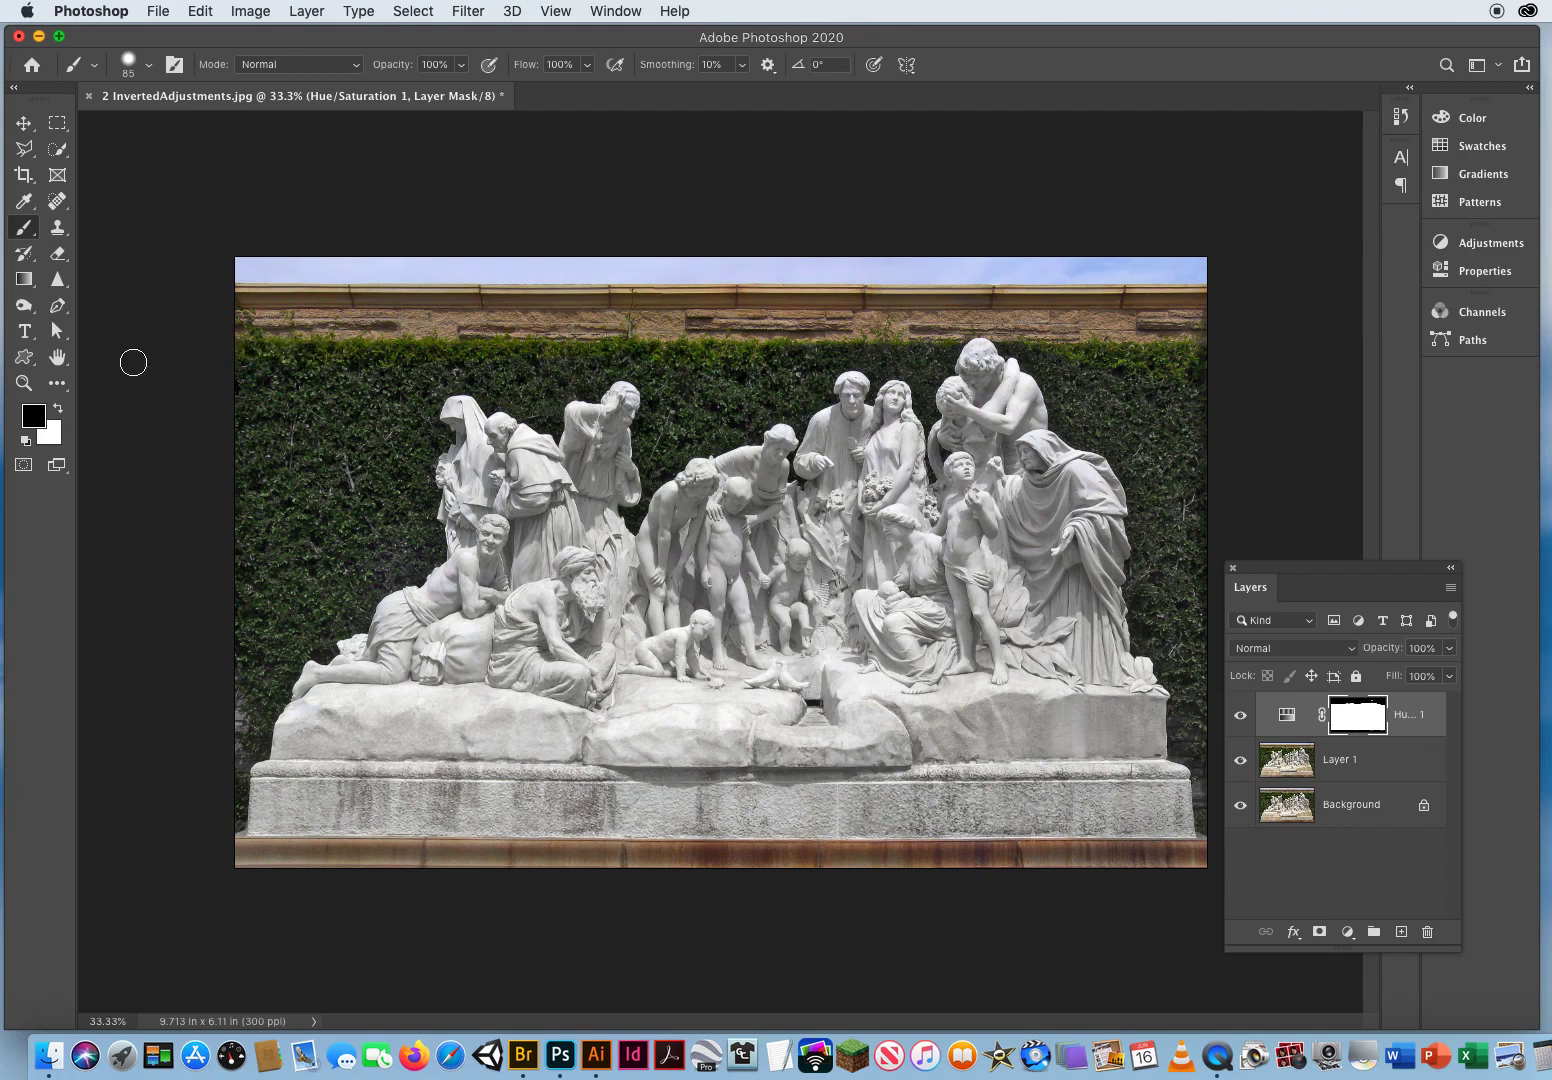
Mask out the adjustment with black over the ivy and brick beside the right end of the pedestal, viewed at 100%.
left_click(23, 382)
left_click(1065, 685)
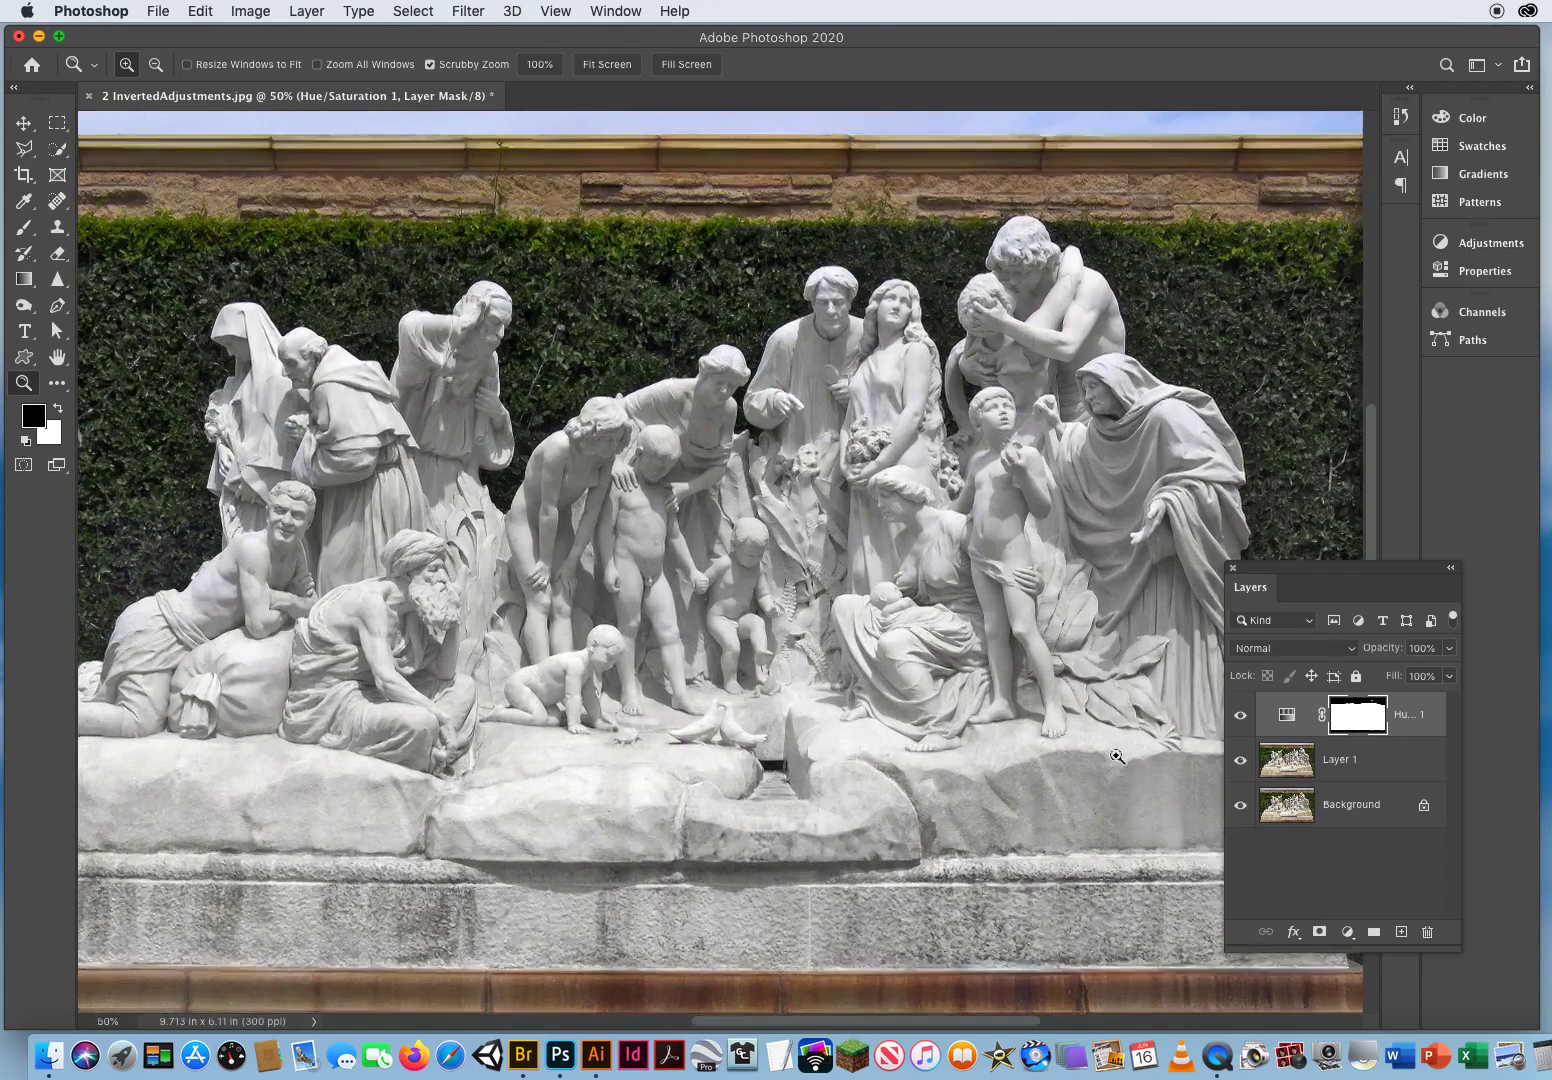
left_click(1067, 688)
left_click_drag(1120, 795, 496, 511)
left_click(730, 592)
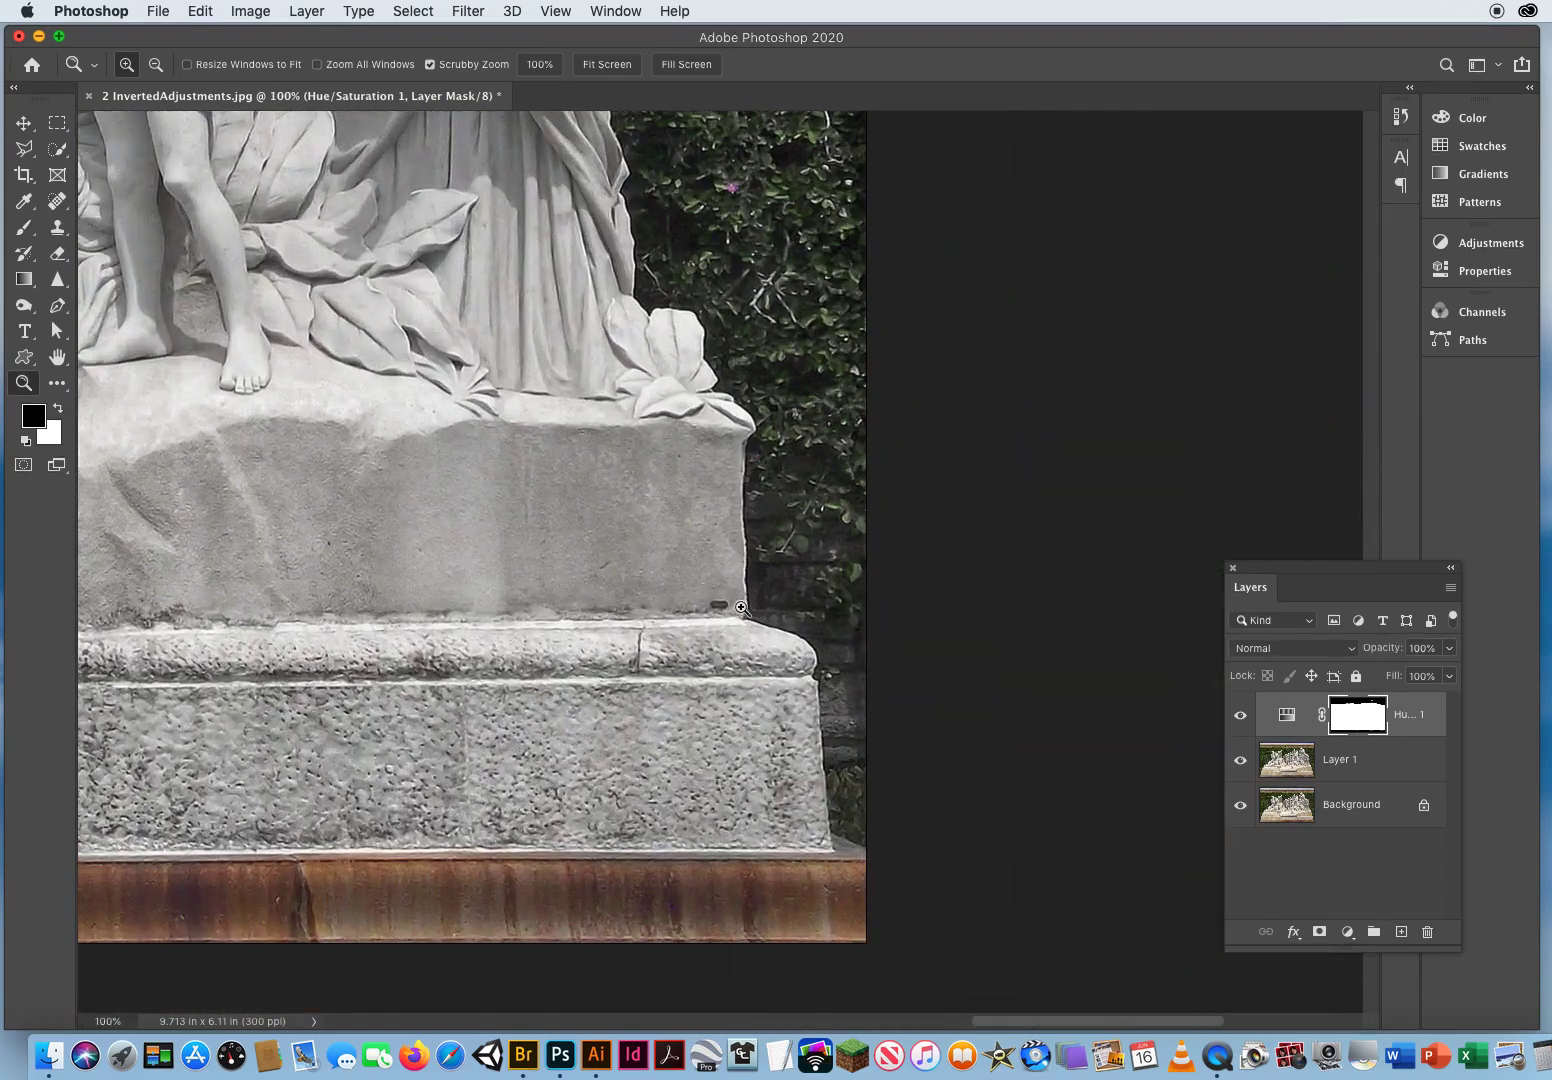
left_click_drag(735, 603, 565, 603)
left_click(23, 227)
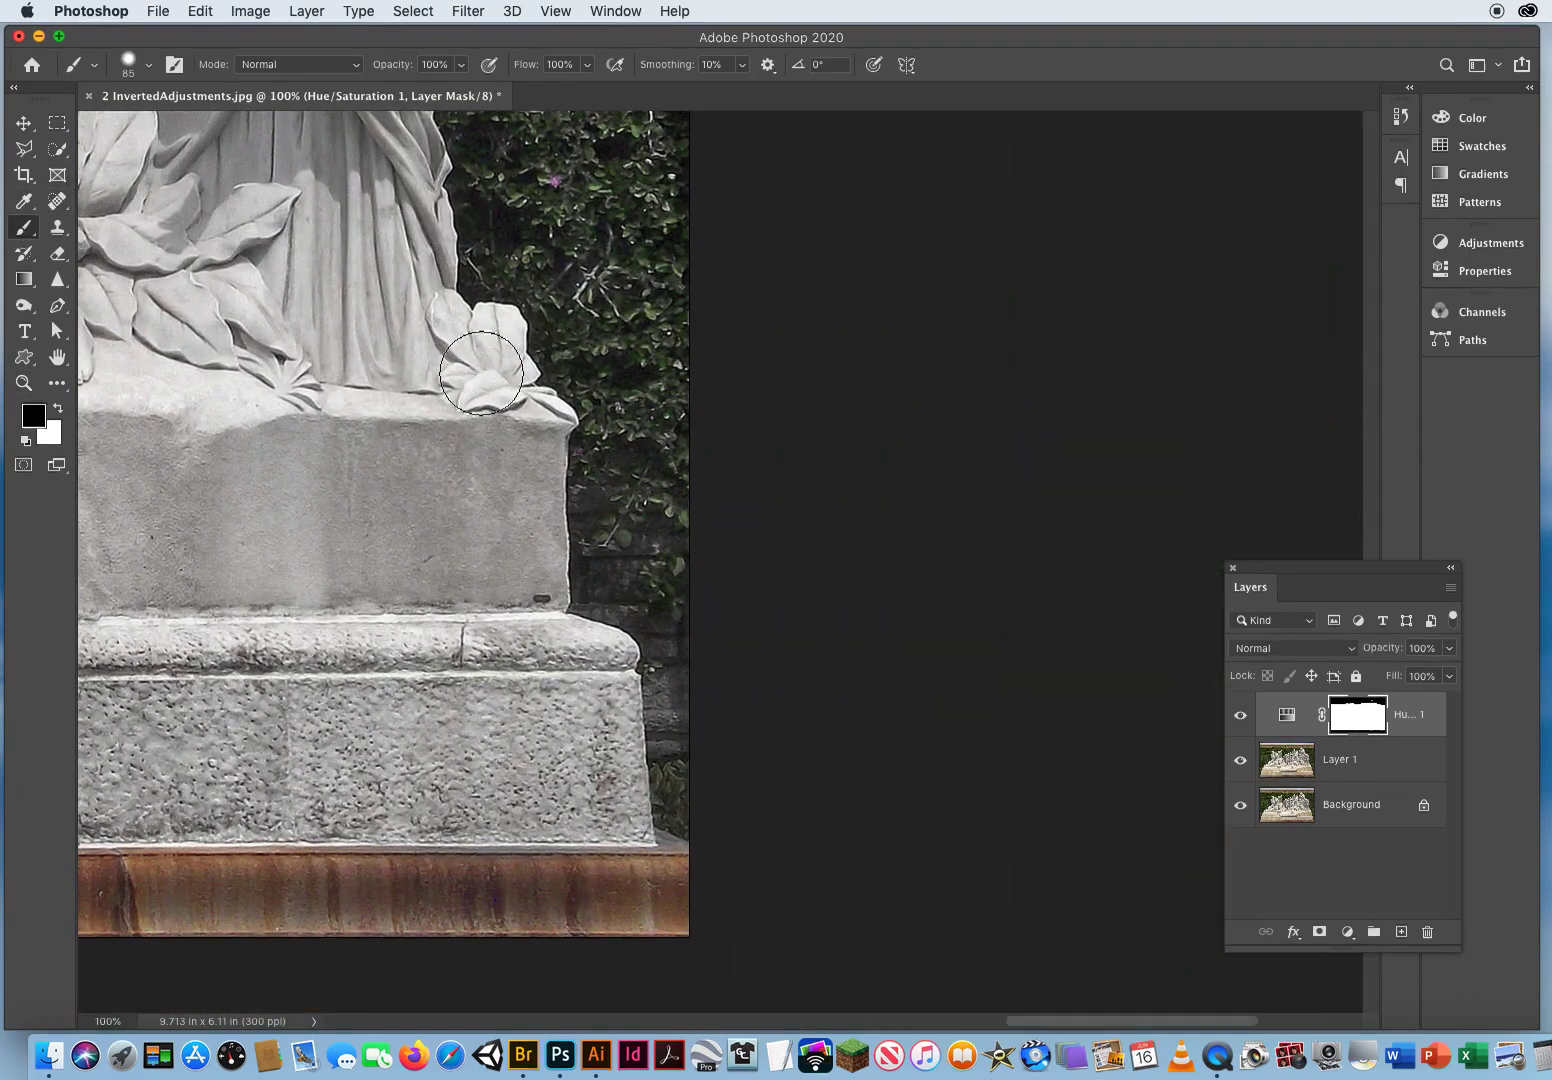
mouse_move(592, 320)
left_mouse_down()
mouse_move(605, 325)
mouse_move(588, 323)
left_mouse_up()
mouse_move(668, 684)
left_mouse_down()
mouse_move(667, 619)
mouse_move(688, 865)
mouse_move(706, 818)
mouse_move(668, 638)
mouse_move(590, 589)
mouse_move(592, 469)
mouse_move(675, 609)
mouse_move(678, 515)
left_mouse_up()
mouse_move(628, 226)
left_mouse_down()
mouse_move(608, 364)
mouse_move(564, 350)
mouse_move(540, 250)
mouse_move(509, 245)
mouse_move(490, 270)
left_mouse_up()
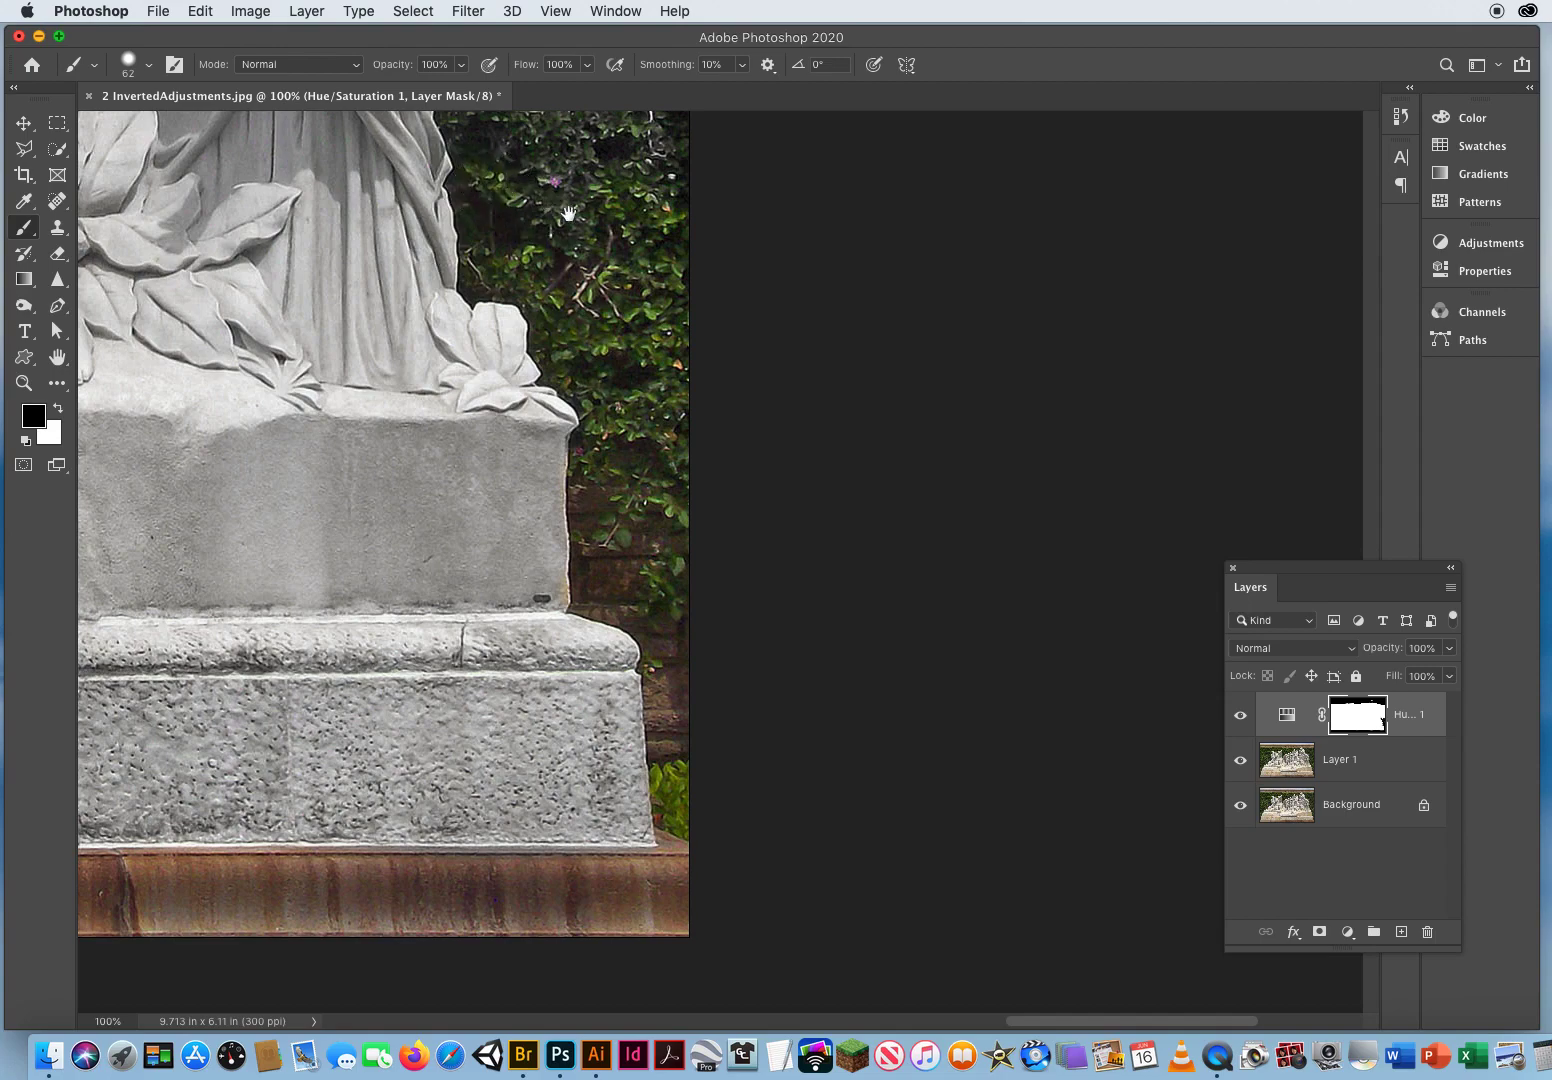
Paint black on the mask with a smaller brush over the hedge edges around the hooded figure and embracing couple.
scroll(867, 700, "up", 5)
scroll(867, 700, "left", 3)
mouse_move(845, 562)
left_mouse_down()
mouse_move(888, 762)
mouse_move(792, 563)
mouse_move(766, 594)
mouse_move(792, 486)
mouse_move(780, 326)
mouse_move(746, 227)
mouse_move(683, 155)
mouse_move(670, 151)
mouse_move(798, 357)
mouse_move(942, 647)
mouse_move(902, 596)
mouse_move(833, 585)
mouse_move(803, 558)
mouse_move(843, 588)
mouse_move(938, 606)
mouse_move(912, 584)
mouse_move(778, 544)
mouse_move(745, 418)
mouse_move(666, 302)
mouse_move(694, 325)
mouse_move(621, 310)
mouse_move(576, 260)
mouse_move(523, 240)
mouse_move(439, 332)
mouse_move(466, 299)
mouse_move(381, 447)
mouse_move(400, 422)
mouse_move(373, 332)
left_mouse_up()
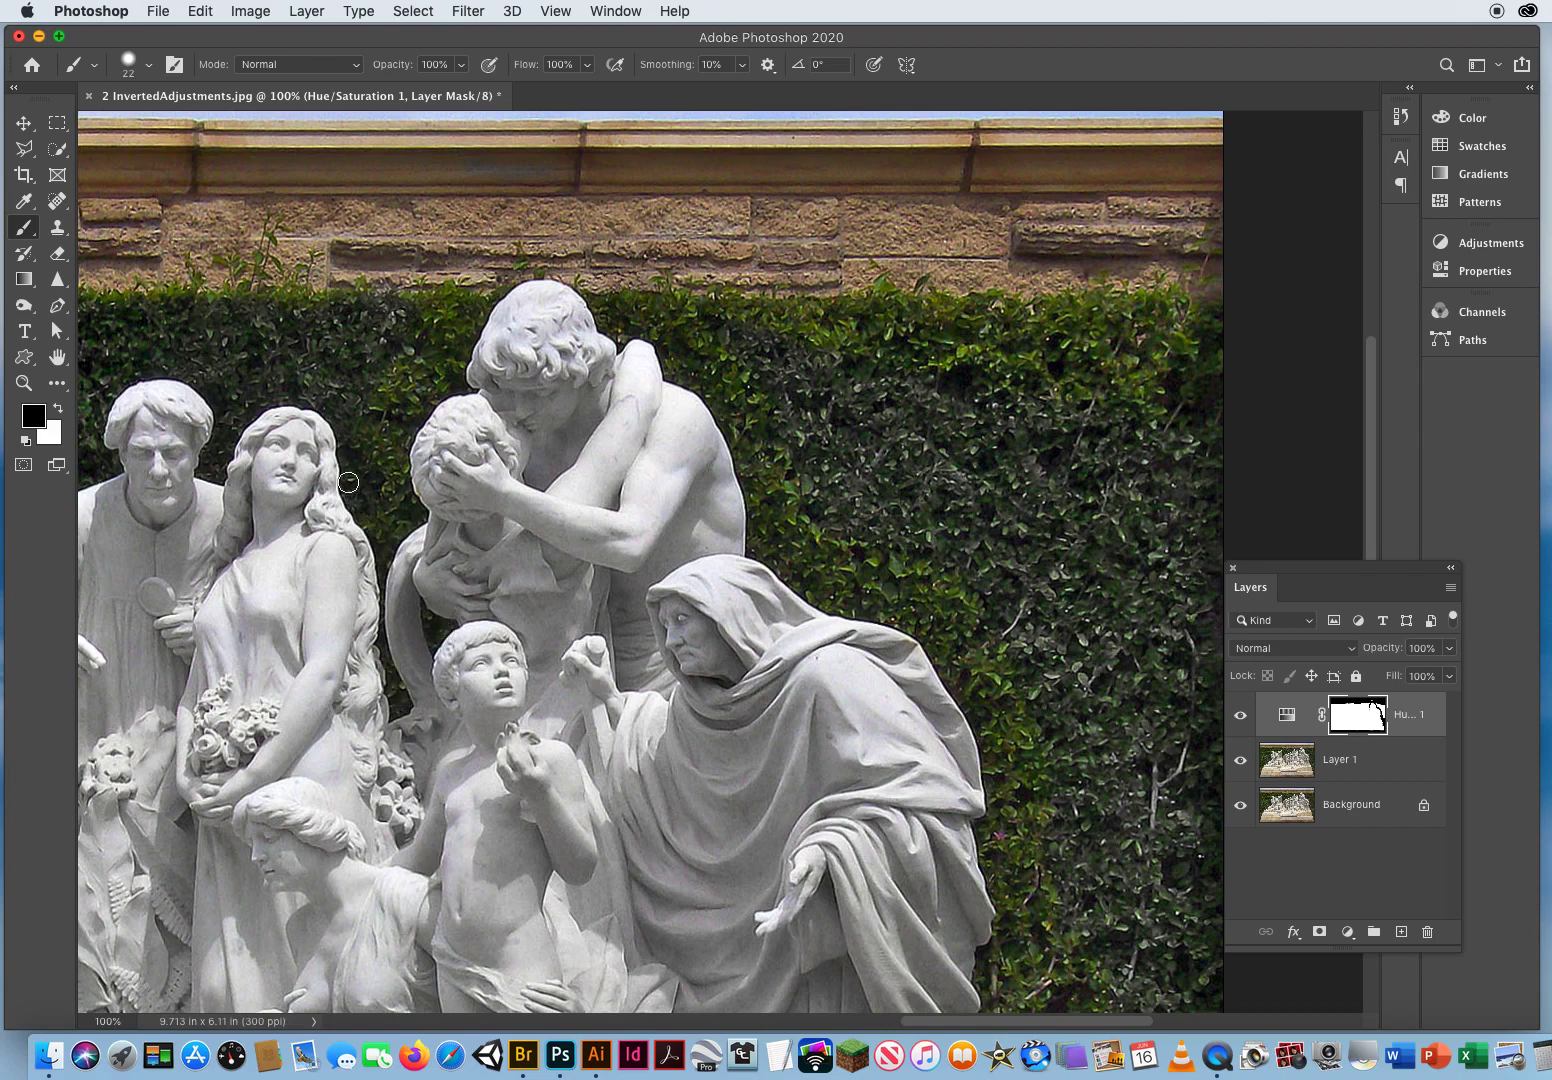
left_click_drag(343, 367, 347, 368)
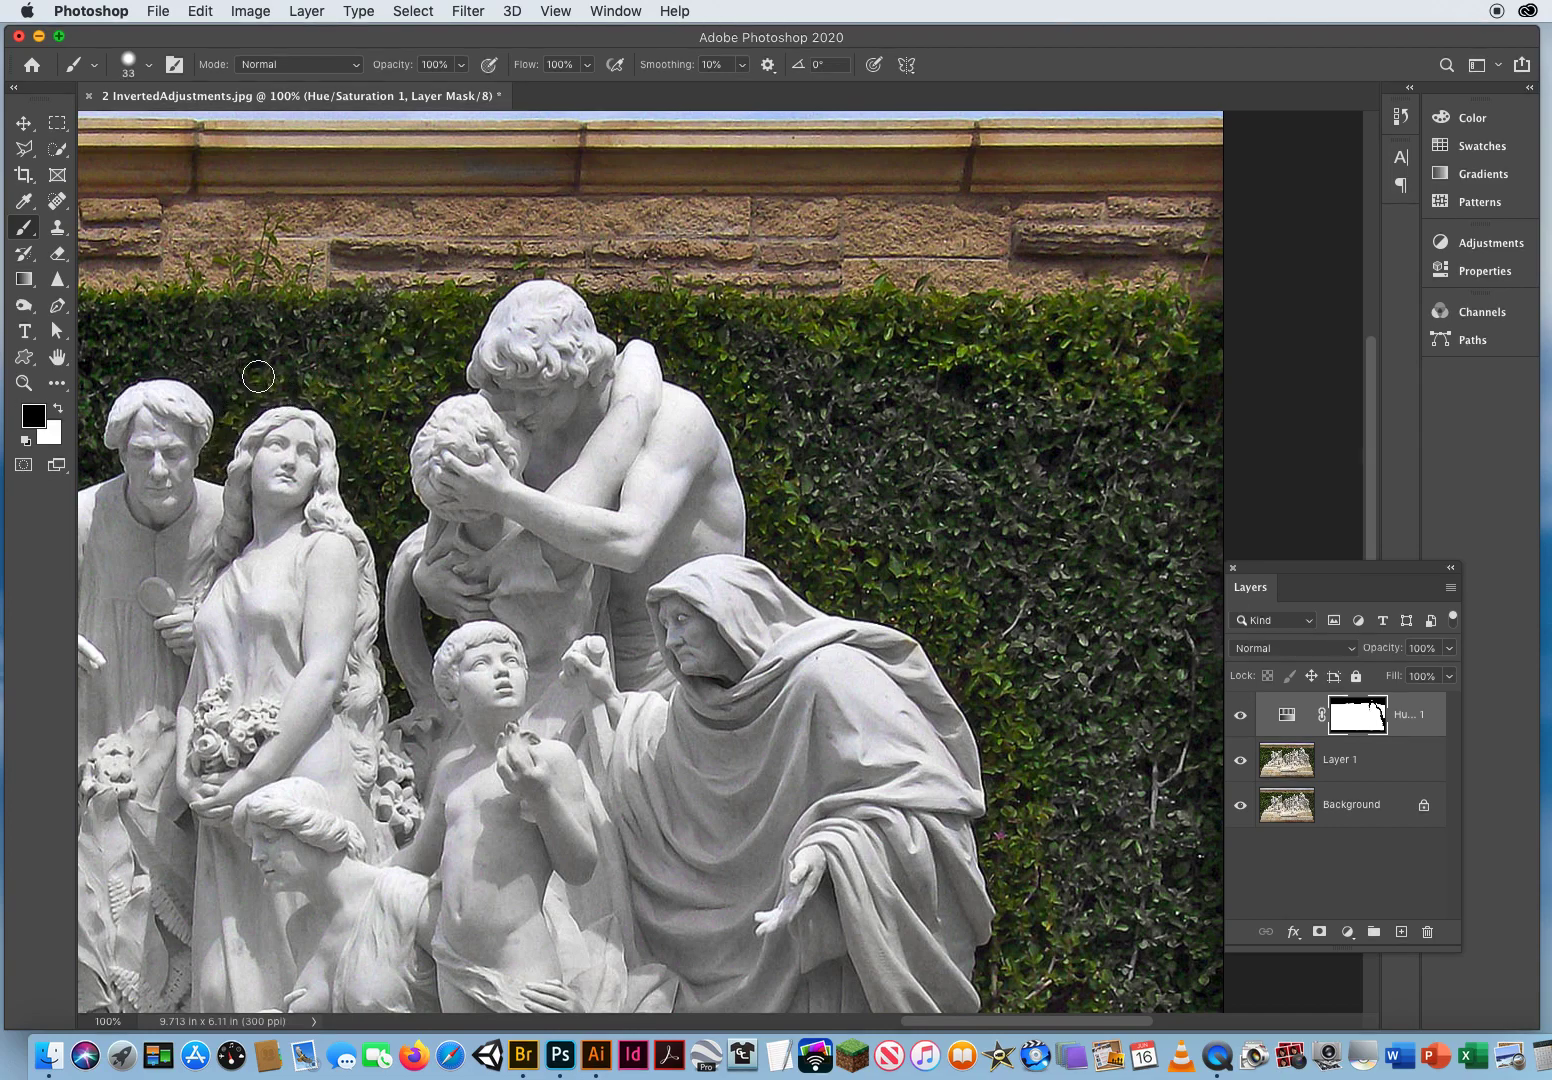
Paint black on the mask over the hedge around and between the central statue figures.
scroll(300, 286, "left", 5)
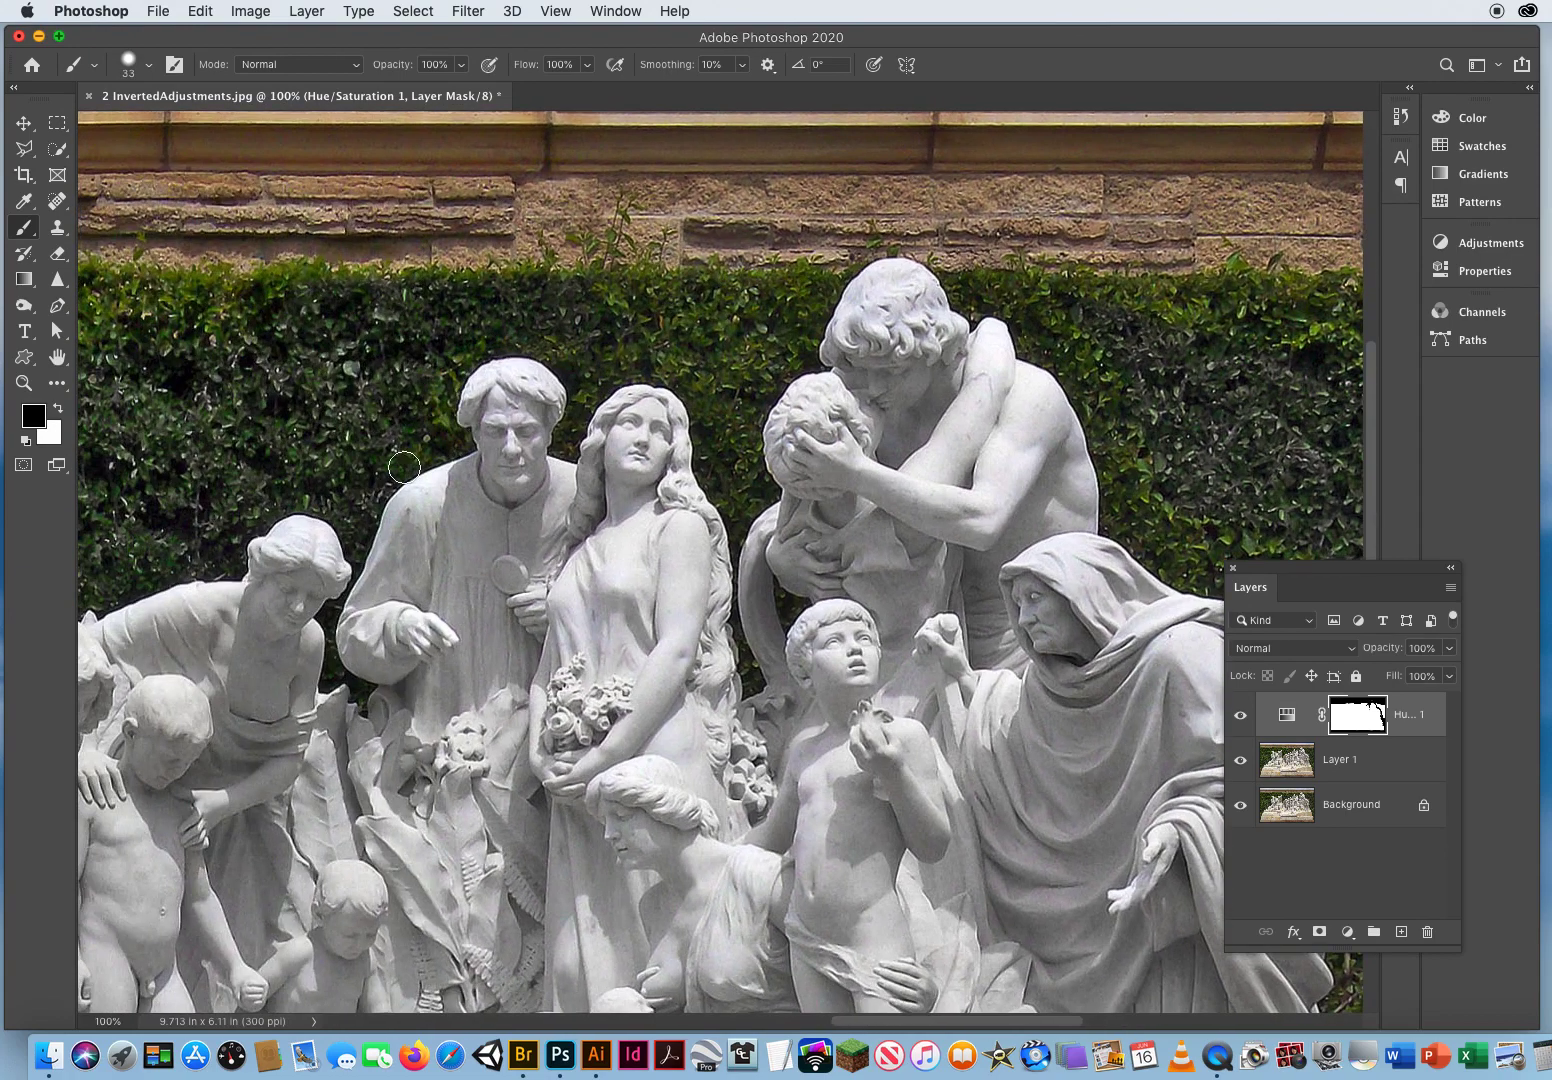
left_click_drag(353, 581, 341, 582)
left_click_drag(345, 496, 374, 496)
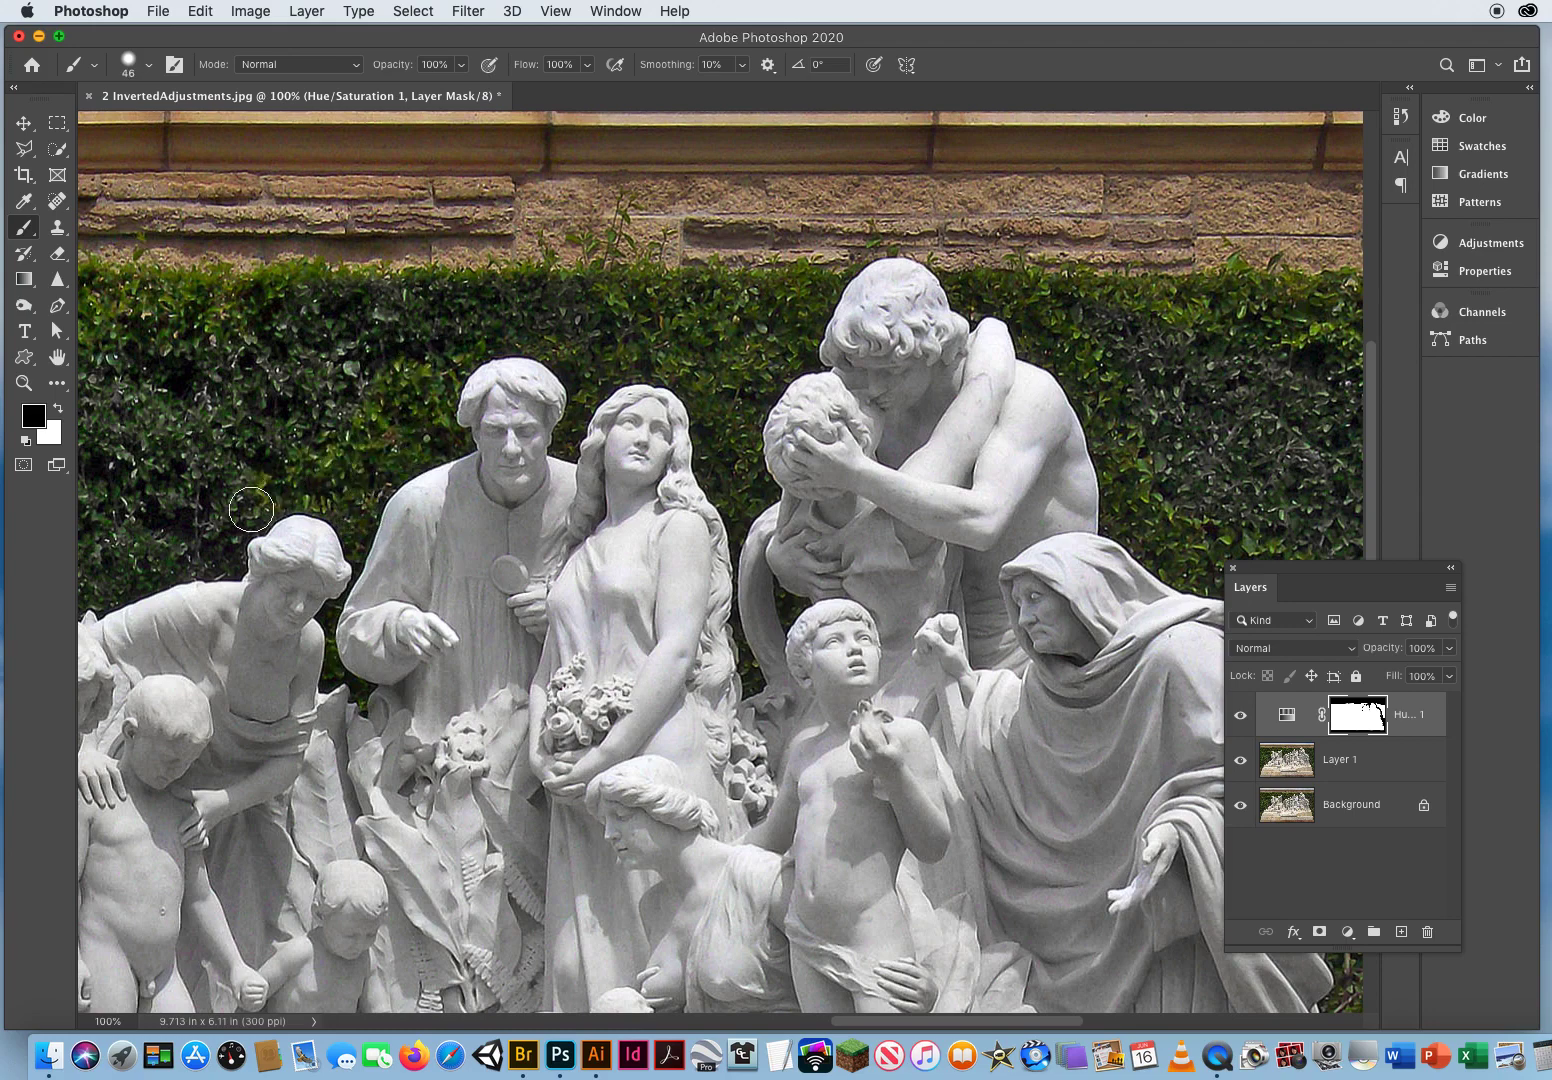
mouse_move(173, 521)
left_mouse_down()
mouse_move(737, 432)
mouse_move(858, 381)
left_mouse_up()
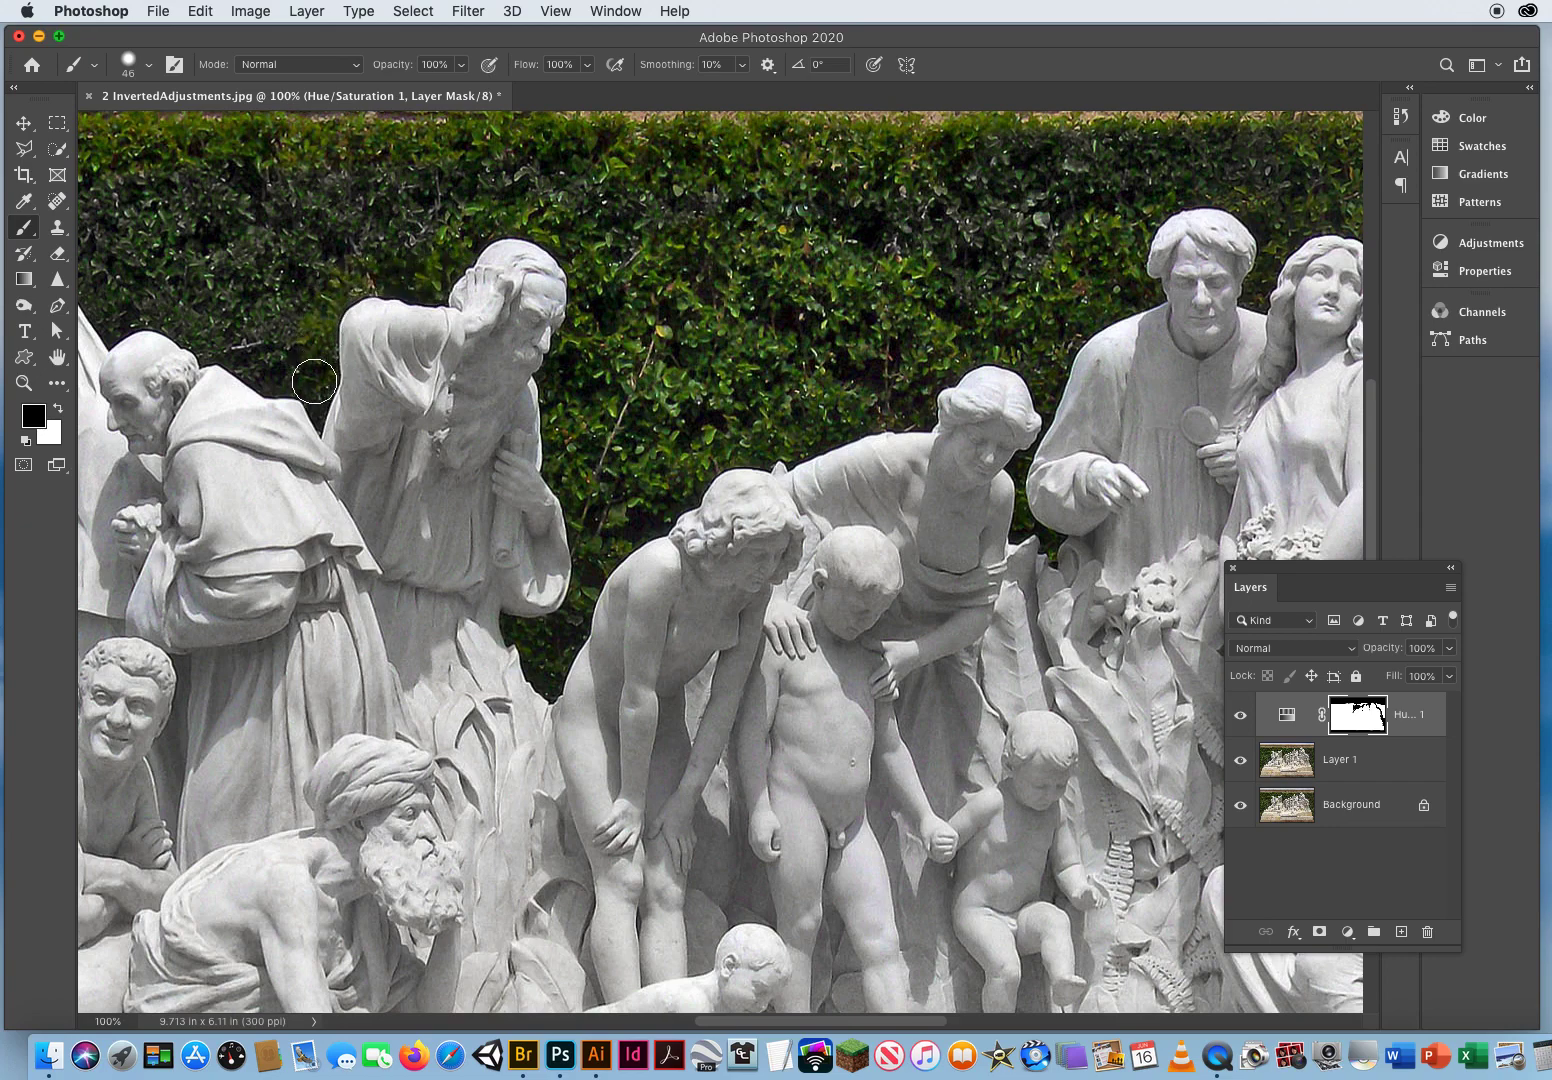
Paint black on the mask over the hedge bordering the leftmost figures and the left end of the pedestal.
left_click_drag(270, 318, 900, 312)
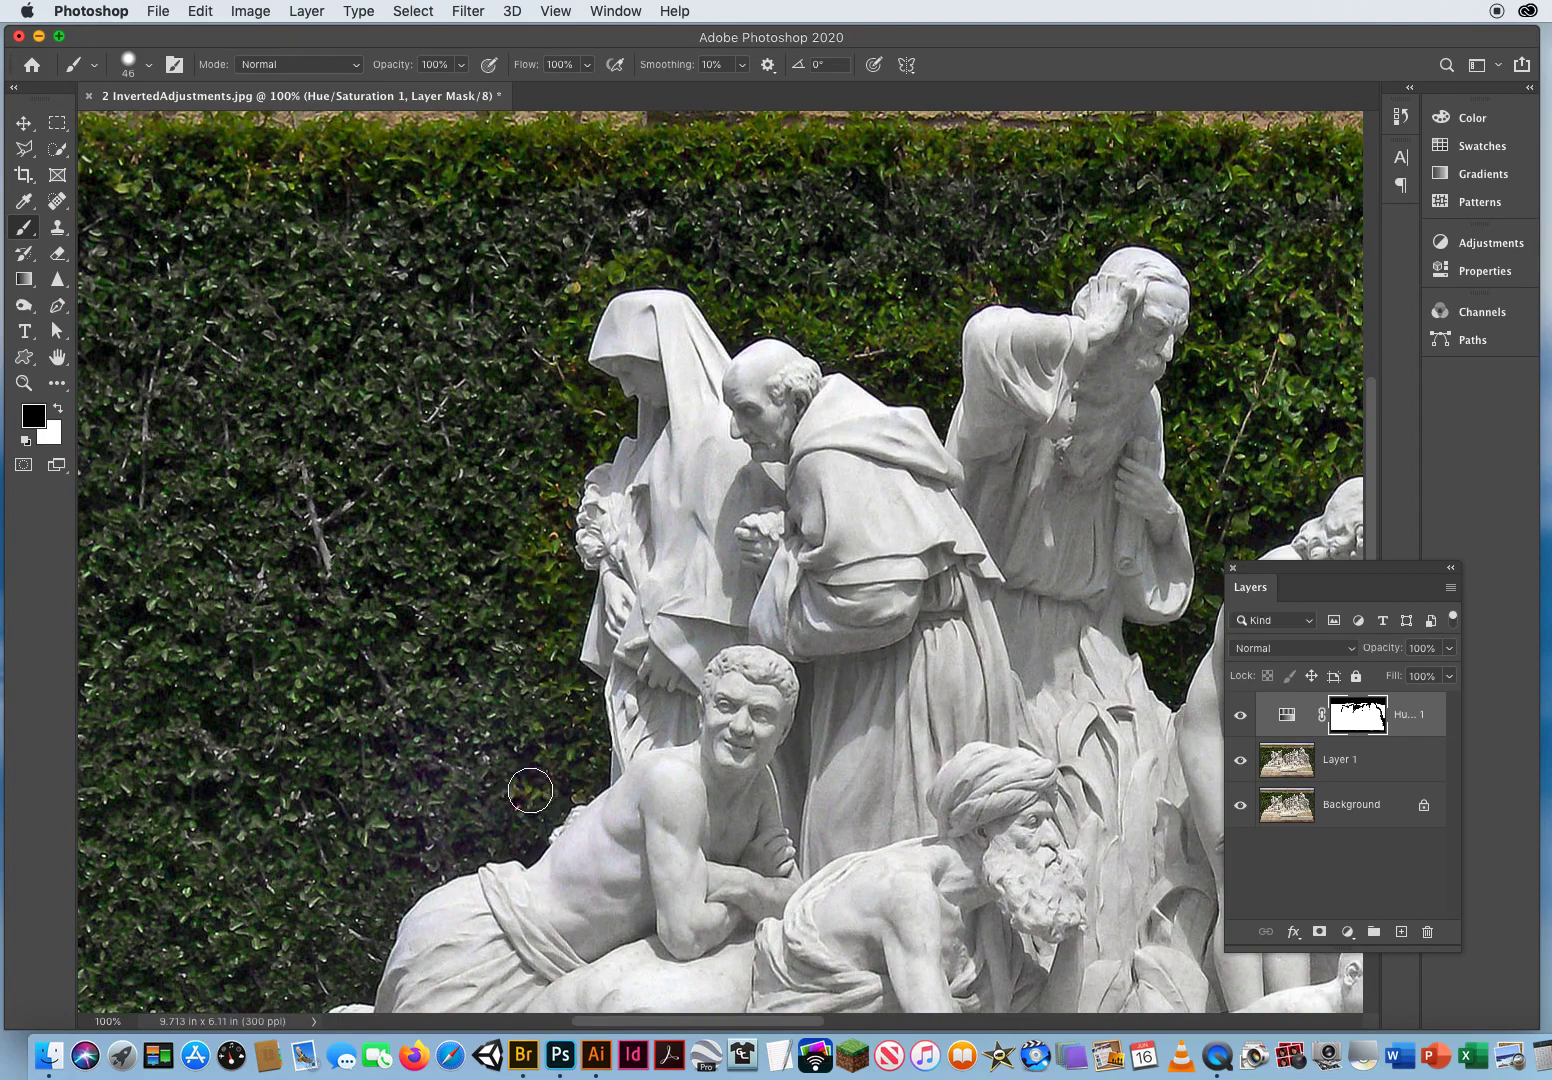
scroll(520, 780, "down", 10)
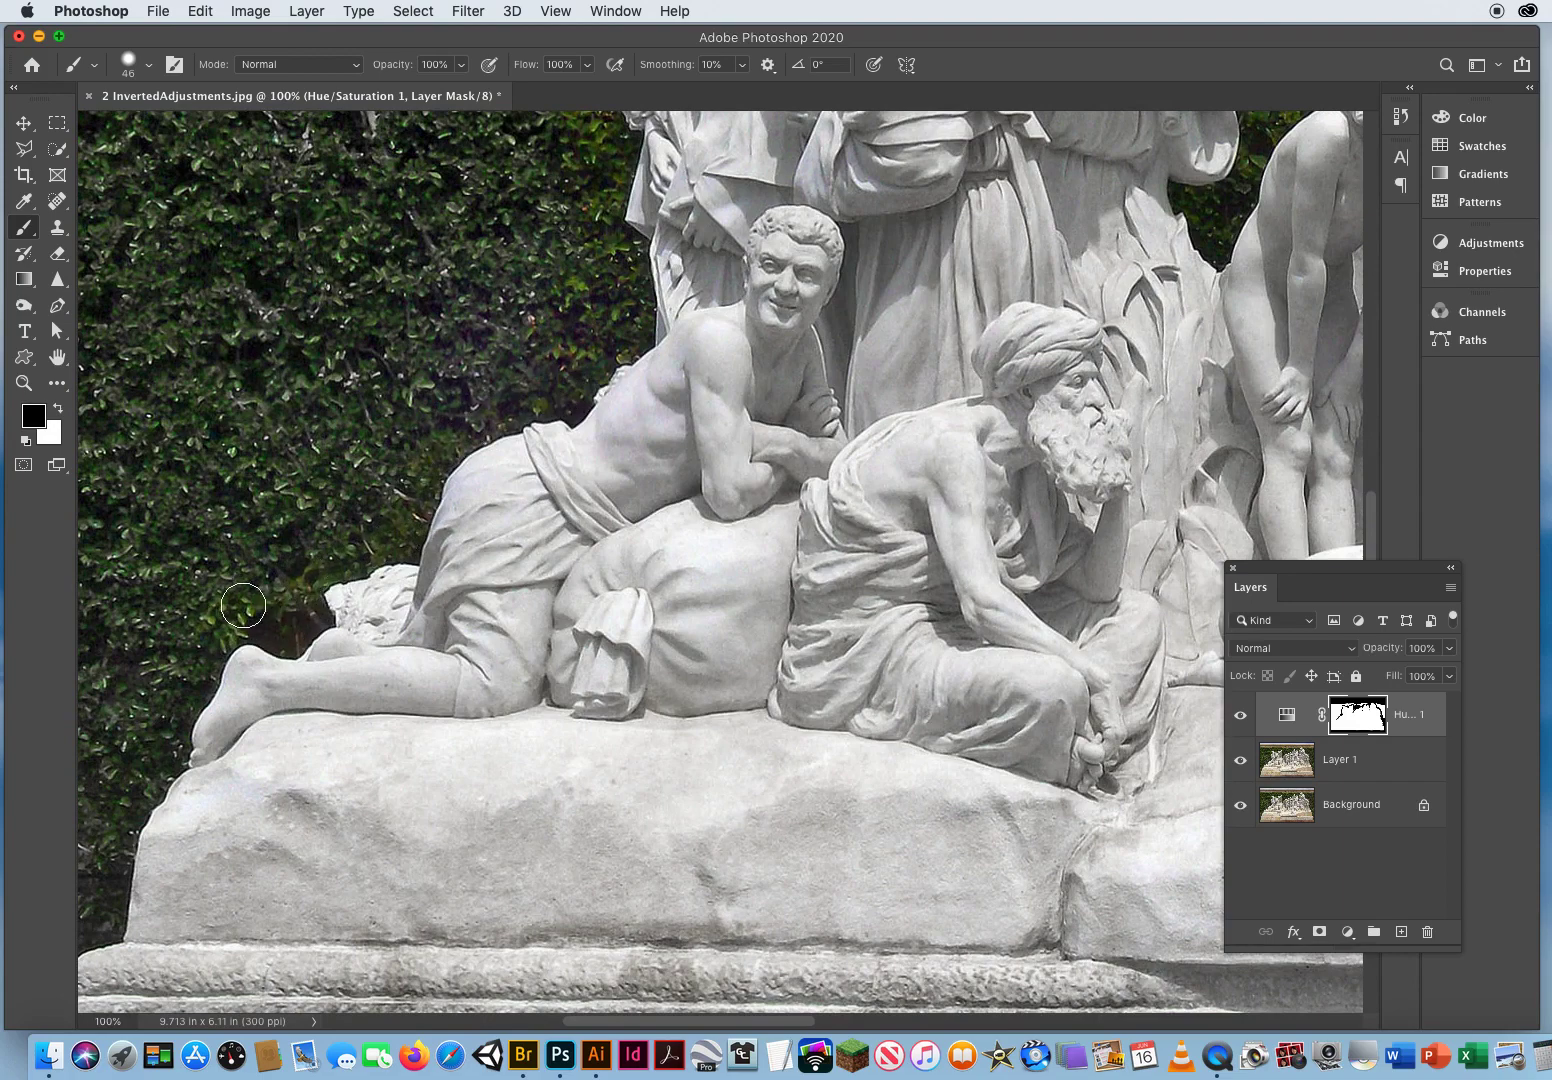
mouse_move(128, 243)
left_mouse_down()
mouse_move(293, 250)
mouse_move(305, 313)
left_mouse_up()
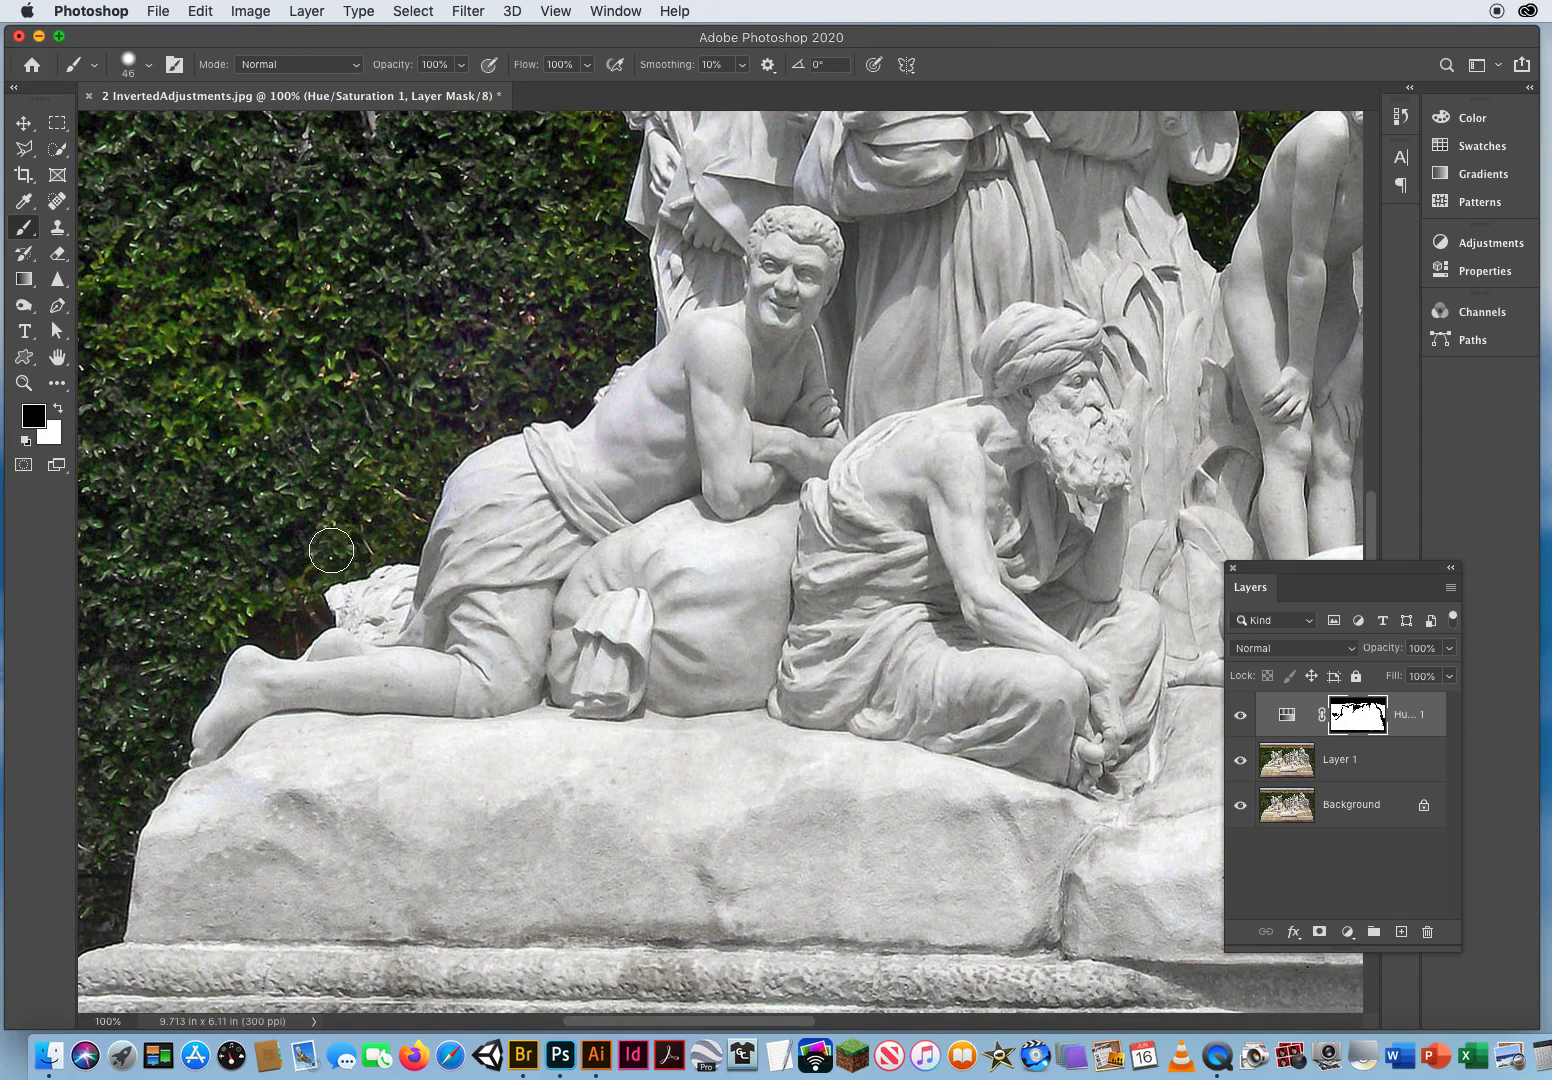
left_click_drag(314, 622, 824, 197)
mouse_move(653, 375)
left_mouse_down()
mouse_move(609, 504)
mouse_move(588, 287)
mouse_move(558, 475)
mouse_move(535, 208)
mouse_move(554, 283)
mouse_move(535, 577)
mouse_move(580, 518)
mouse_move(614, 515)
mouse_move(549, 593)
mouse_move(548, 563)
mouse_move(544, 736)
left_mouse_up()
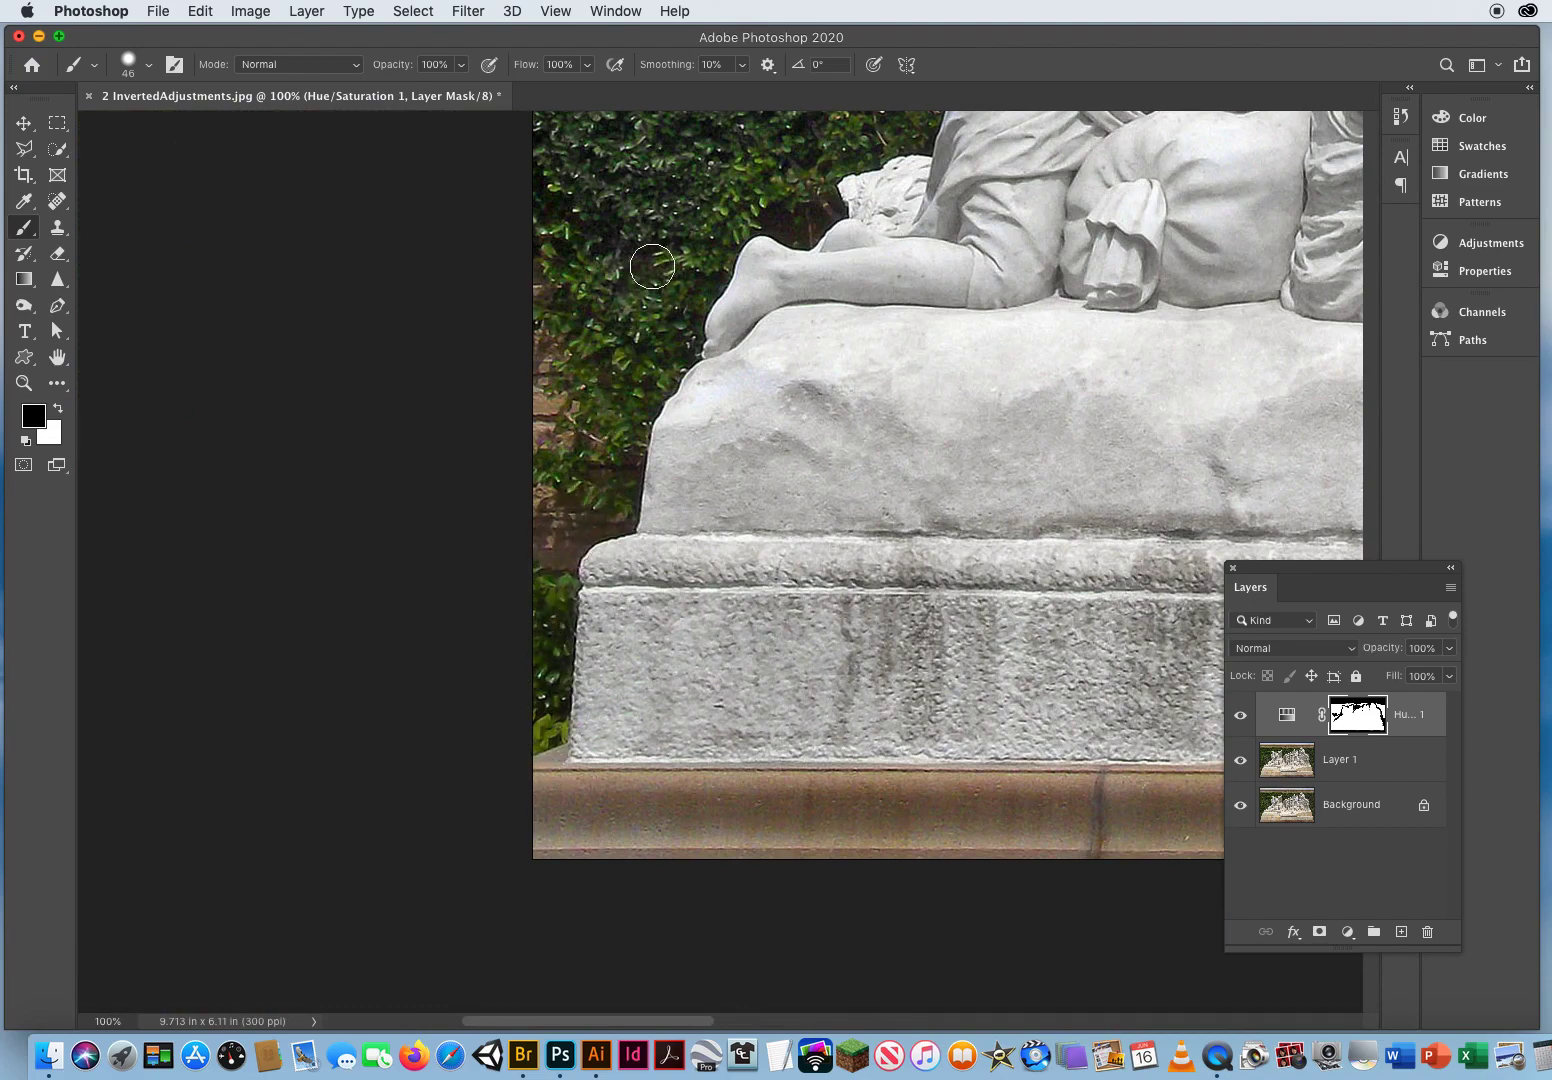
Zoom out to the whole image and display the Hue/Saturation layer mask on its own to check for unpainted areas.
key("z")
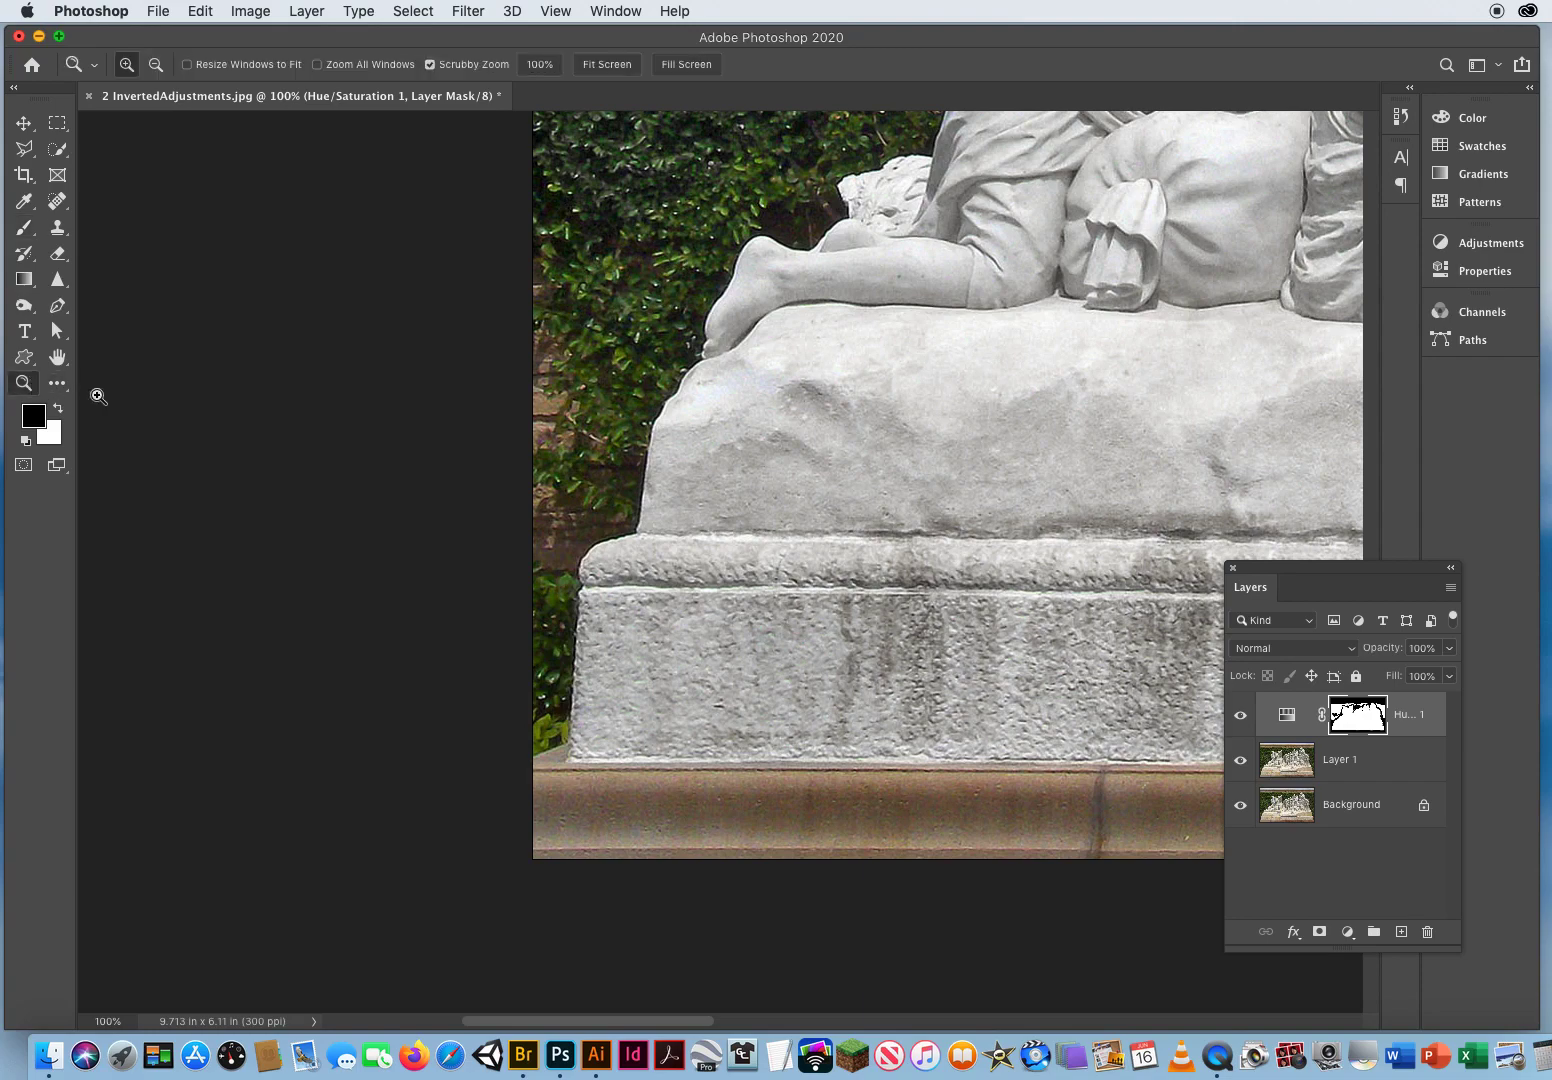
left_click_drag(876, 356, 765, 429)
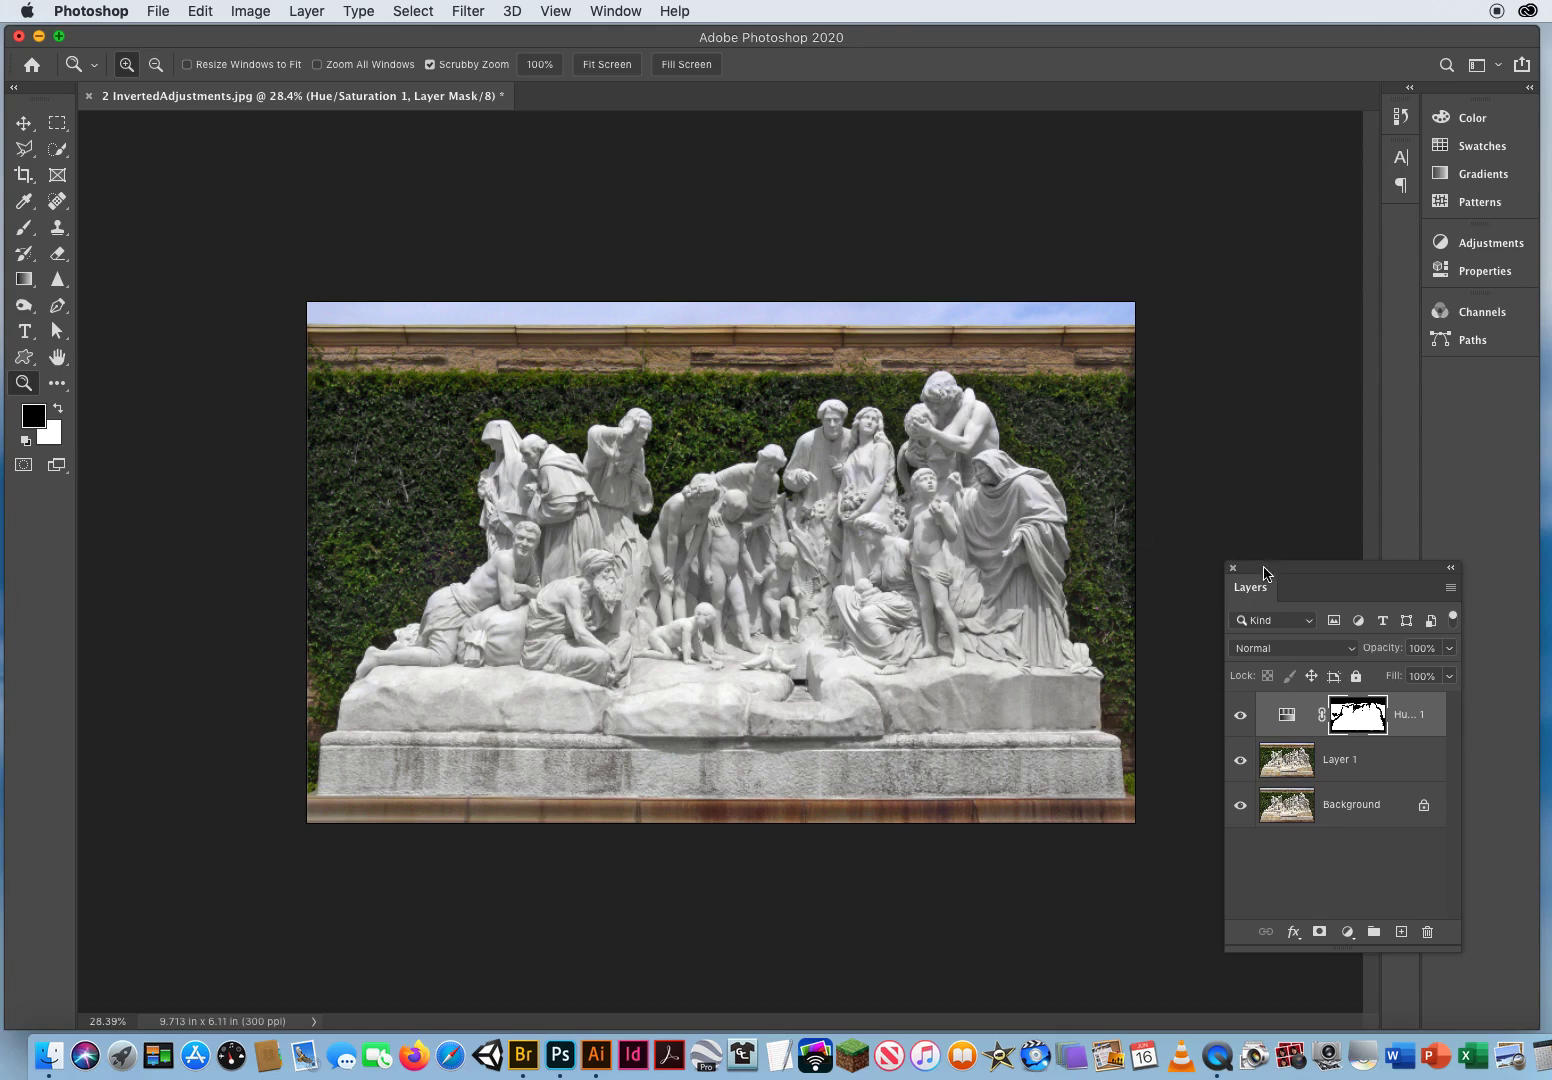
left_click_drag(1264, 573, 1188, 303)
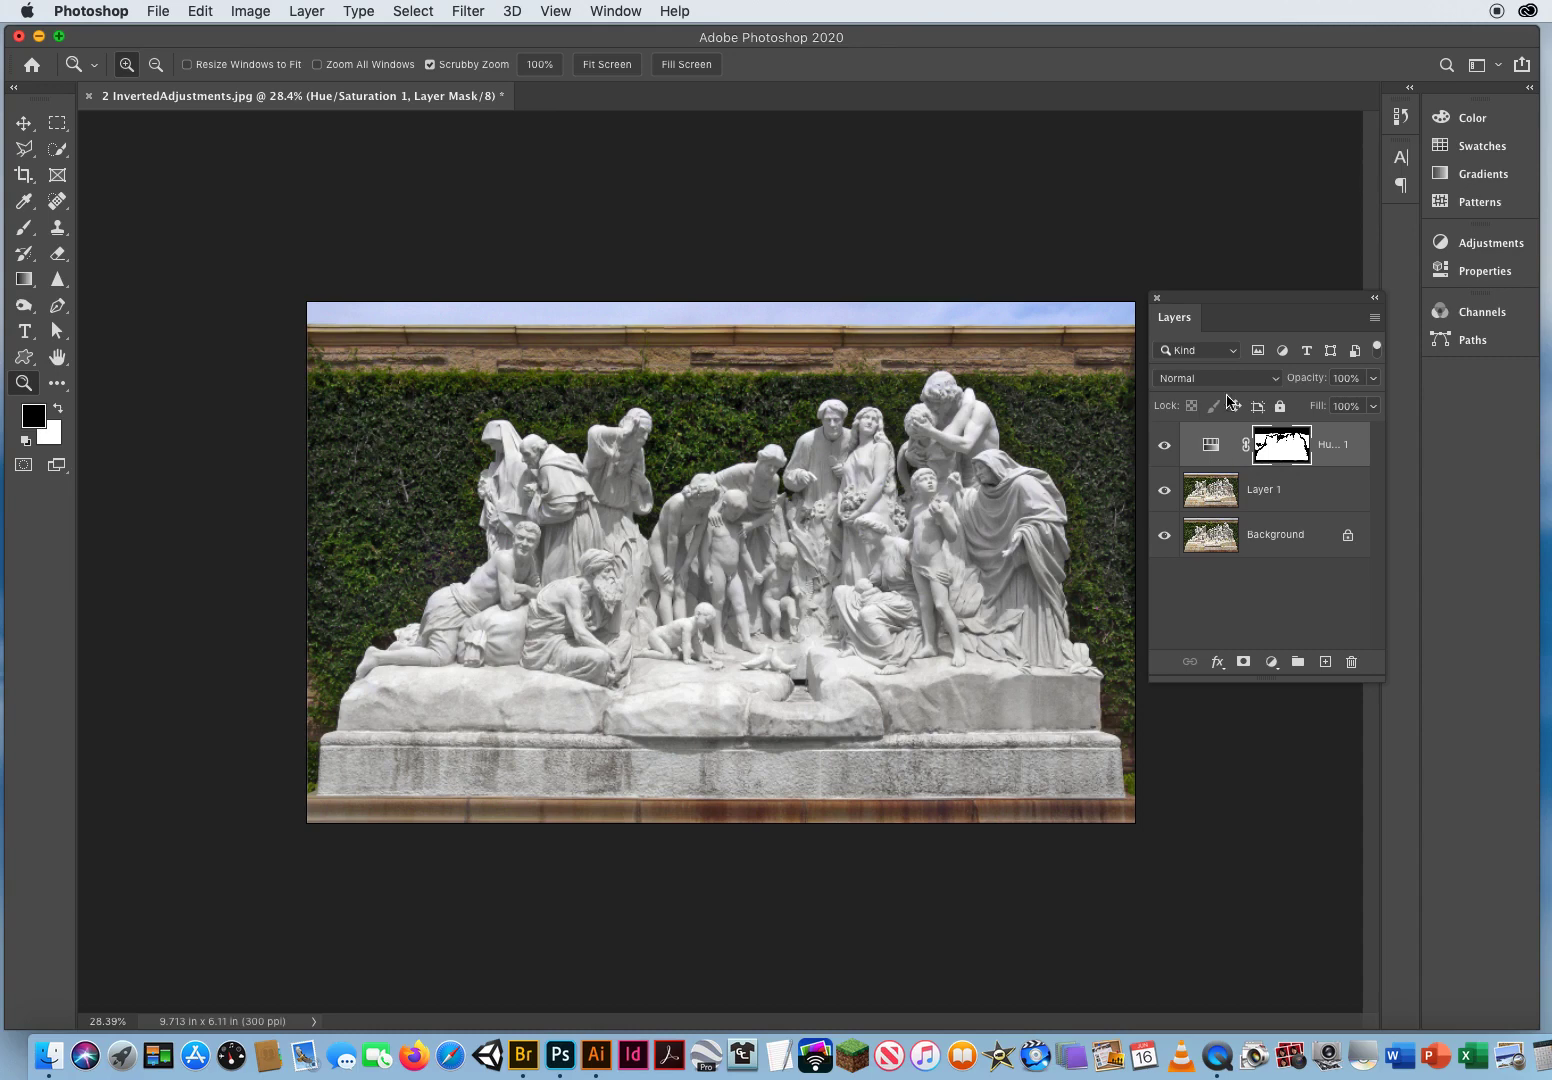
key("alt")
left_click(1284, 452, "alt")
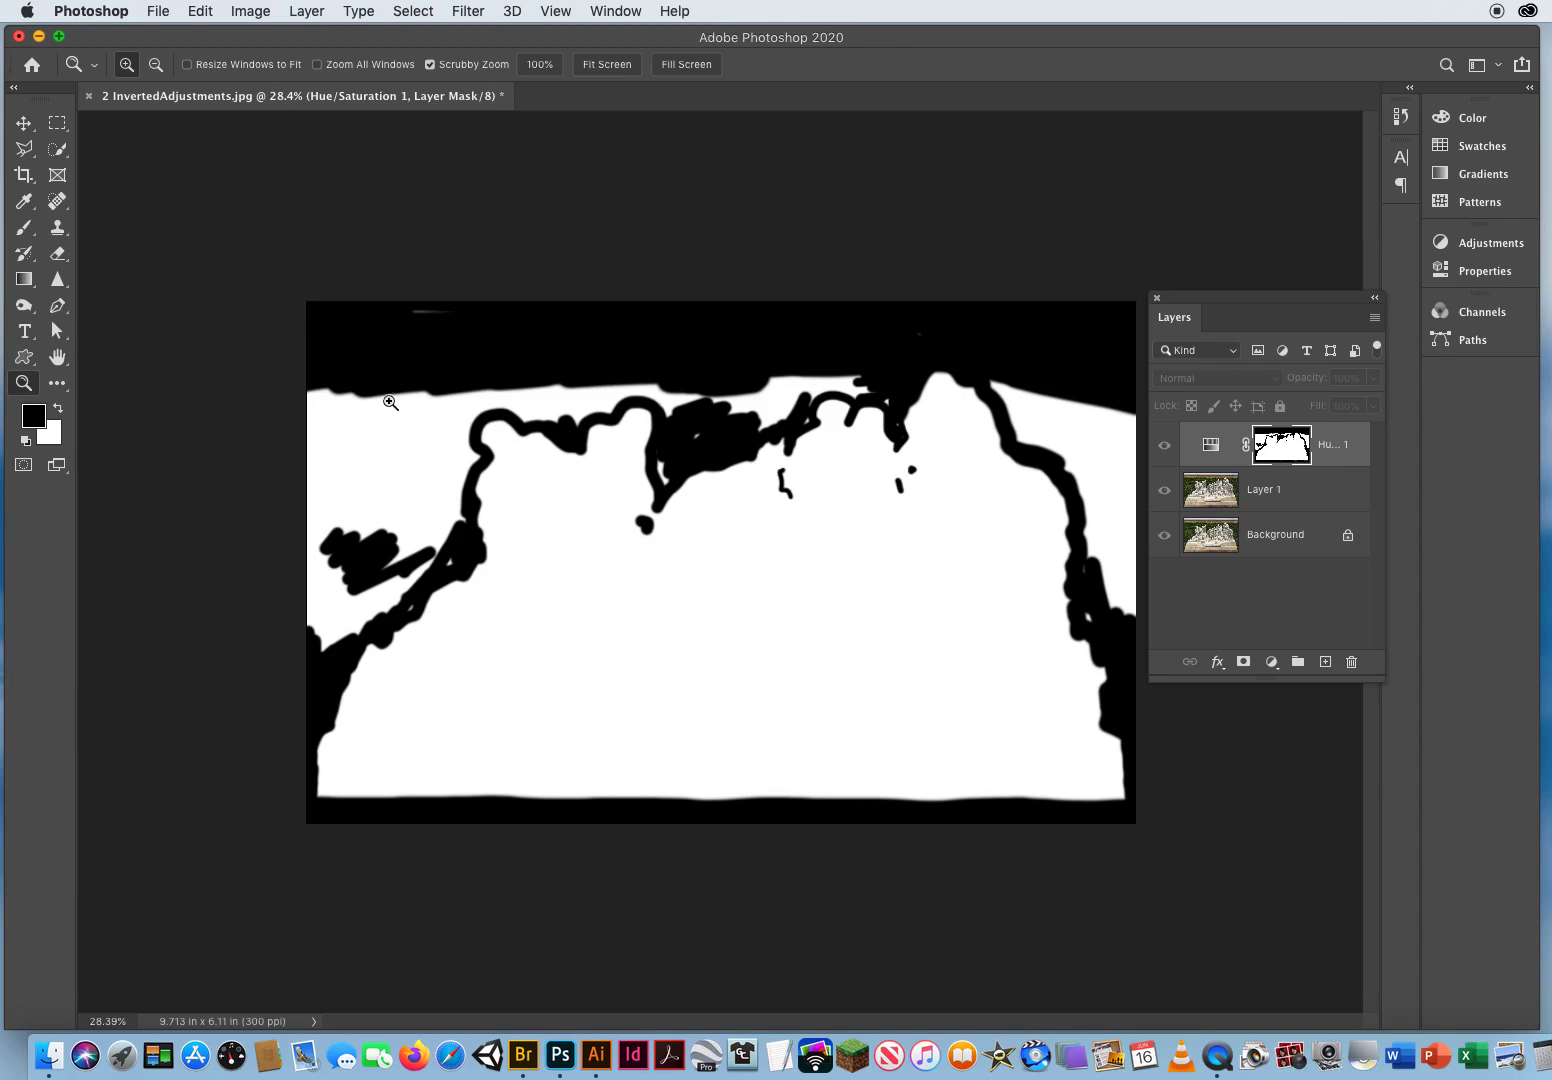
Paint black over the remaining white hedge areas around the statue on the displayed Hue/Saturation 1 mask, and return to the image view.
left_click(24, 227)
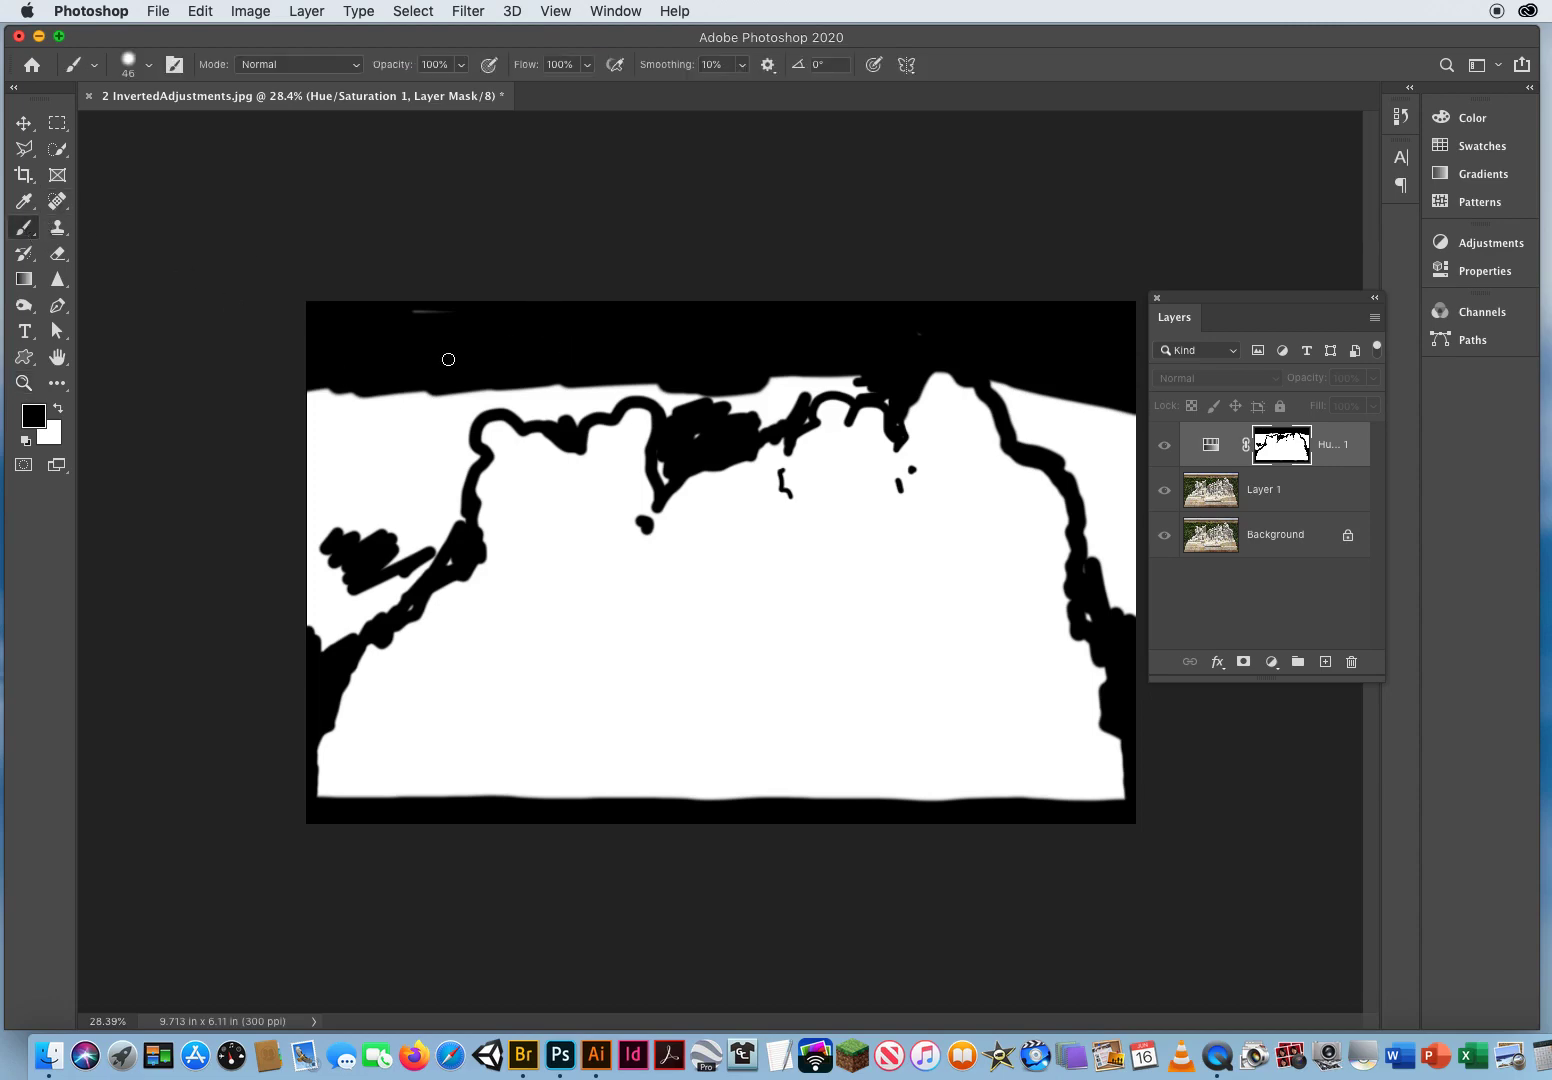
left_click(1279, 453, "alt")
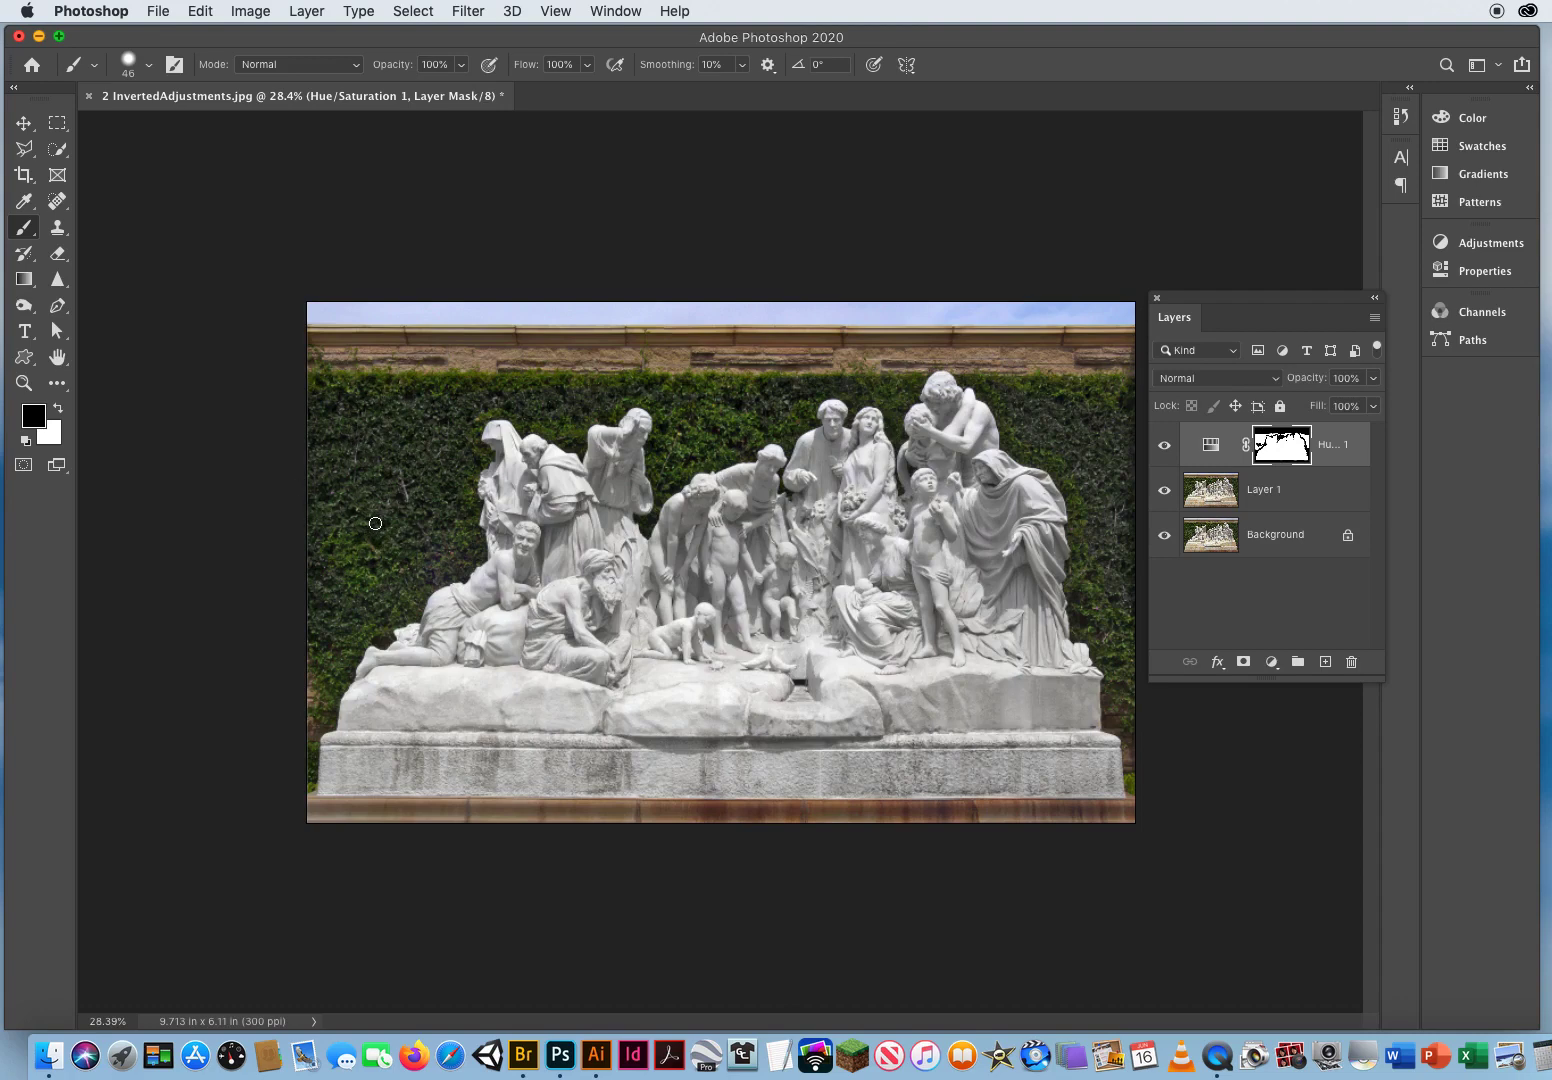
left_click(1282, 451, "alt")
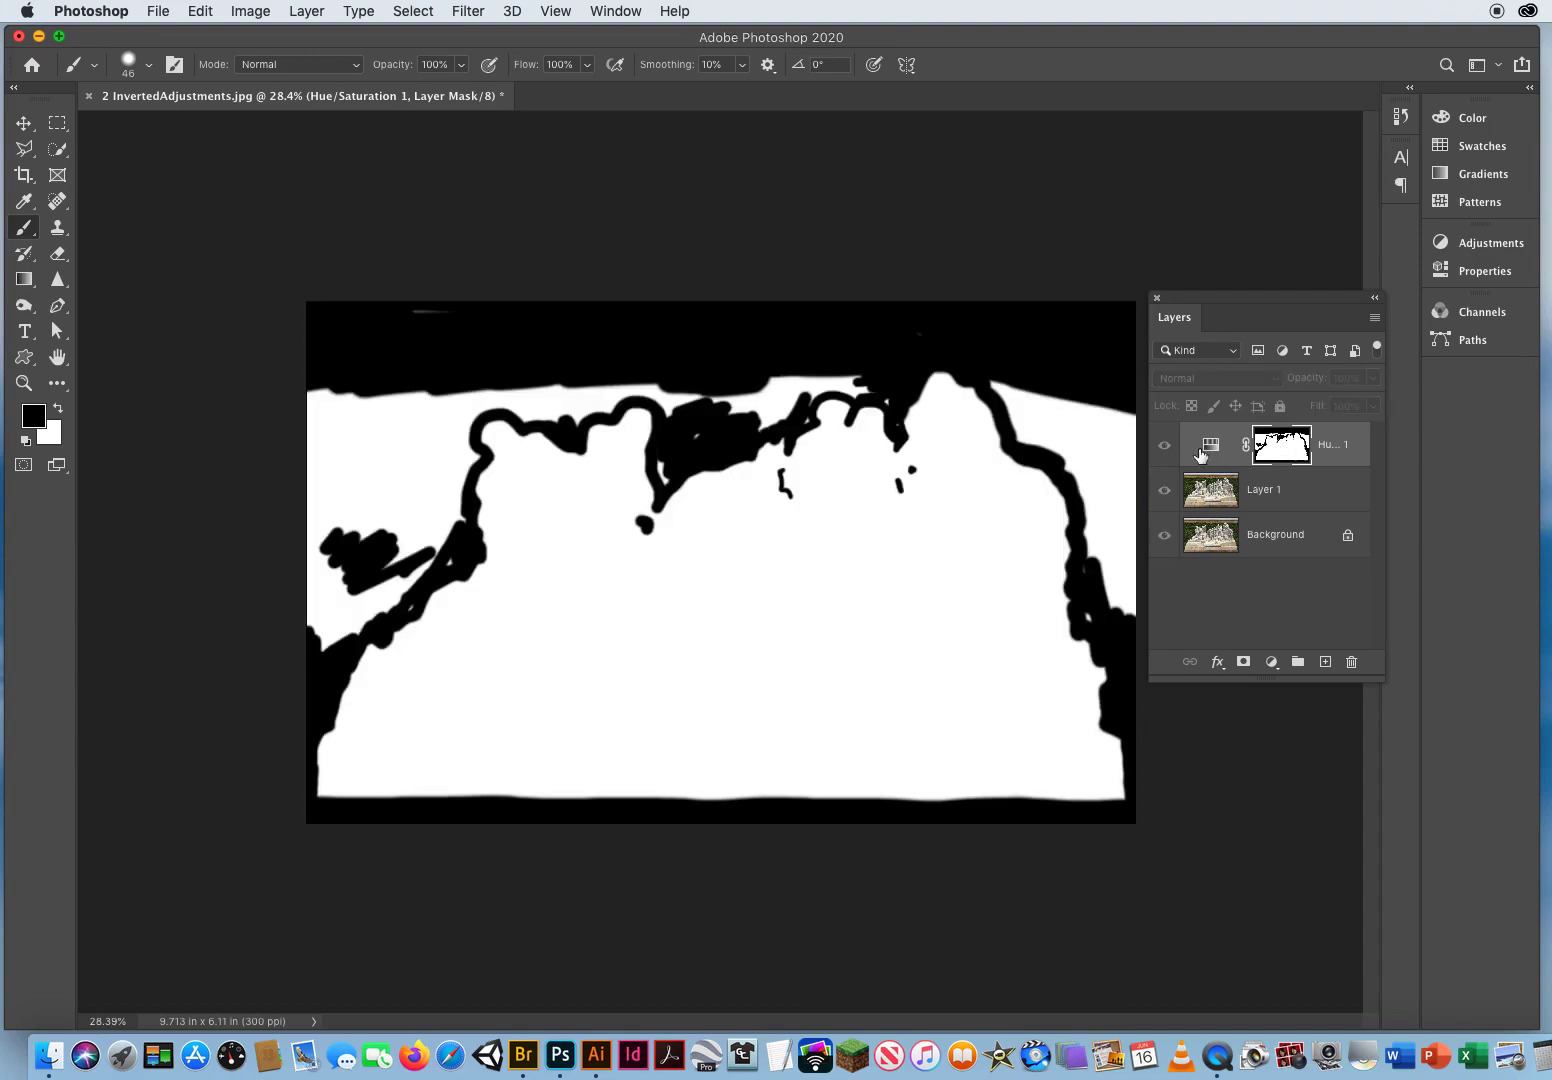
mouse_move(304, 623)
left_mouse_down()
mouse_move(313, 585)
mouse_move(307, 689)
mouse_move(372, 590)
mouse_move(359, 628)
mouse_move(386, 609)
left_mouse_up()
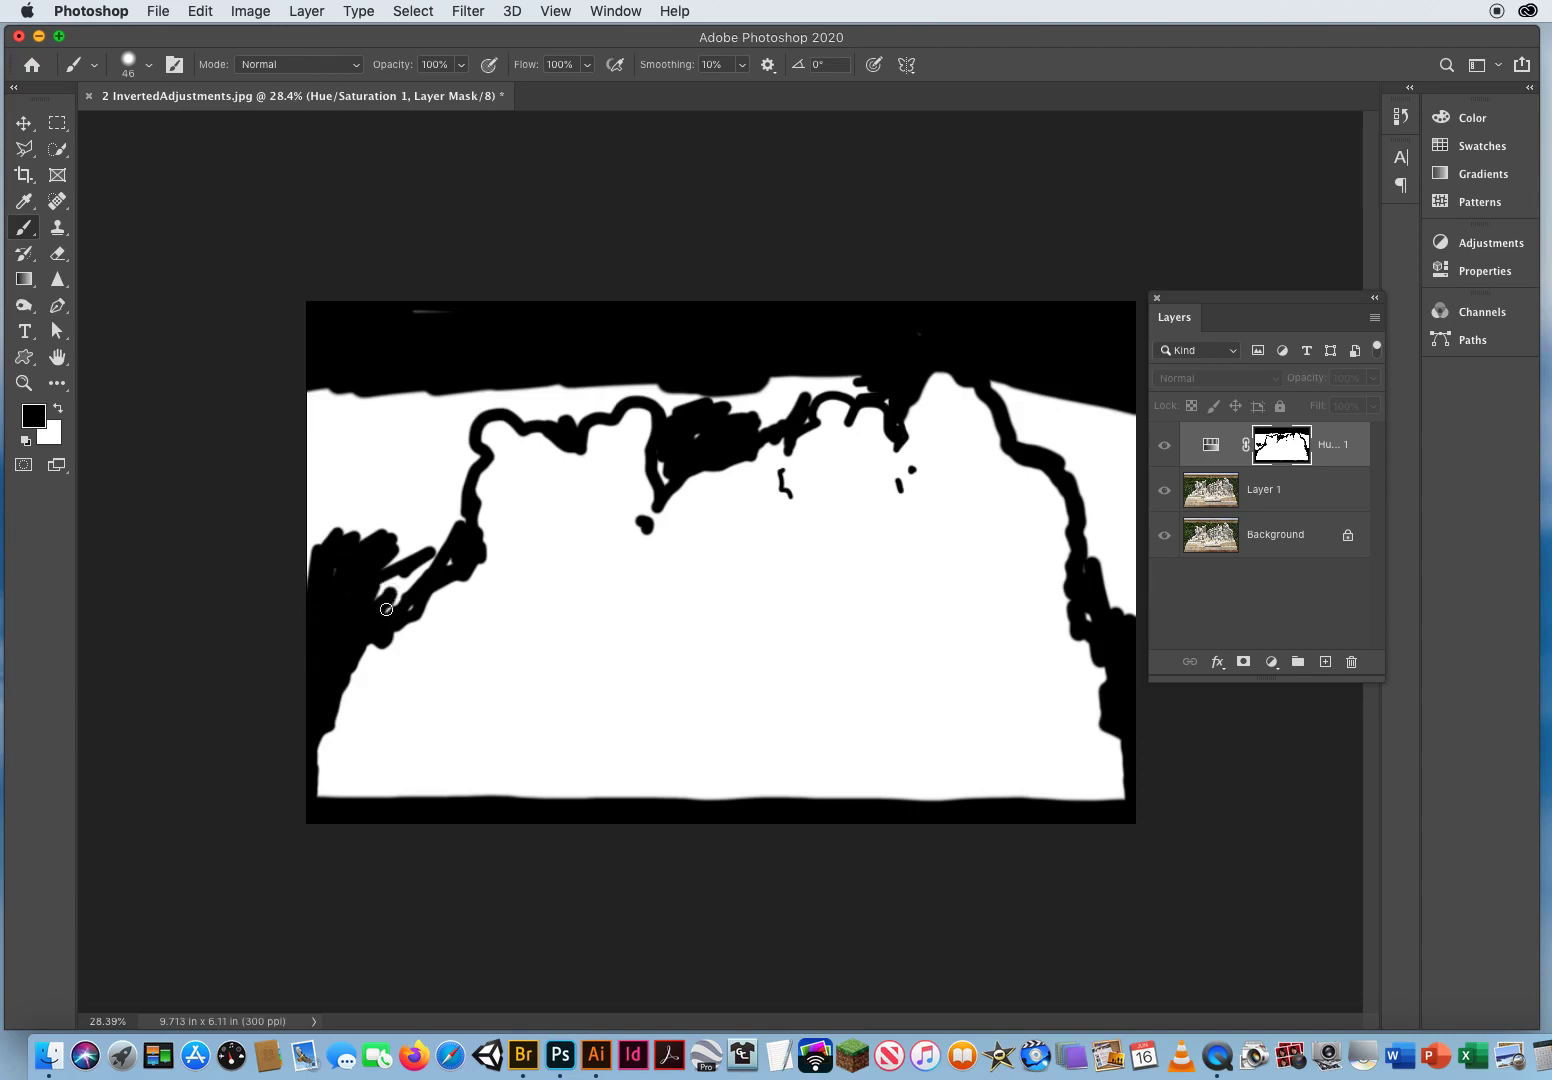
mouse_move(438, 514)
left_mouse_down()
mouse_move(406, 568)
mouse_move(375, 579)
mouse_move(336, 536)
left_mouse_up()
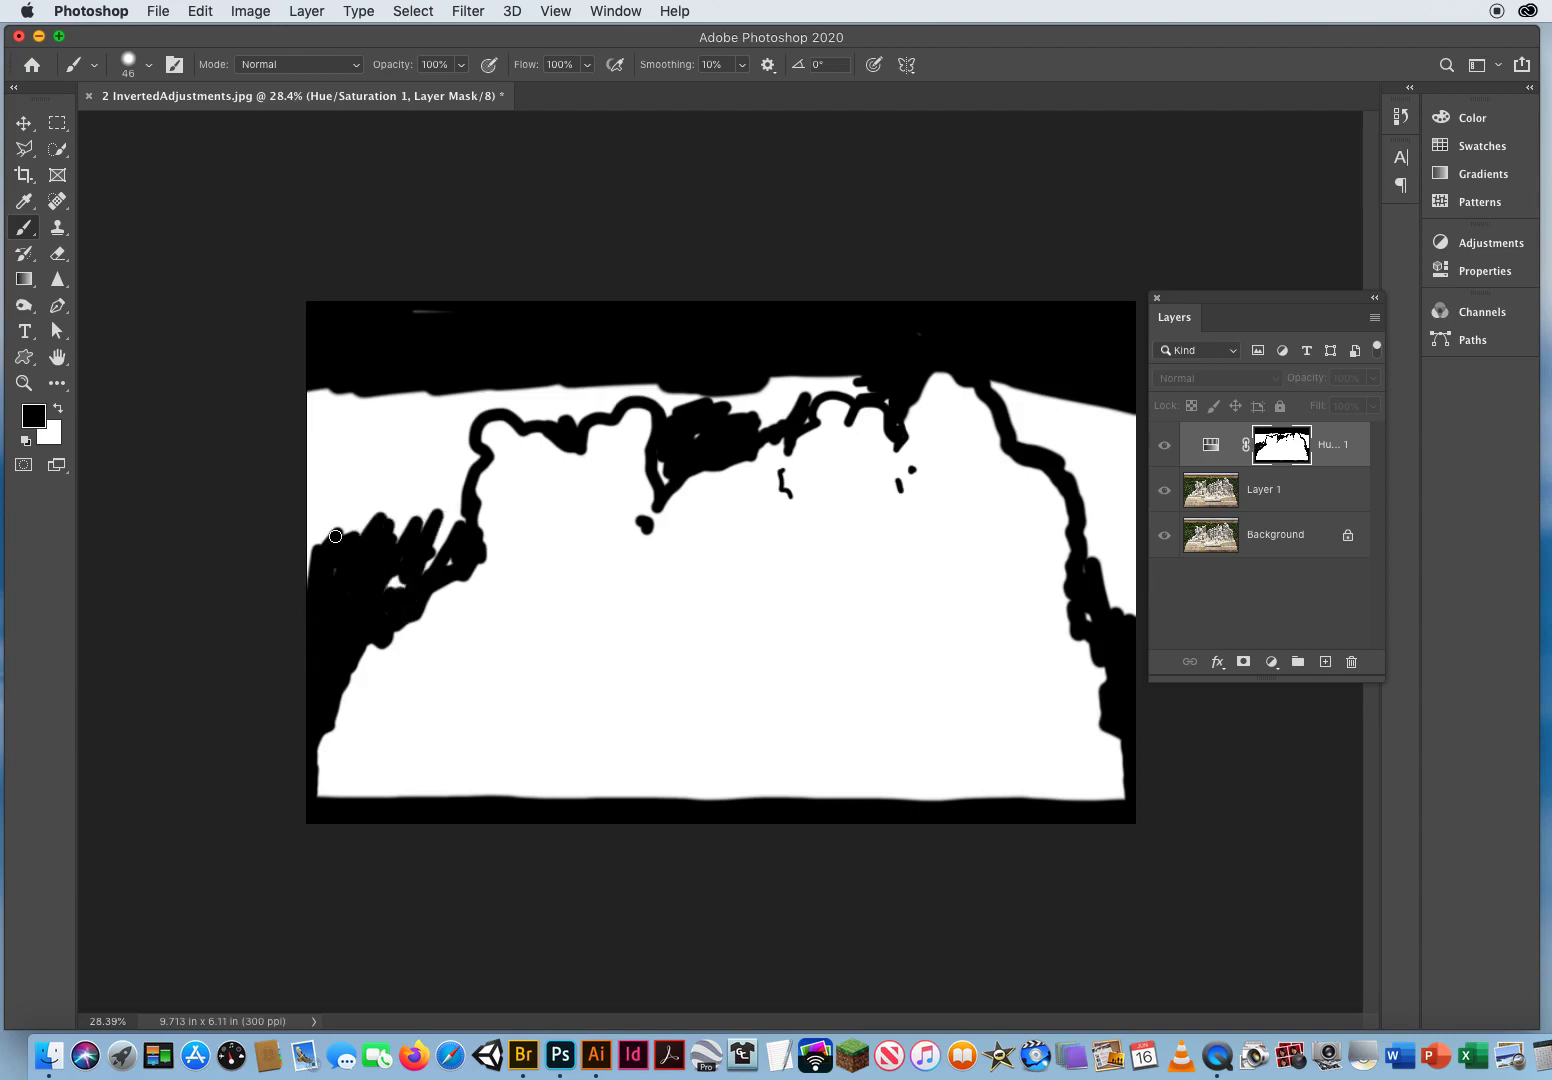
left_click_drag(341, 458, 400, 456)
mouse_move(330, 407)
left_mouse_down()
mouse_move(310, 455)
mouse_move(343, 385)
mouse_move(315, 535)
mouse_move(342, 548)
mouse_move(372, 482)
mouse_move(373, 578)
mouse_move(399, 548)
mouse_move(388, 427)
mouse_move(405, 351)
mouse_move(378, 446)
left_mouse_up()
mouse_move(436, 554)
left_mouse_down()
mouse_move(456, 481)
mouse_move(436, 527)
mouse_move(469, 457)
mouse_move(463, 409)
mouse_move(457, 442)
mouse_move(476, 456)
mouse_move(455, 436)
mouse_move(457, 402)
mouse_move(485, 396)
mouse_move(467, 425)
mouse_move(507, 399)
mouse_move(565, 418)
mouse_move(523, 395)
mouse_move(646, 379)
mouse_move(570, 420)
mouse_move(659, 383)
mouse_move(641, 391)
mouse_move(699, 416)
mouse_move(659, 484)
mouse_move(708, 398)
mouse_move(688, 418)
mouse_move(788, 366)
mouse_move(725, 389)
mouse_move(732, 418)
mouse_move(799, 418)
mouse_move(817, 370)
mouse_move(784, 410)
mouse_move(808, 361)
mouse_move(863, 358)
mouse_move(806, 392)
mouse_move(852, 391)
left_mouse_up()
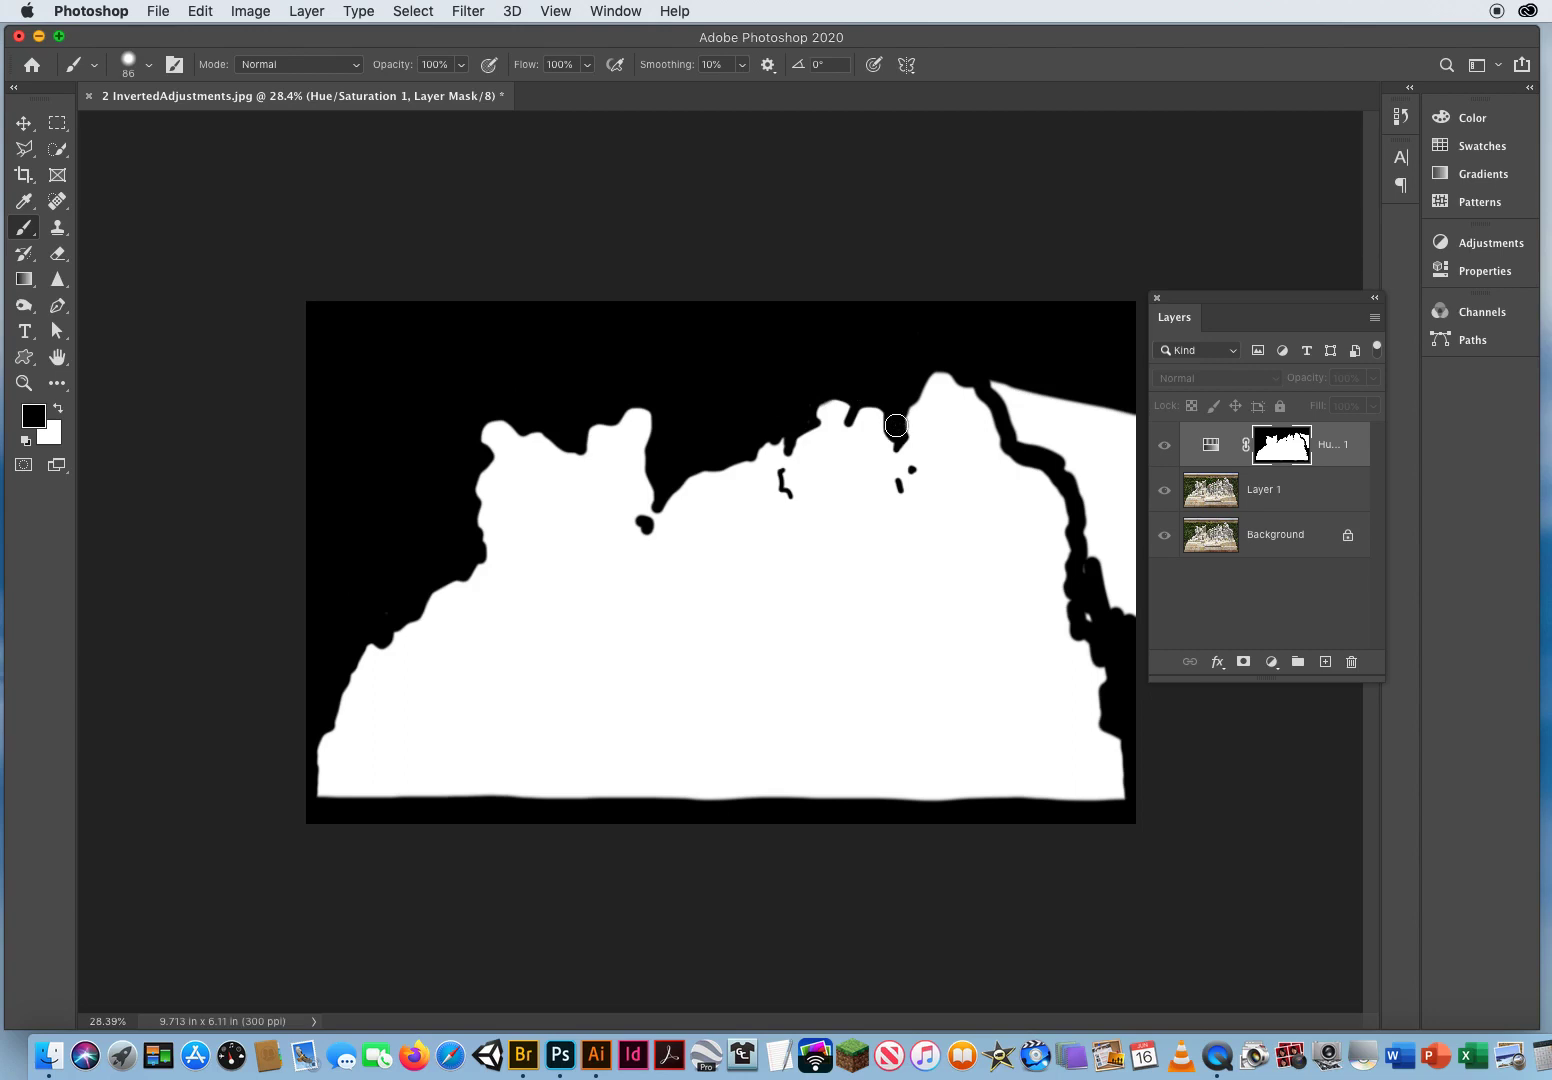
mouse_move(1013, 428)
left_mouse_down()
mouse_move(1012, 379)
mouse_move(1031, 383)
mouse_move(1062, 456)
mouse_move(1094, 474)
mouse_move(1102, 381)
mouse_move(1125, 389)
mouse_move(1142, 590)
mouse_move(1114, 573)
mouse_move(1077, 447)
mouse_move(1064, 449)
mouse_move(1091, 599)
mouse_move(1134, 558)
left_mouse_up()
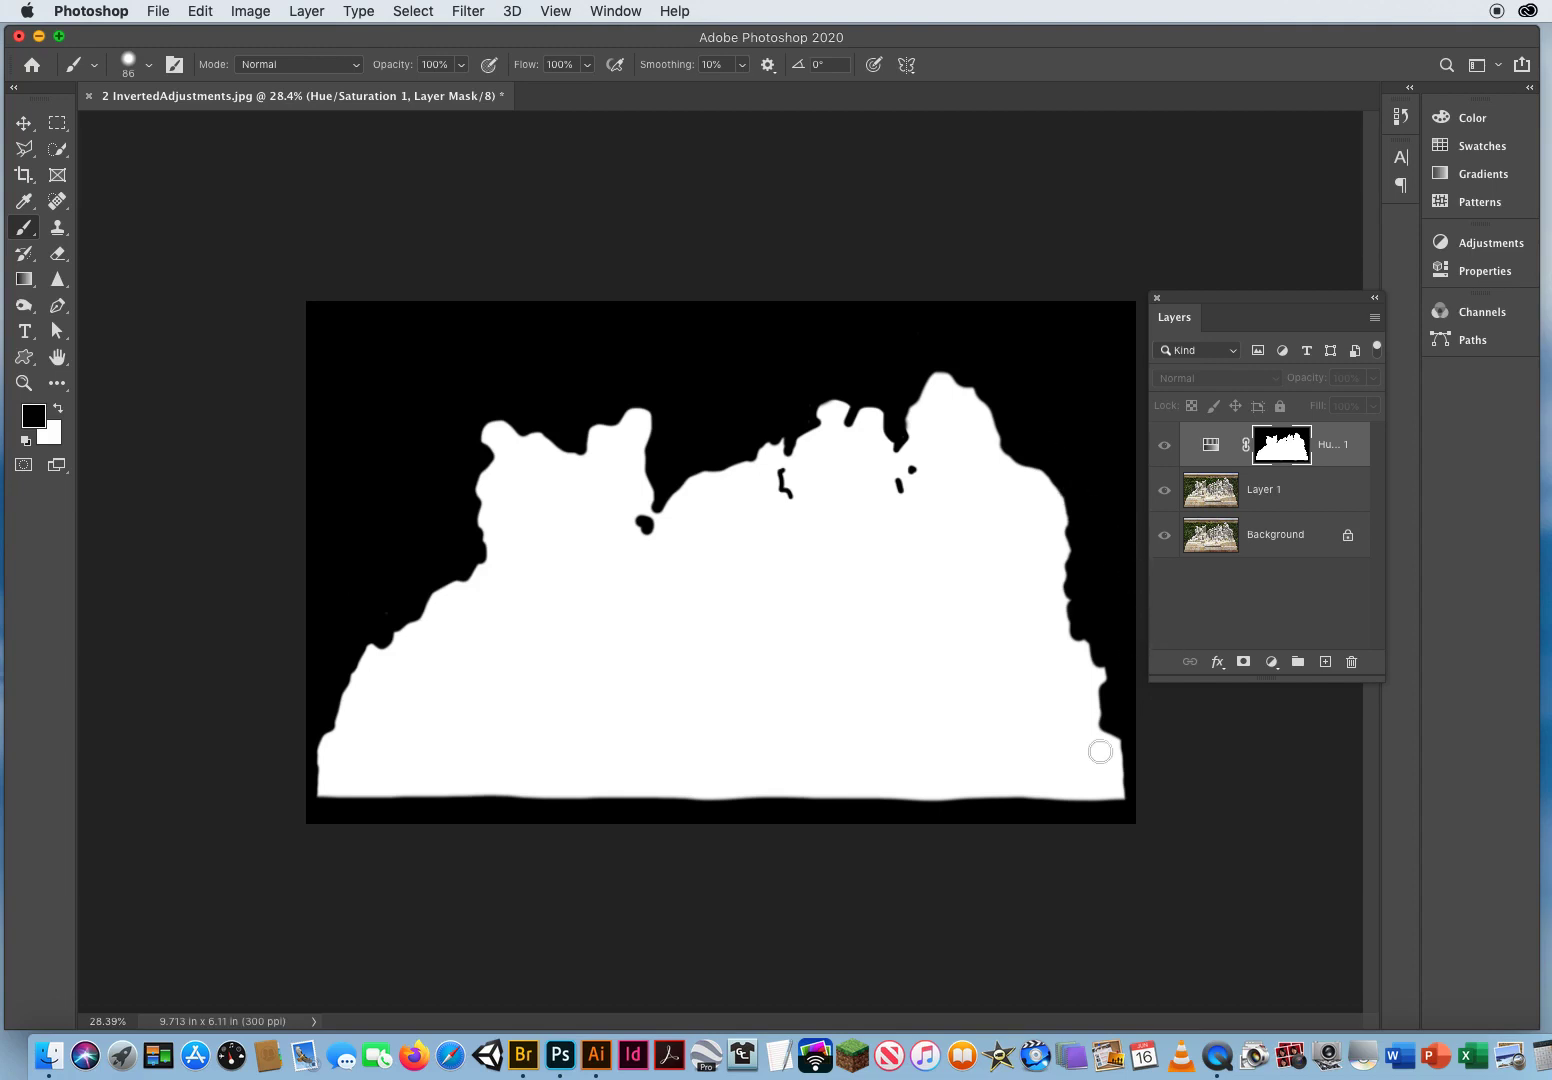
left_click(1280, 452, "alt")
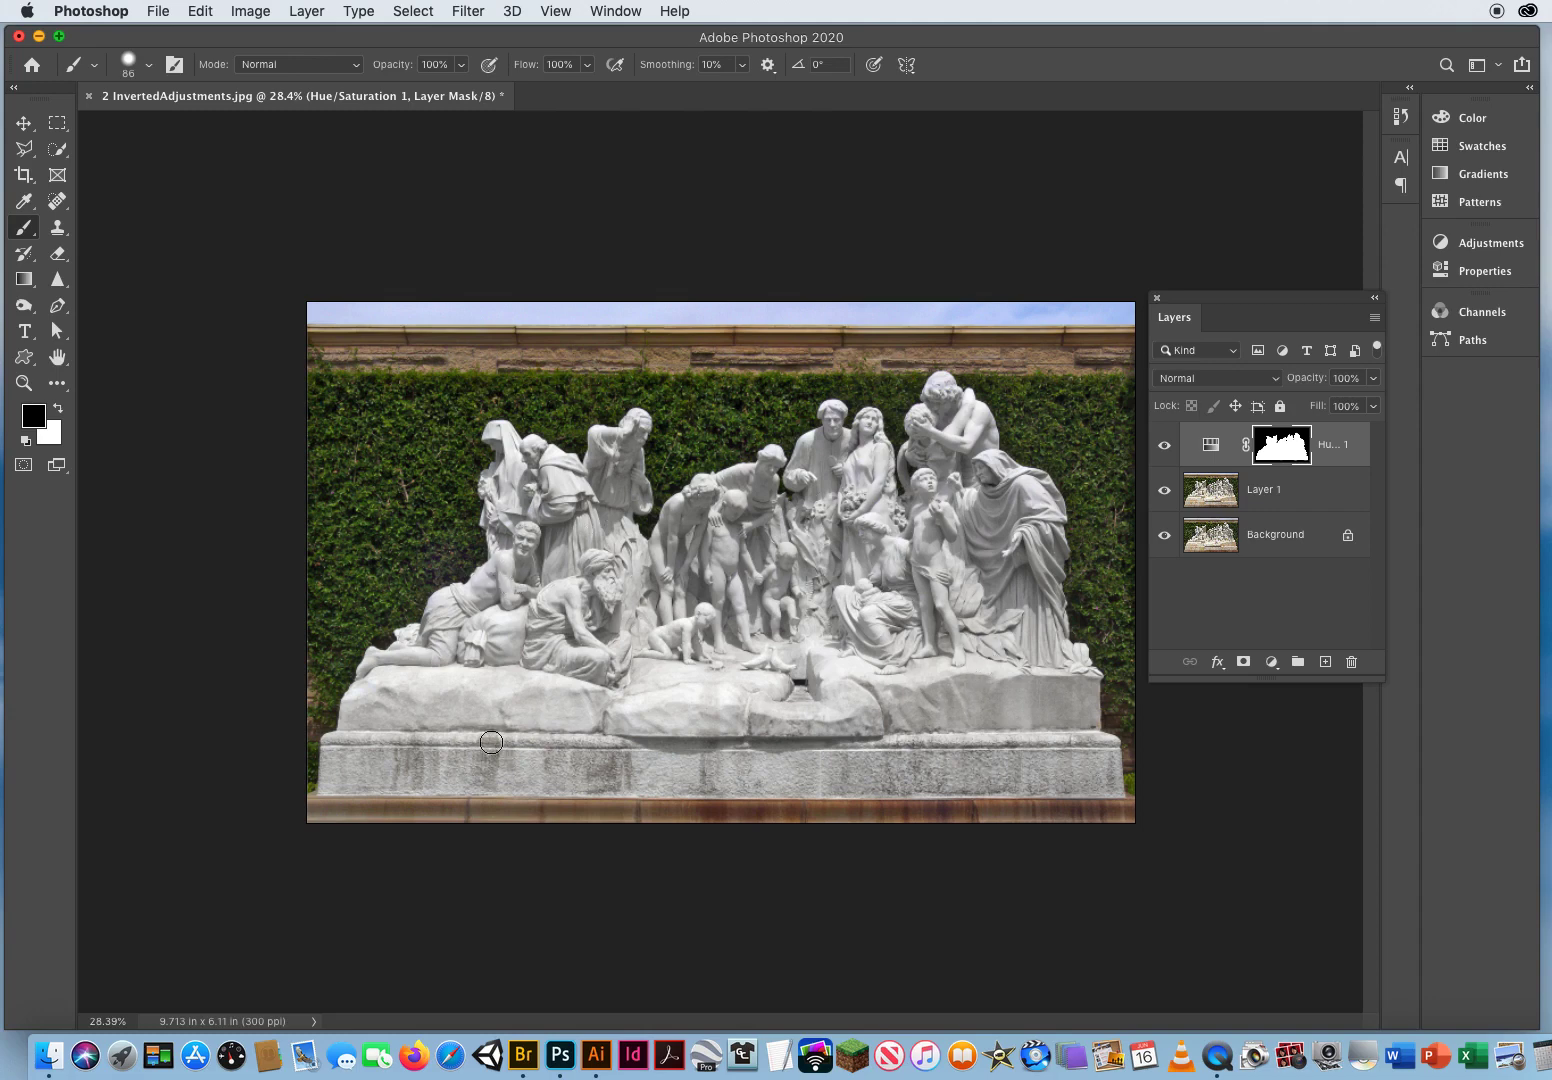
Load the Hue/Saturation 1 layer mask as a selection and invert it to select the background around the statue.
left_click_drag(1197, 303, 1192, 218)
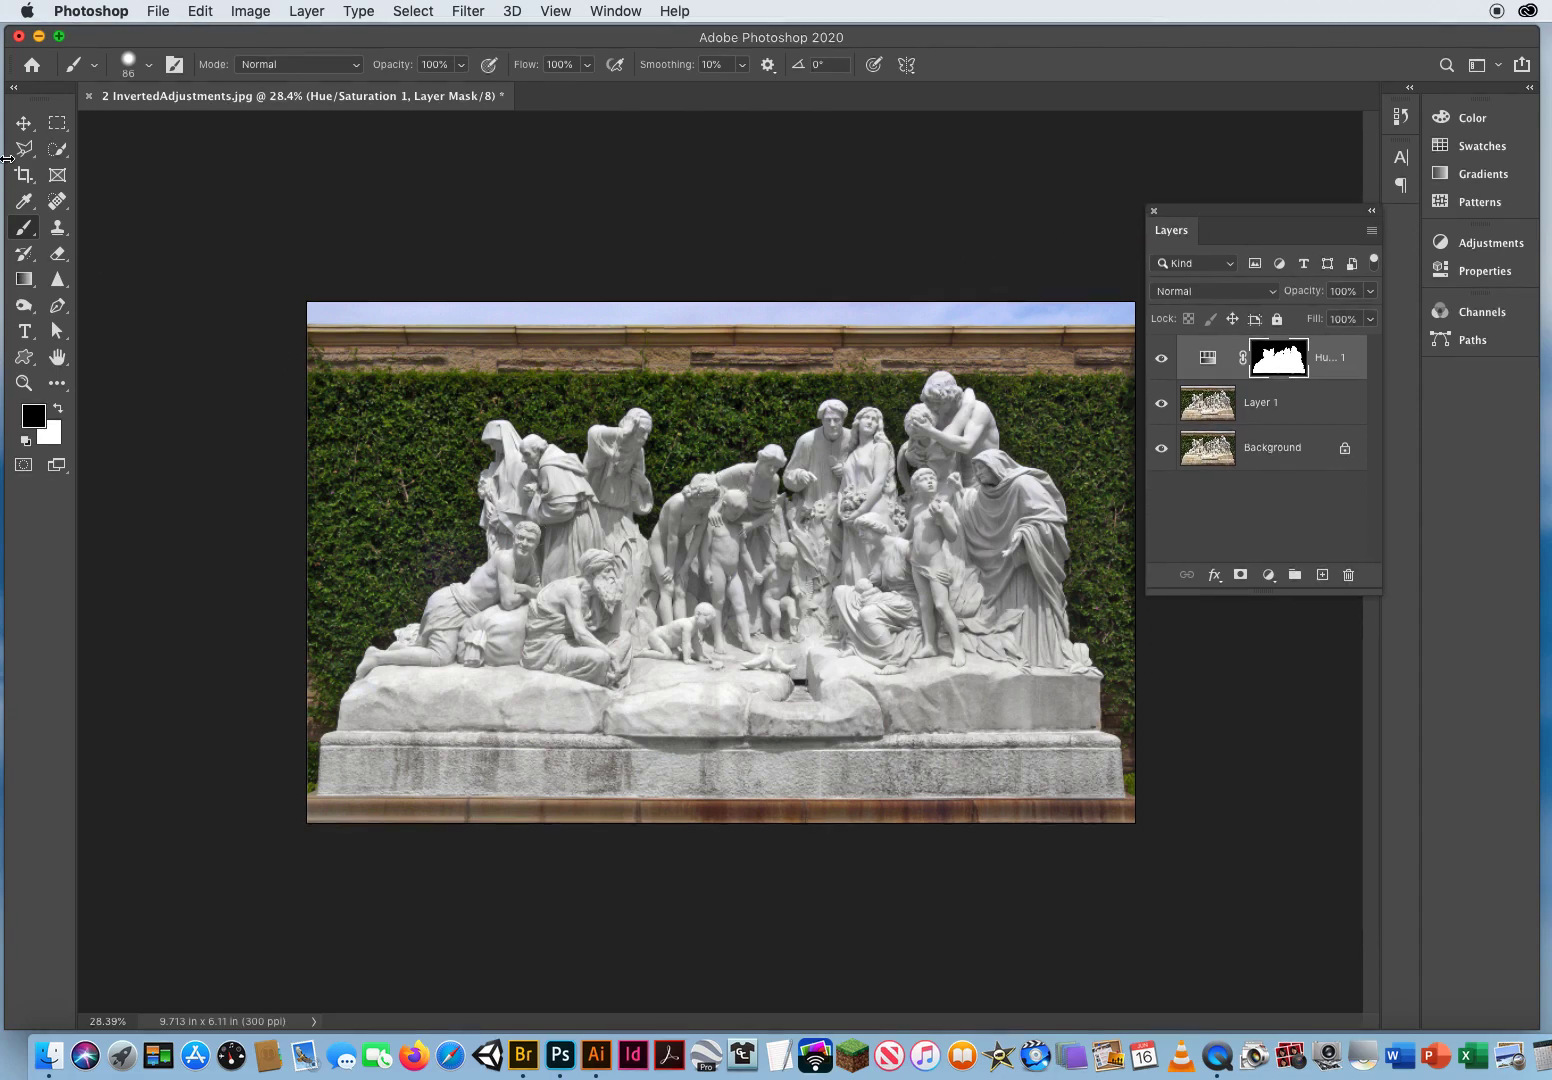
left_click(23, 122)
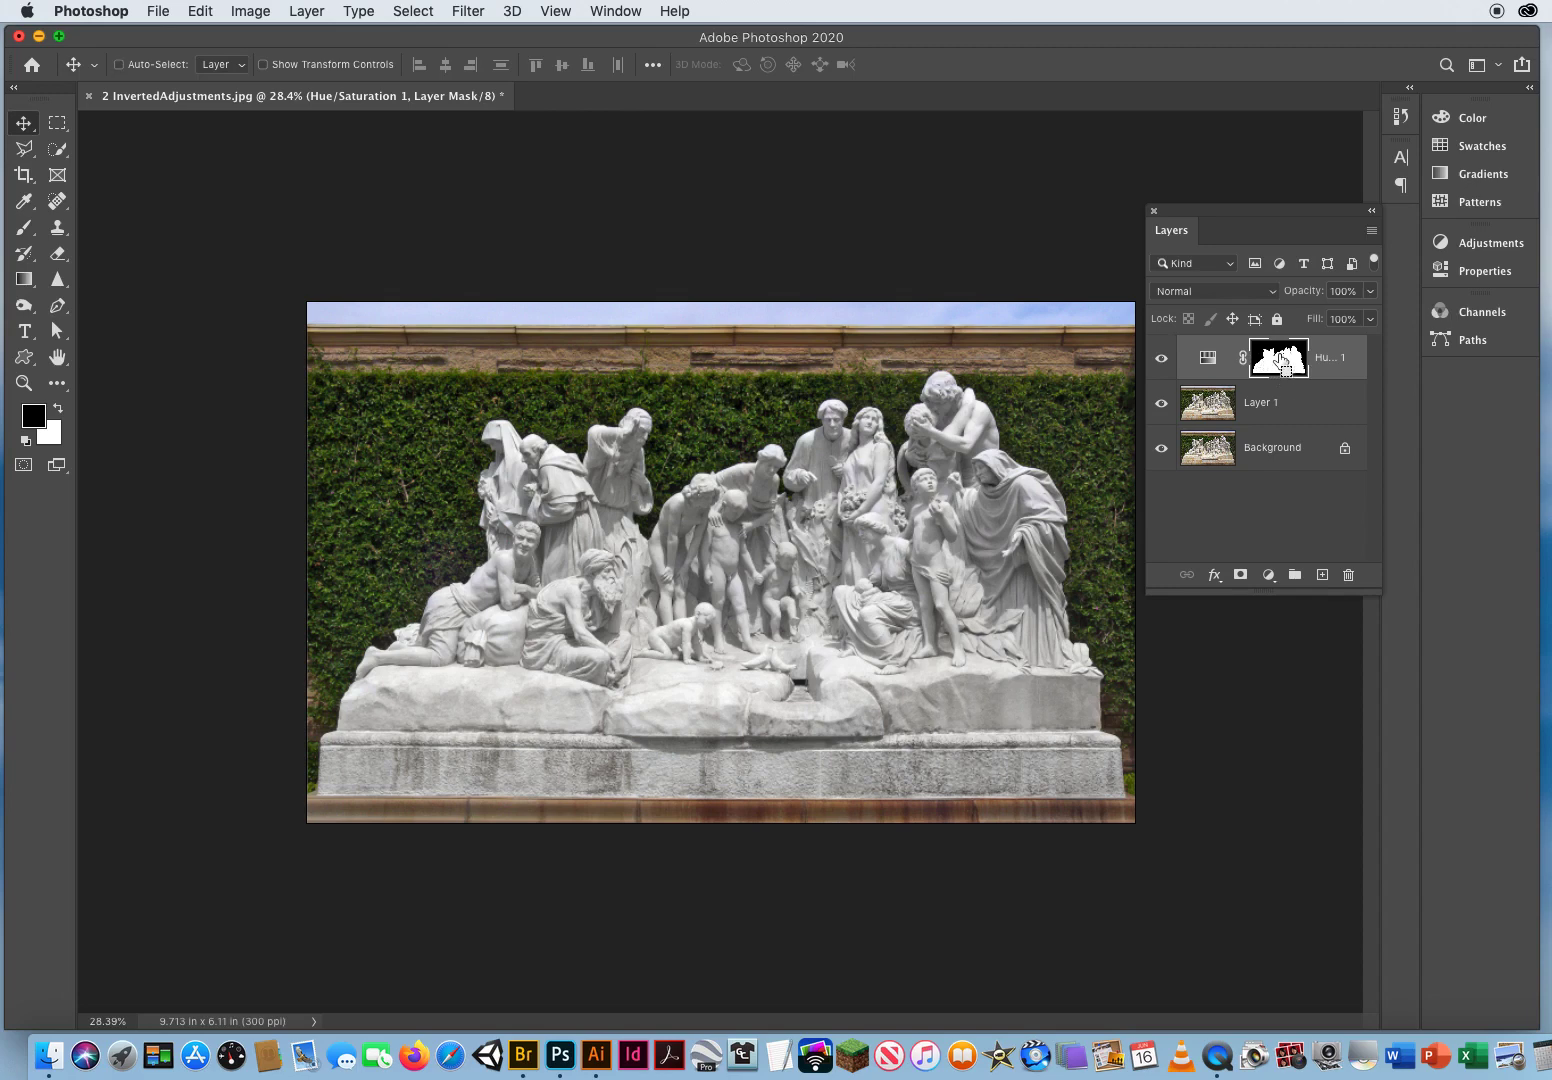
left_click(1281, 360, "super")
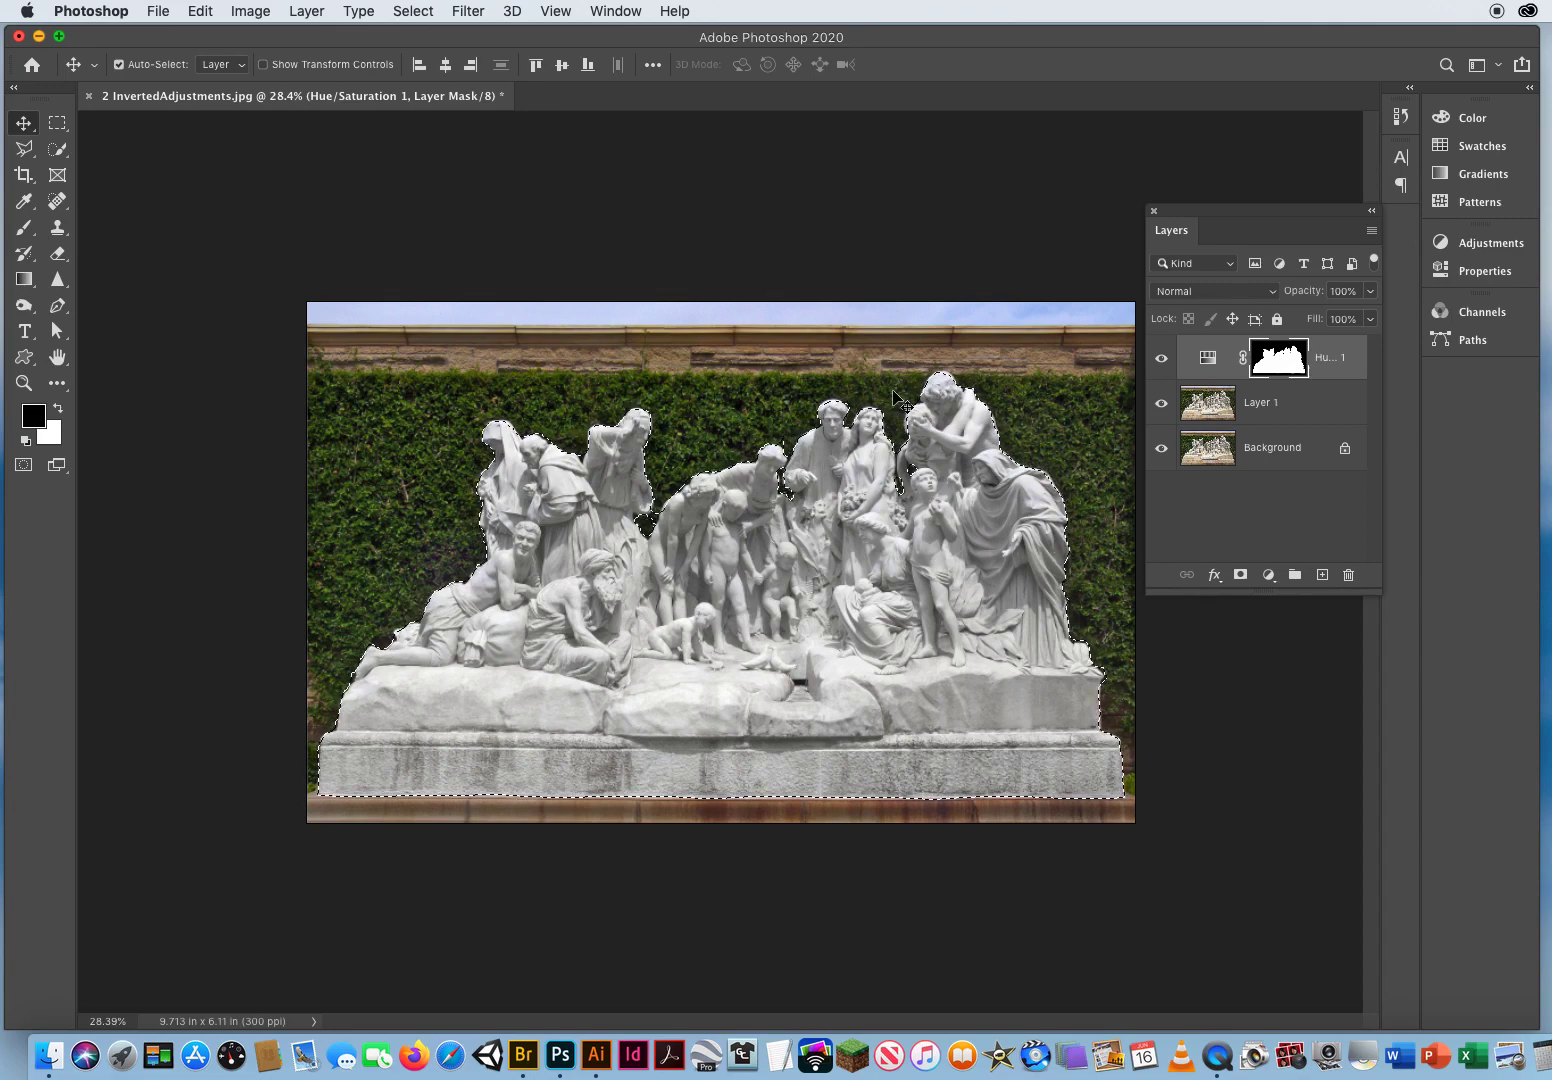
left_click(1280, 360, "alt")
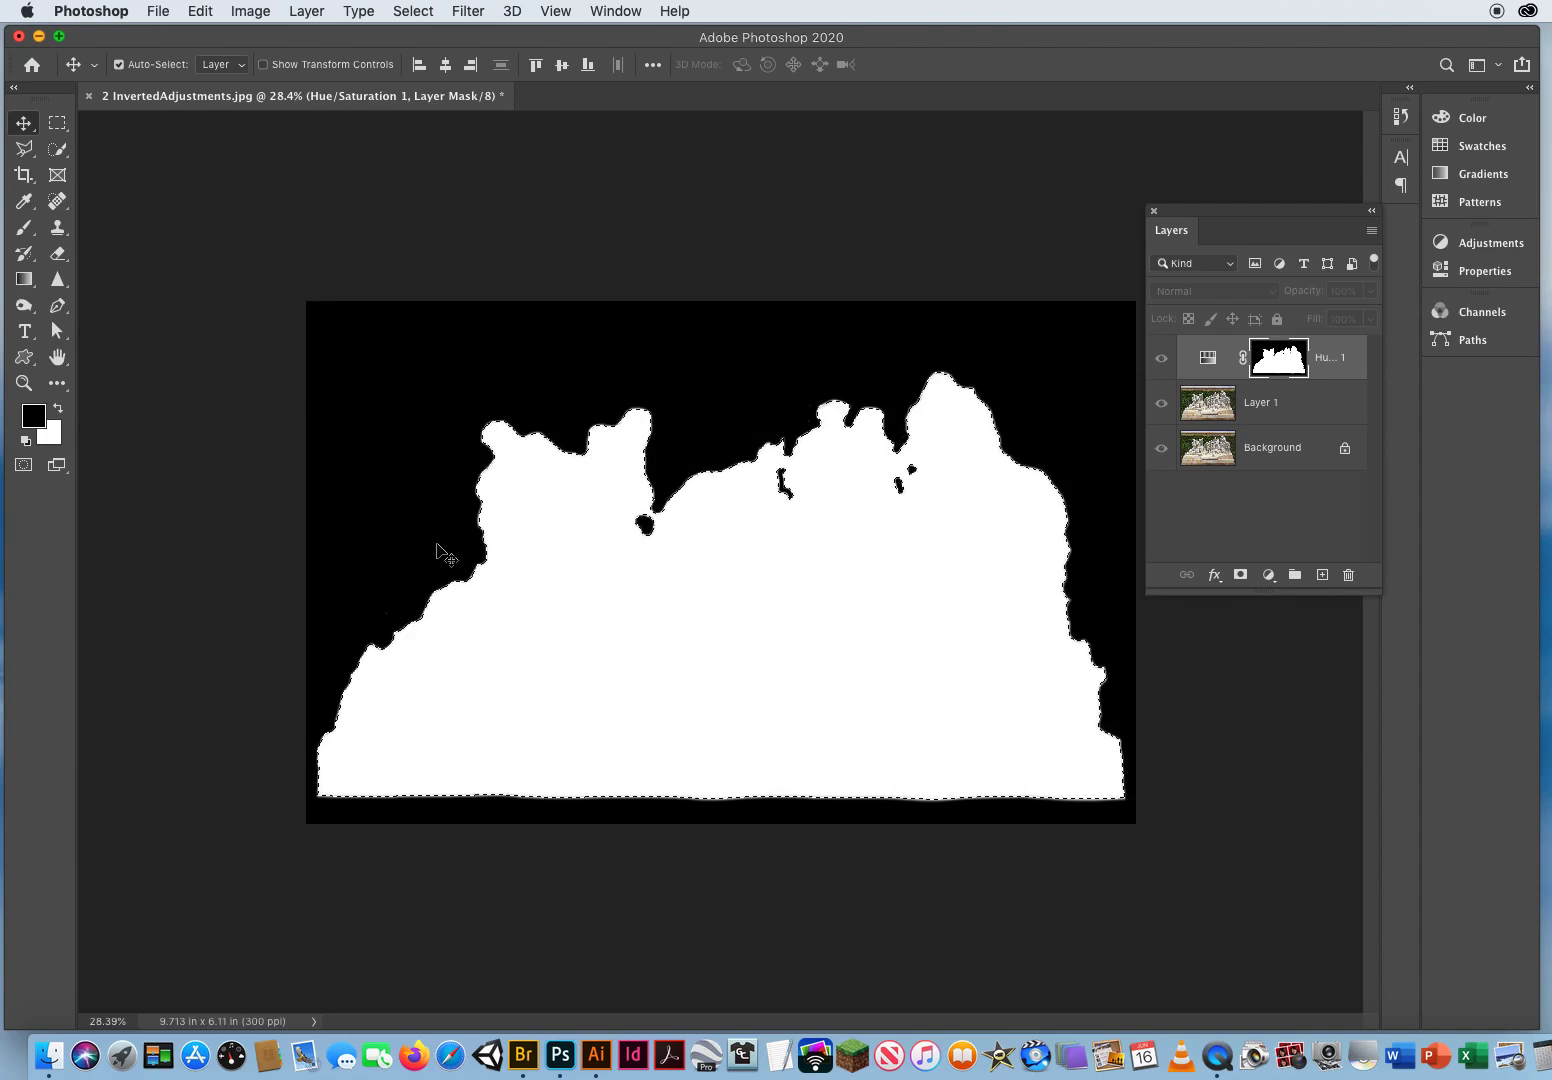
left_click(1278, 366, "alt")
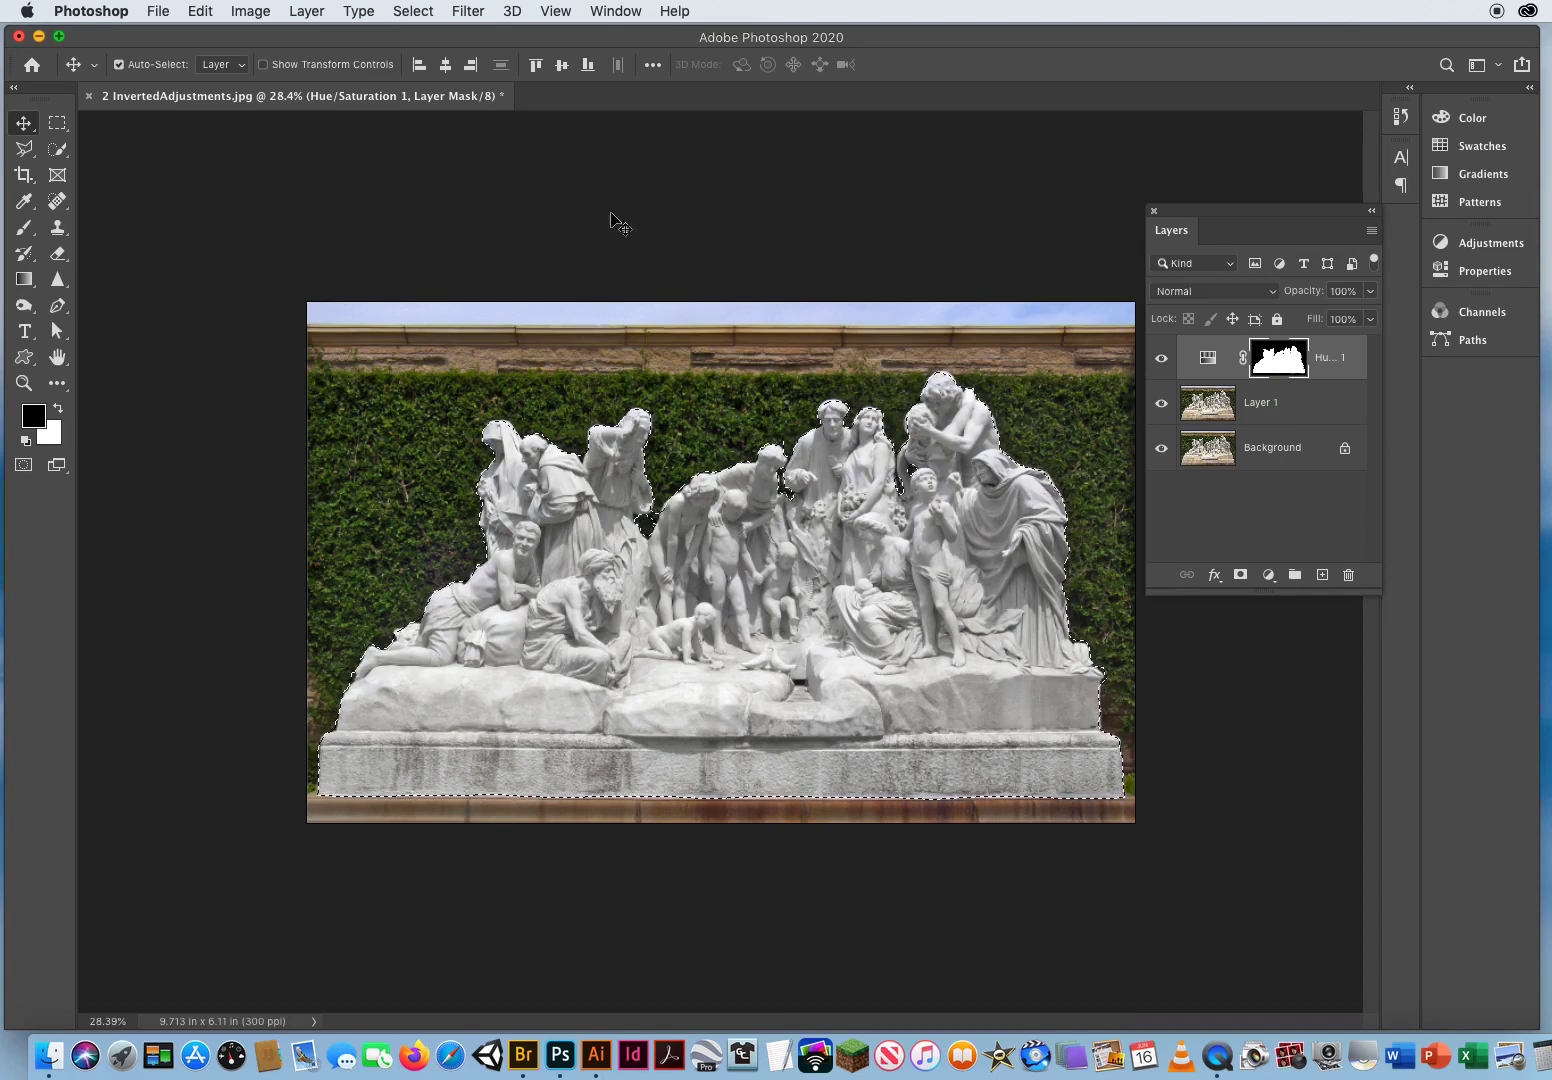
left_click(413, 11)
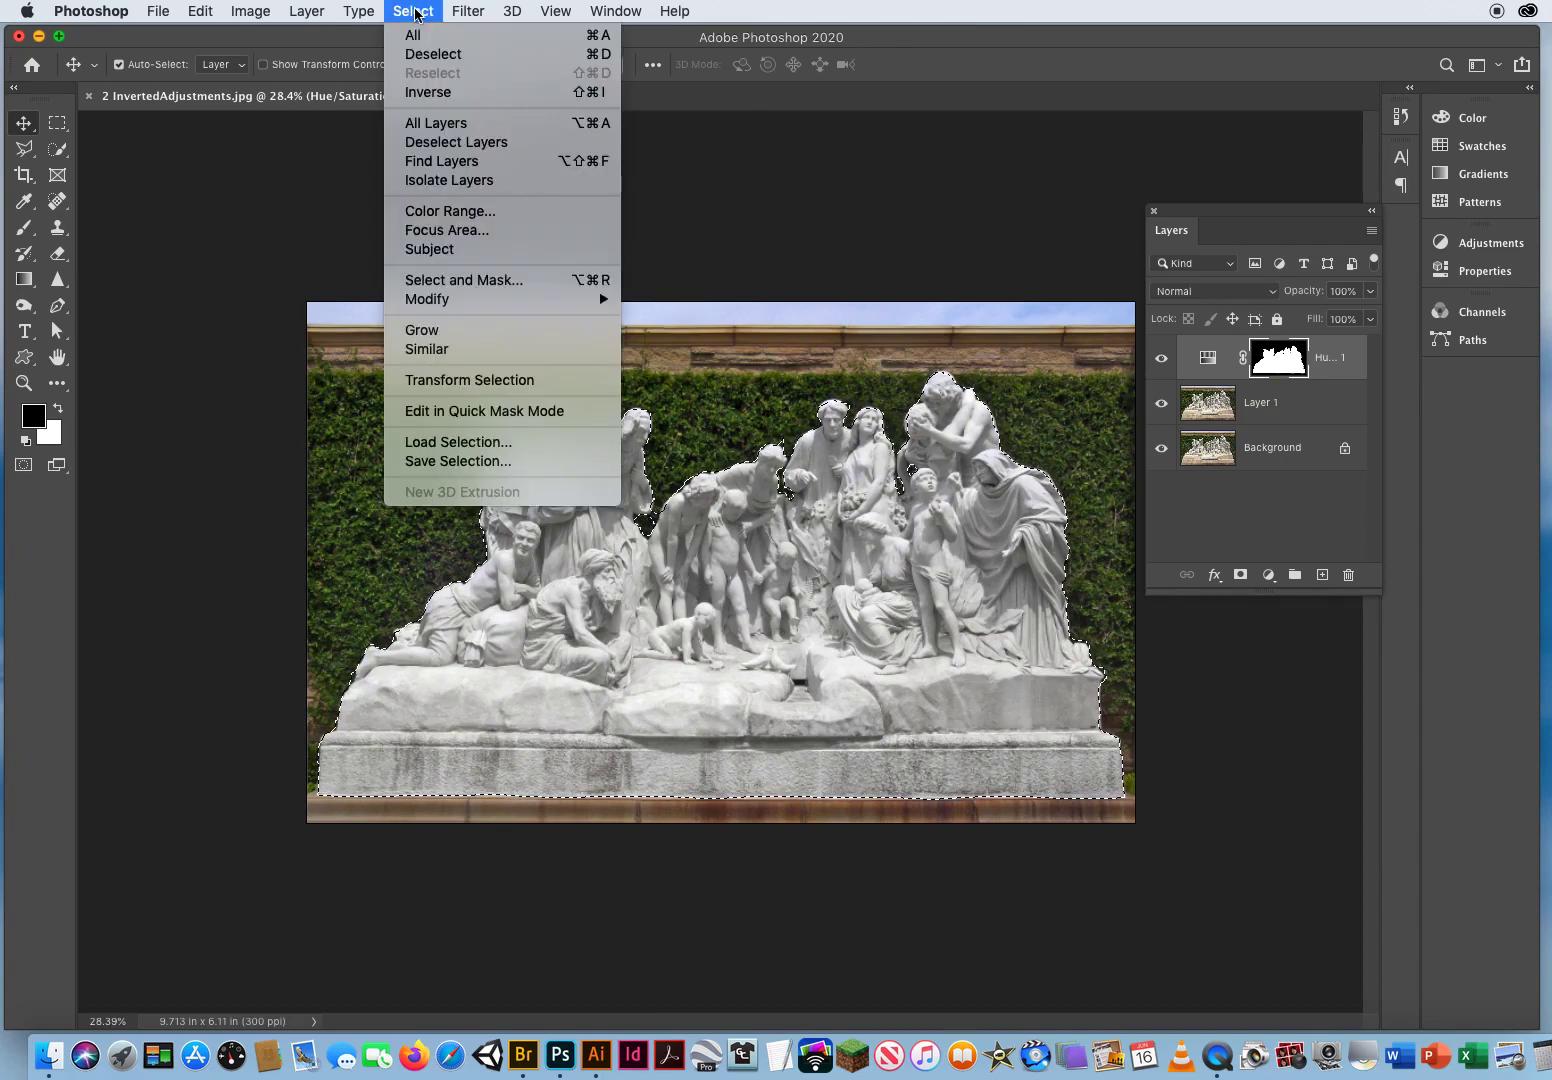
left_click(422, 97)
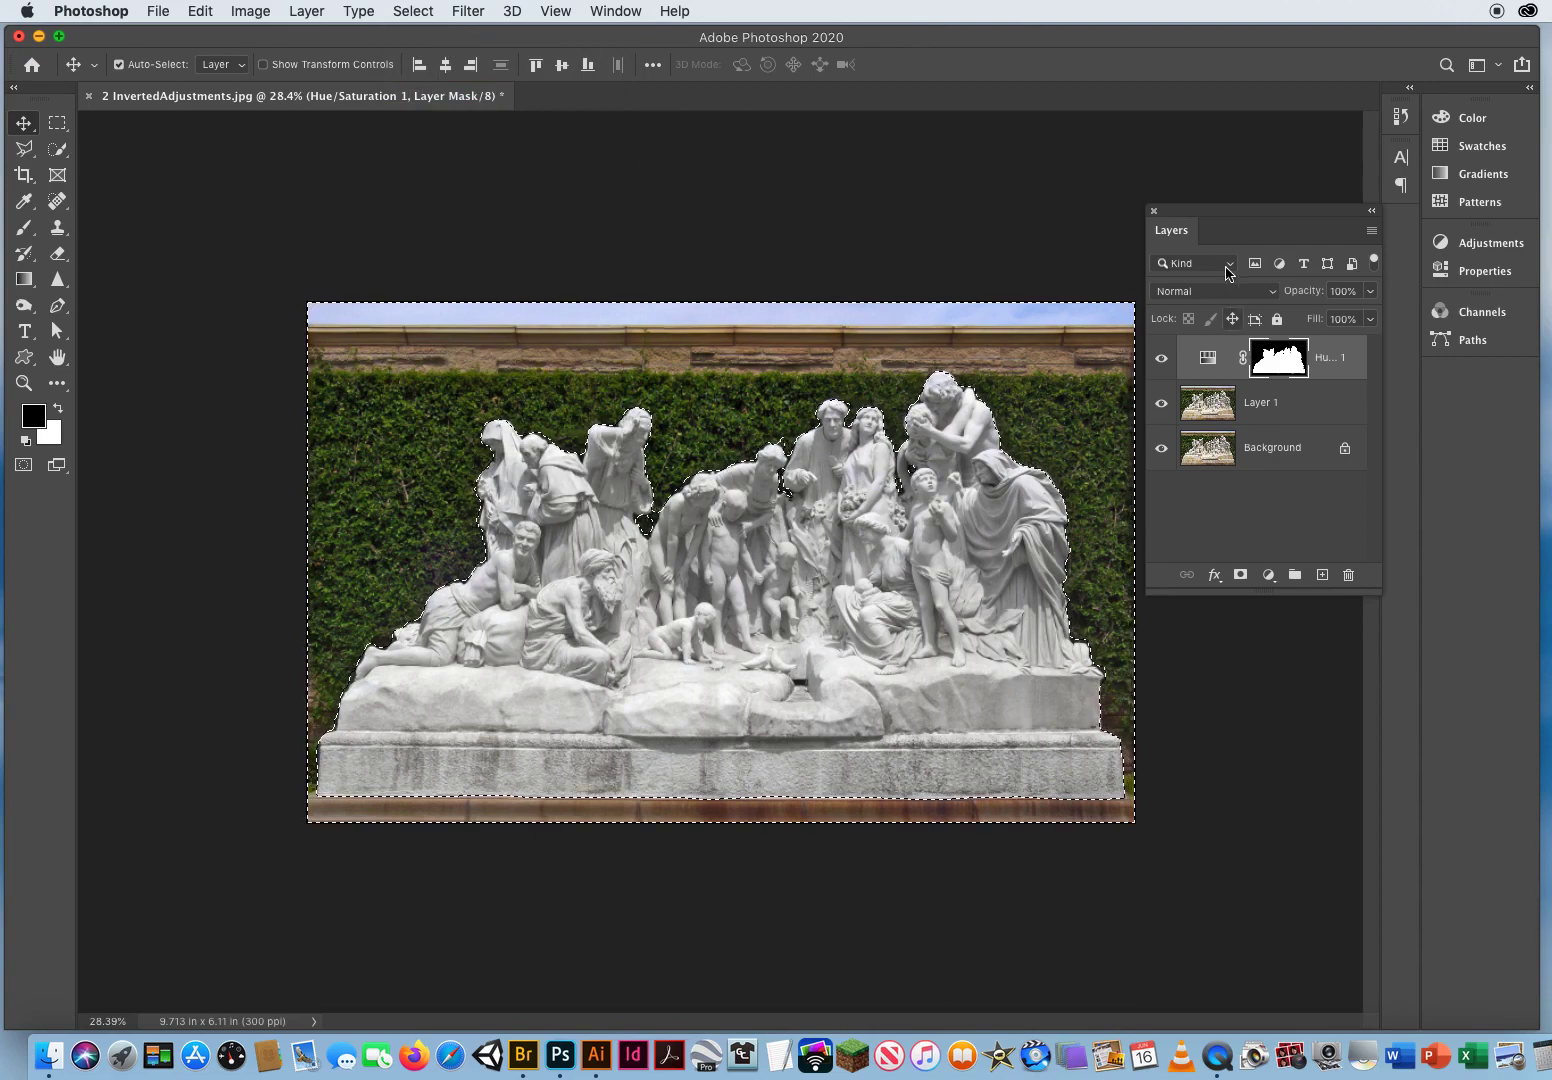
Add a second Hue/Saturation adjustment layer masked to the selected background and set its Saturation to +43.
left_click_drag(1222, 223, 1197, 424)
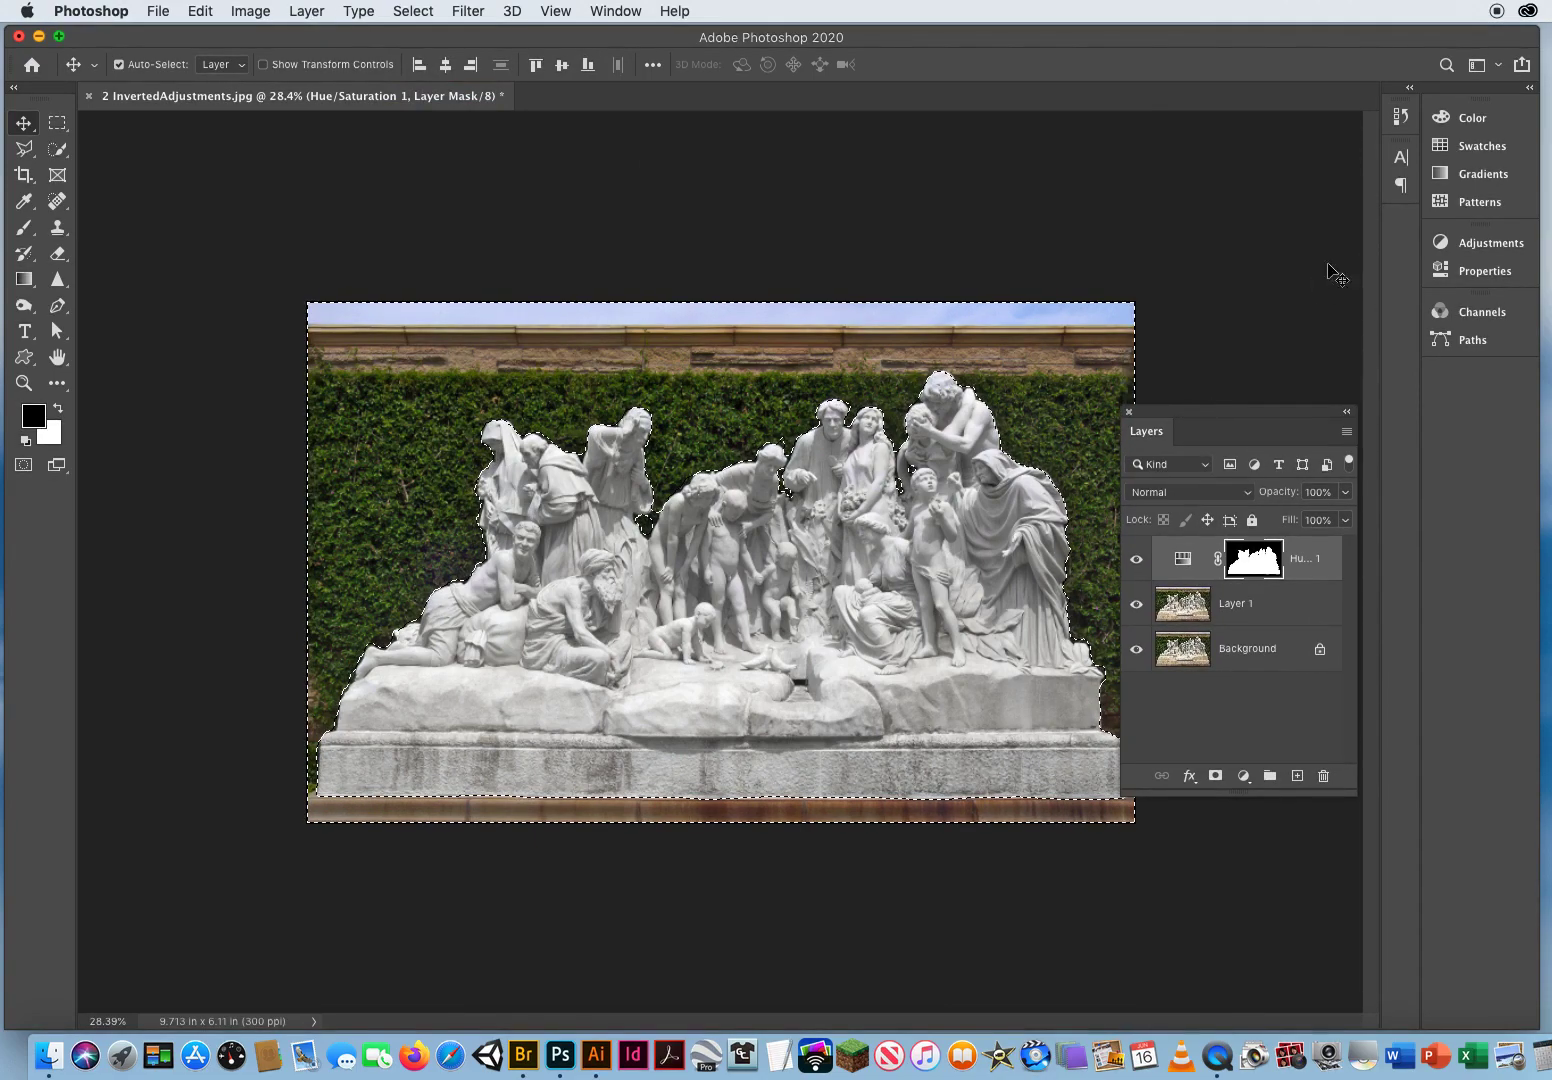
left_click(1490, 242)
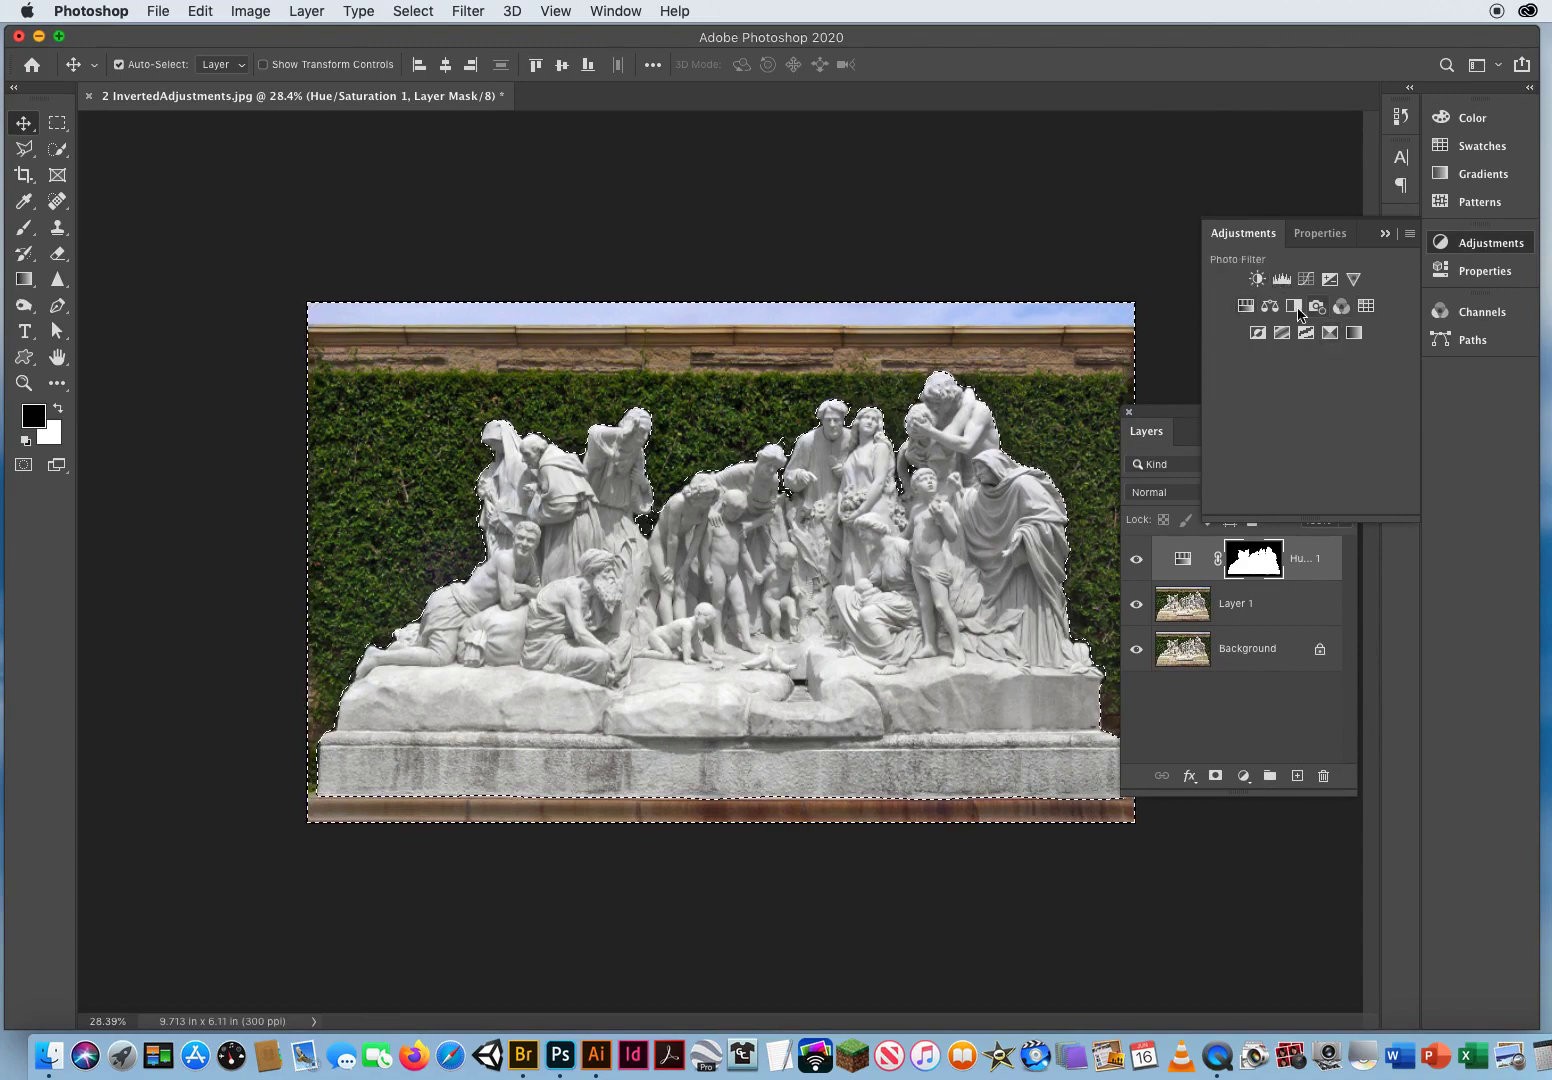
left_click(1245, 306)
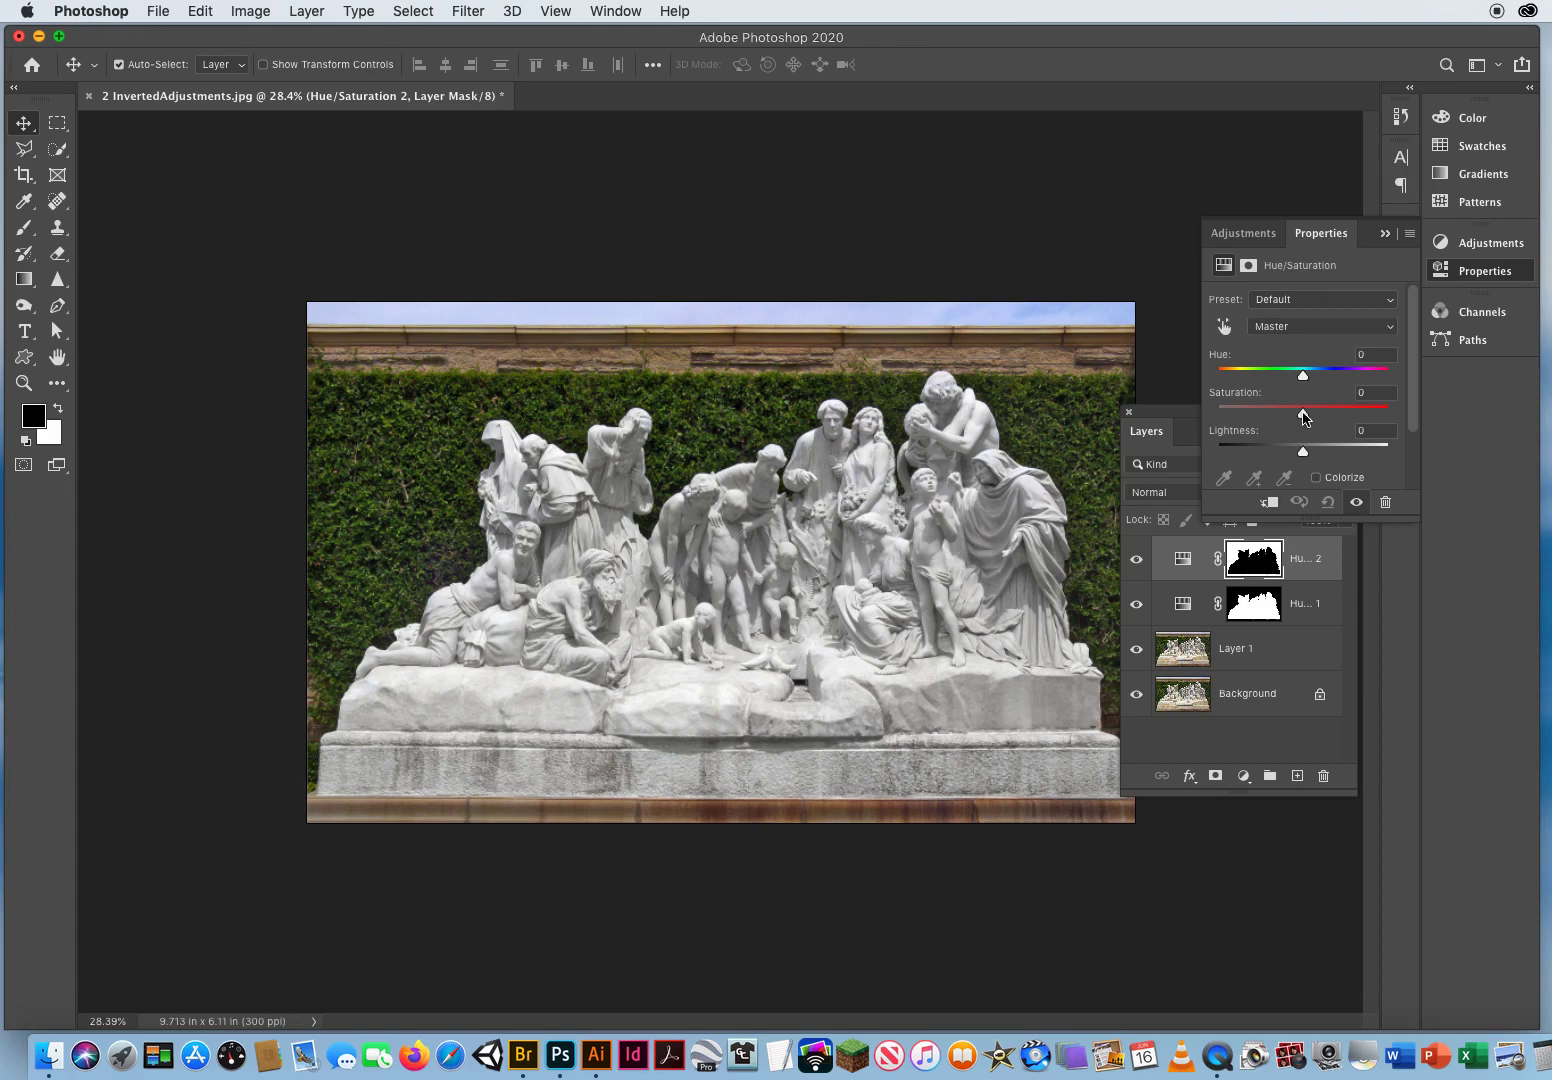
left_click_drag(1311, 411, 1376, 418)
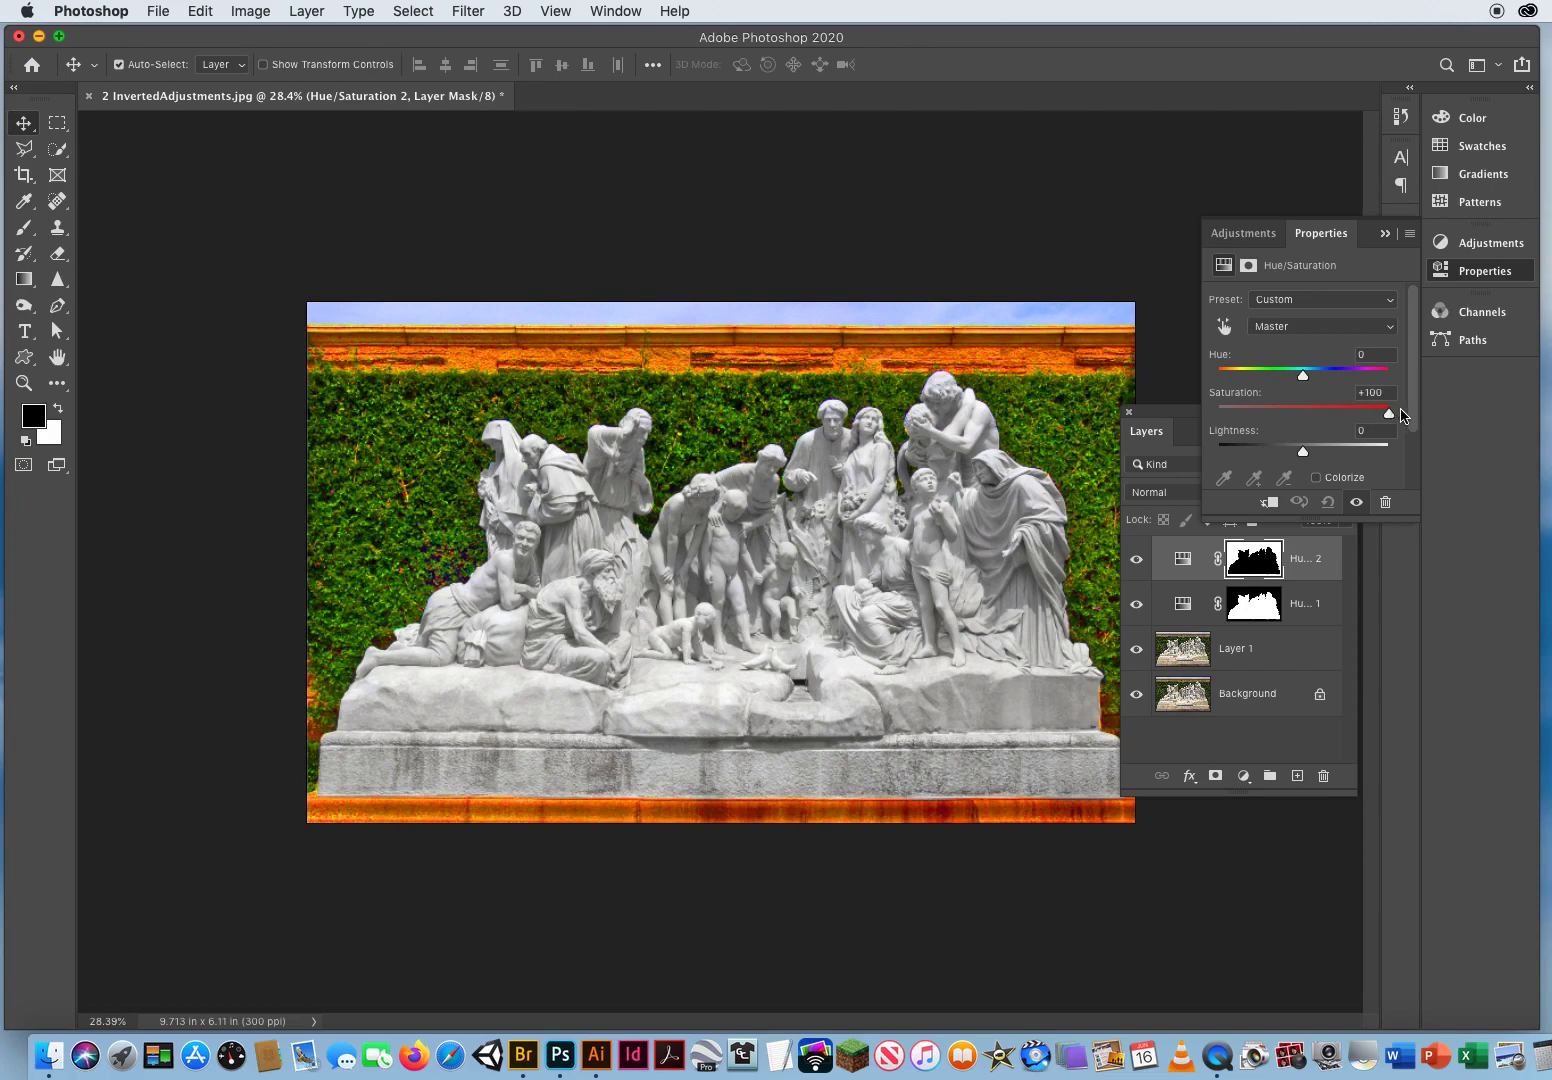
left_click_drag(1389, 415, 1341, 417)
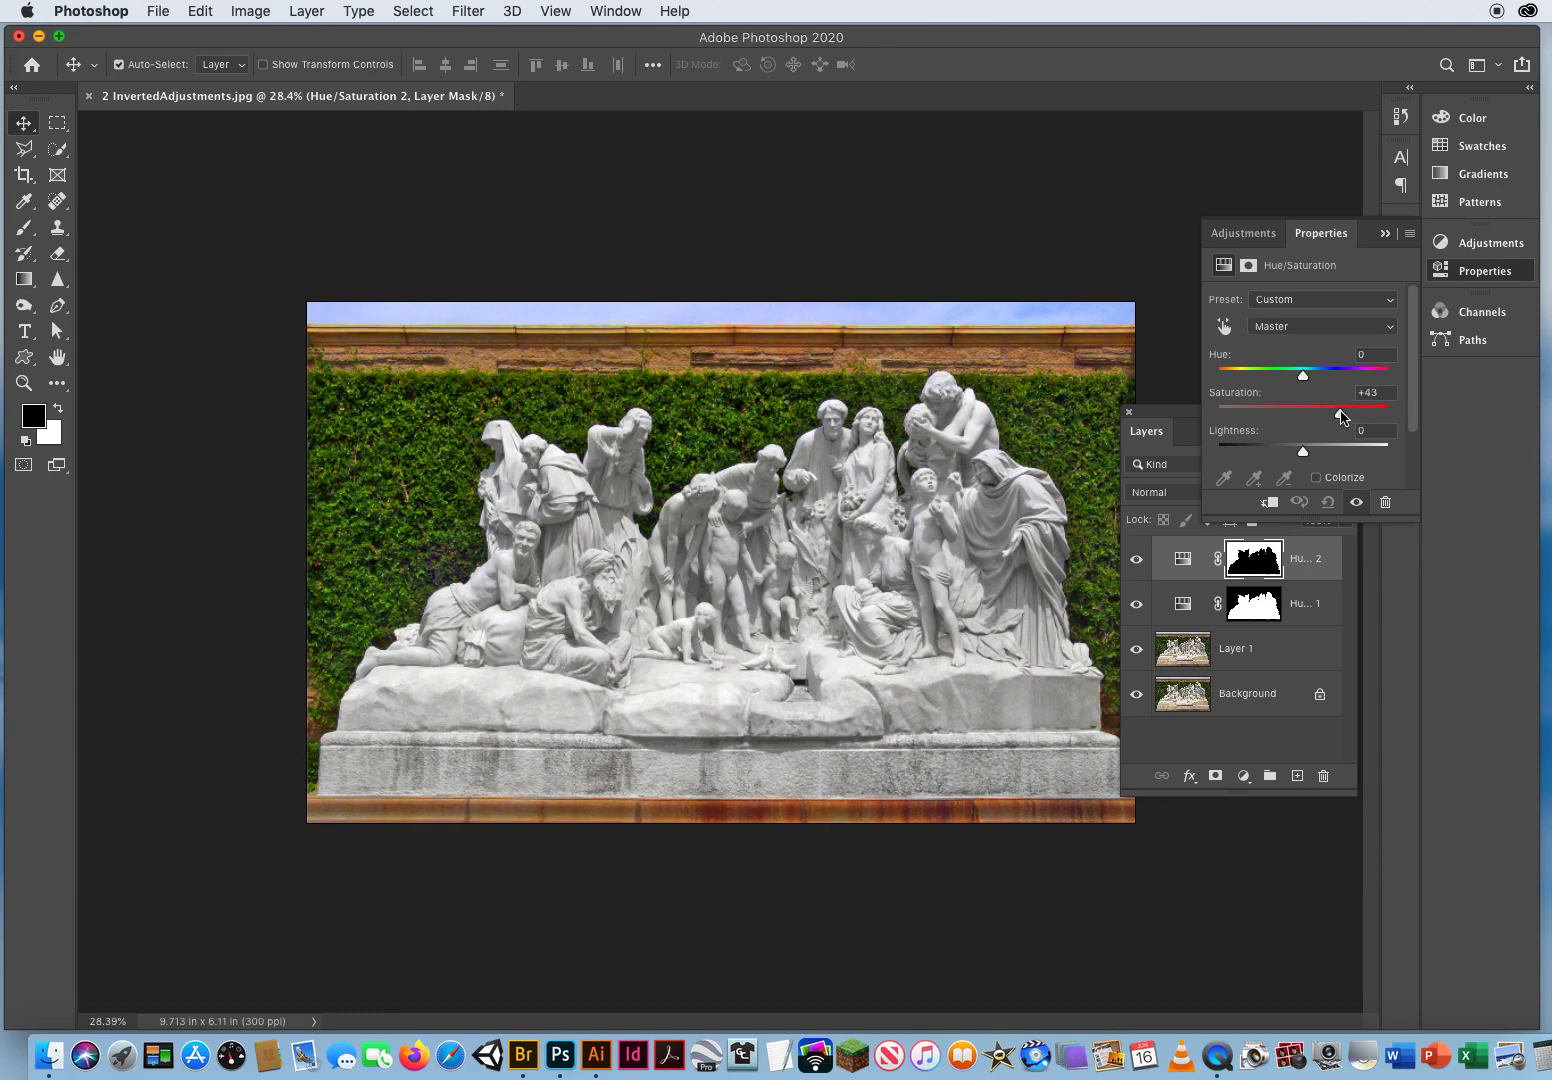
left_click(1386, 234)
left_click_drag(1209, 410, 1187, 196)
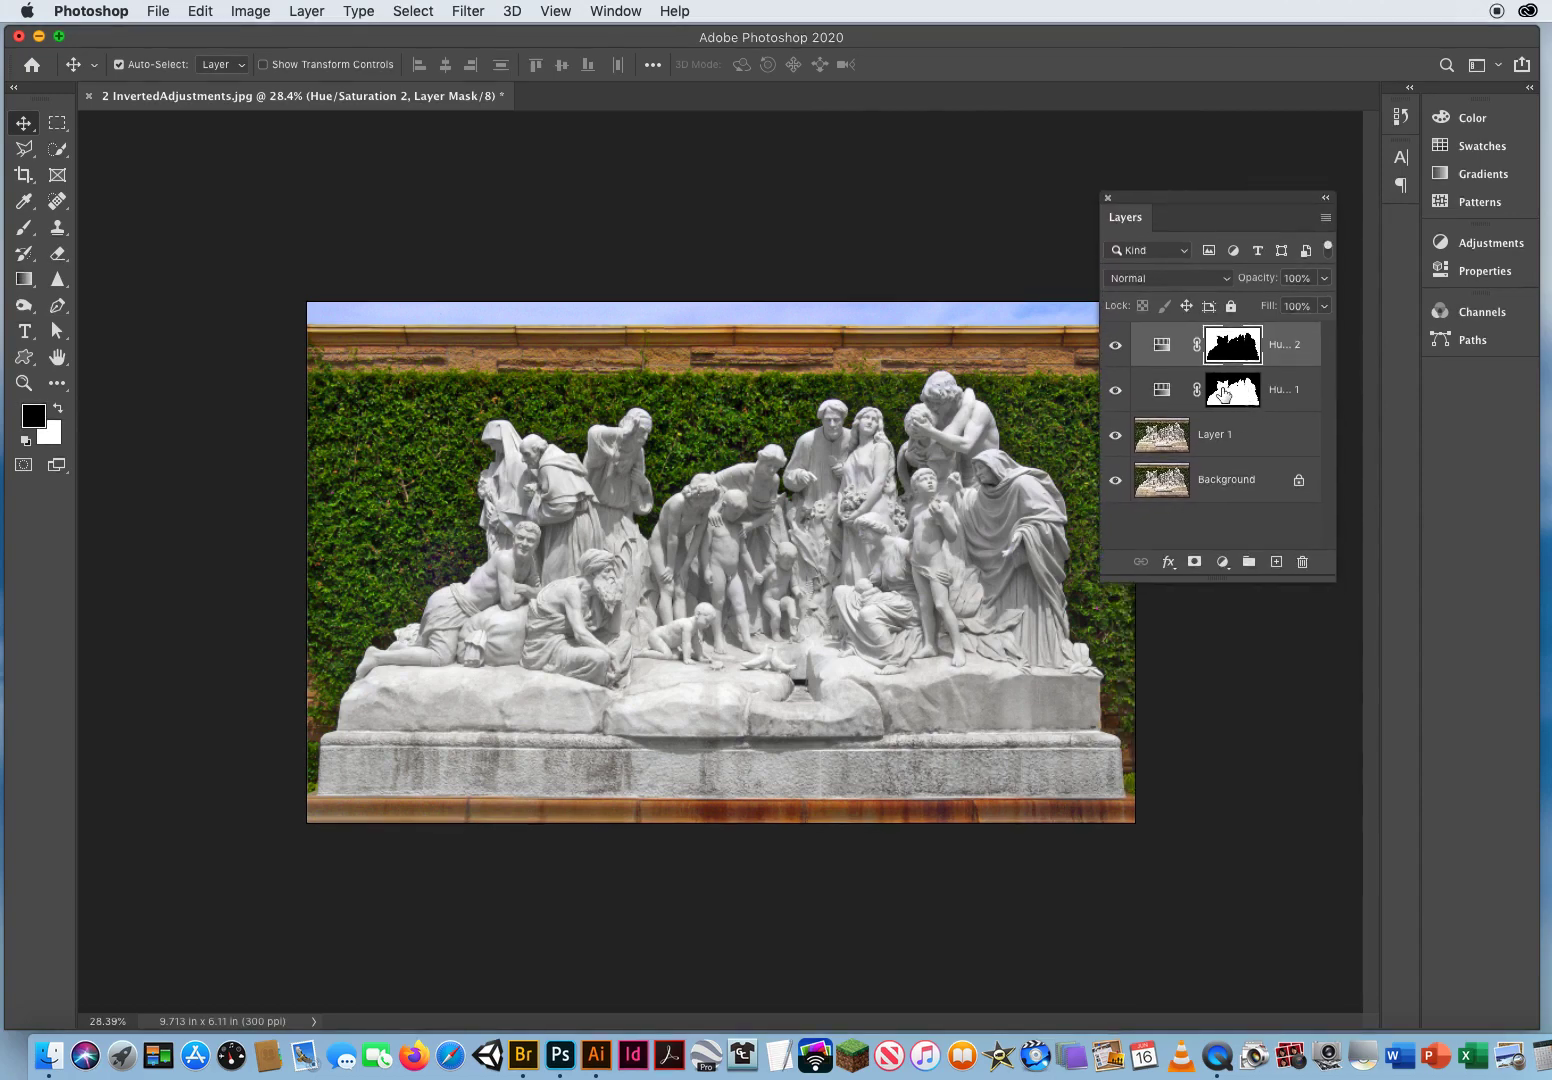
Reload the Hue/Saturation 1 mask as a selection, invert it to compare with the second layer's mask, and deselect.
left_click(1235, 399)
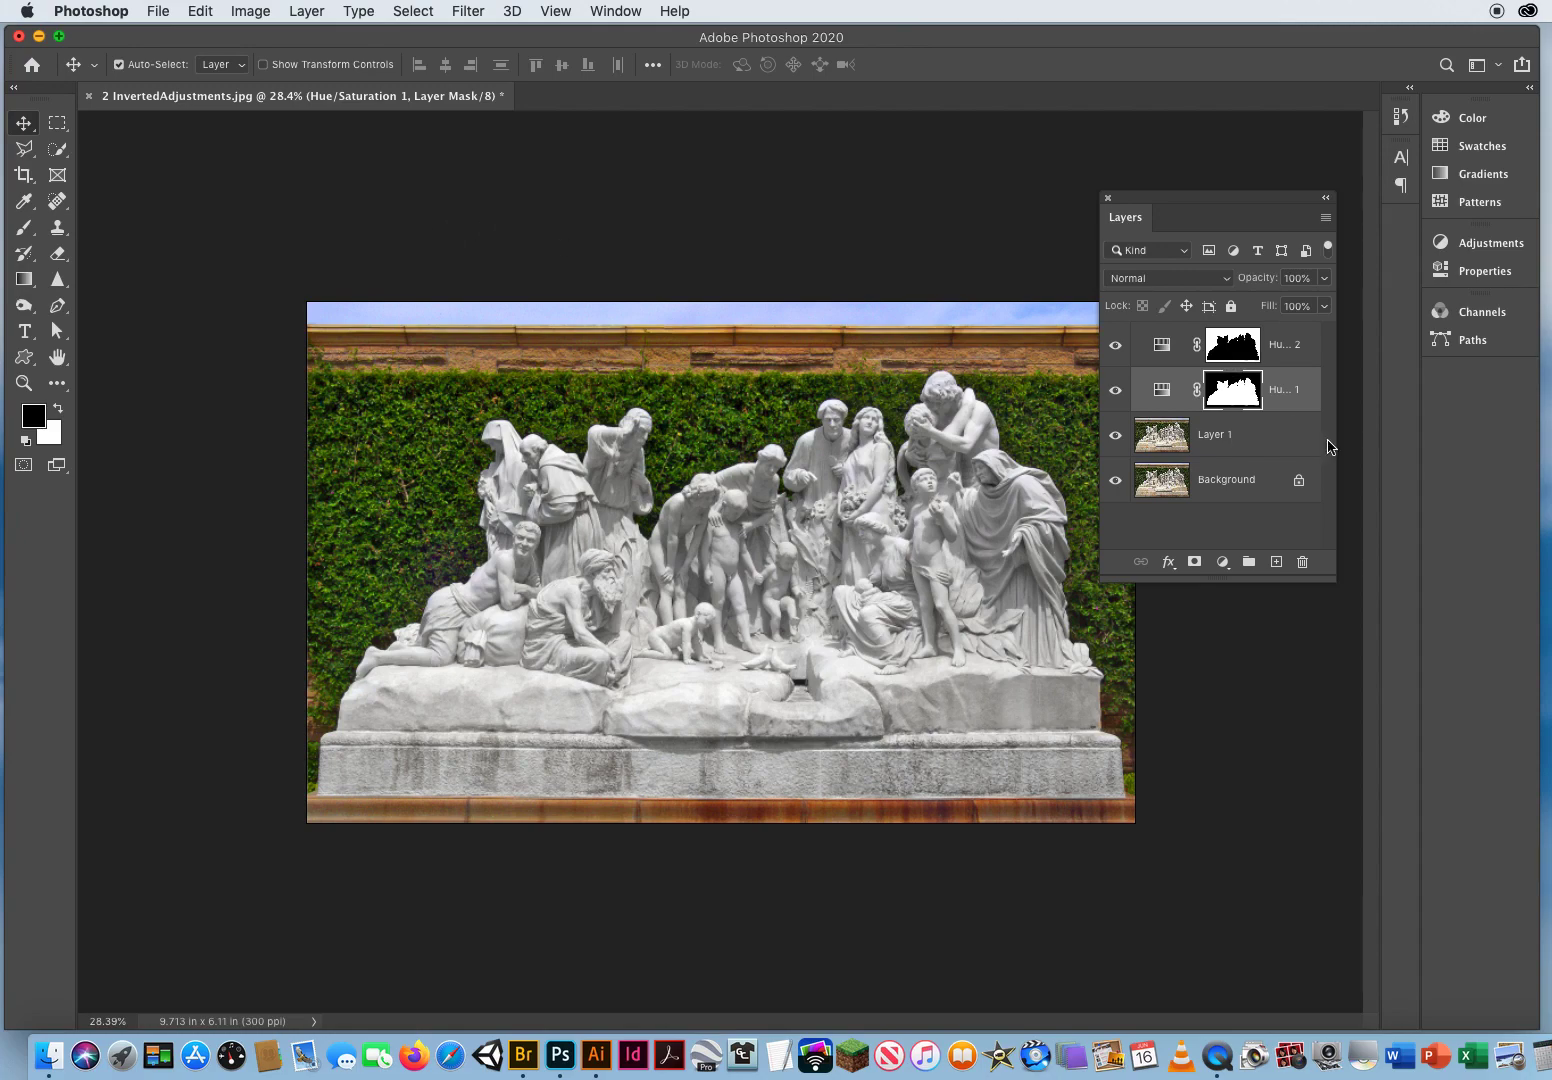
left_click(1237, 400, "super")
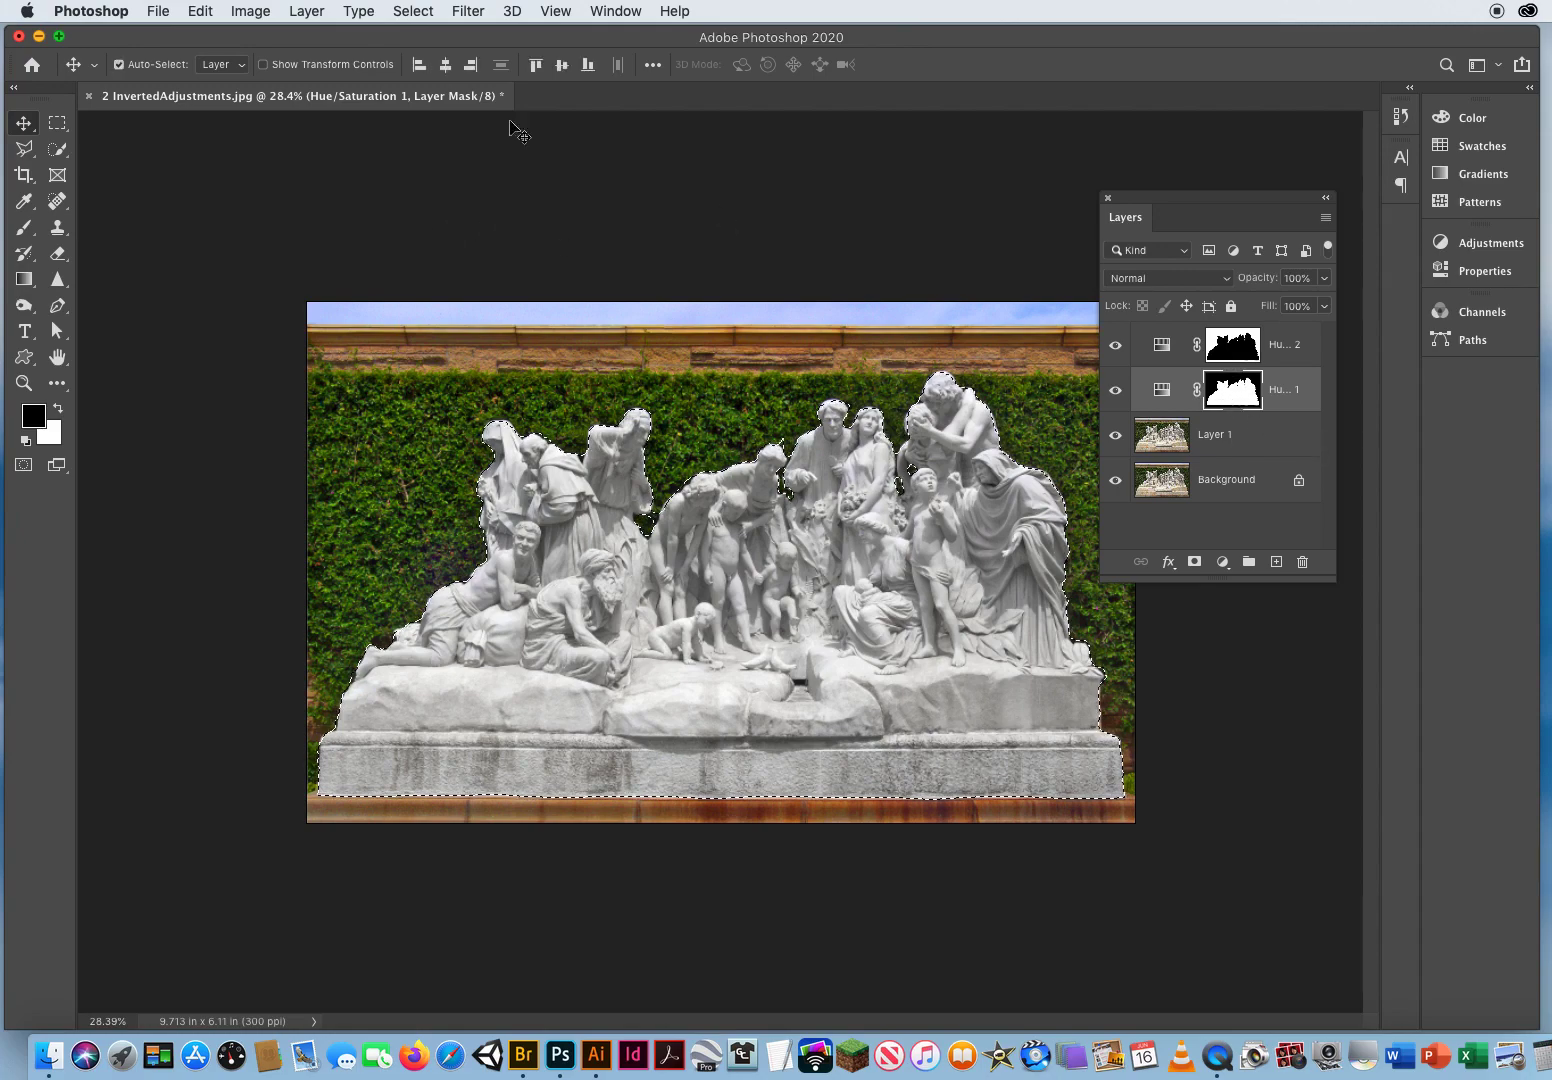
left_click(401, 10)
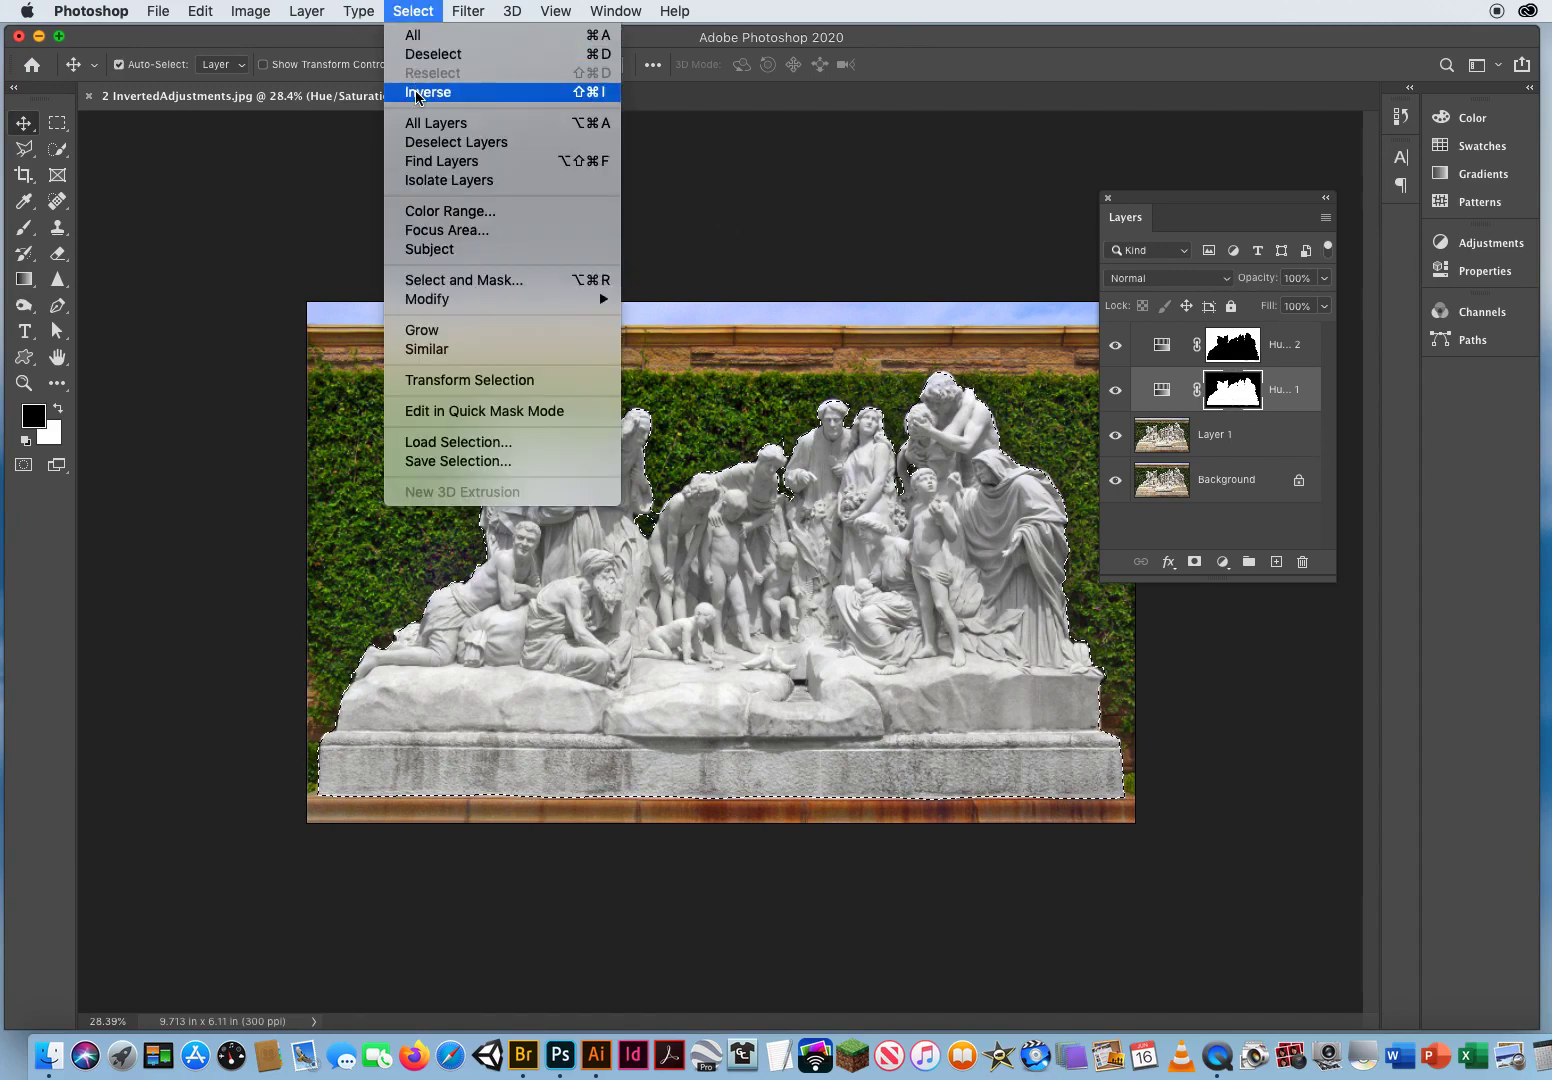
left_click(455, 92)
left_click(1262, 350)
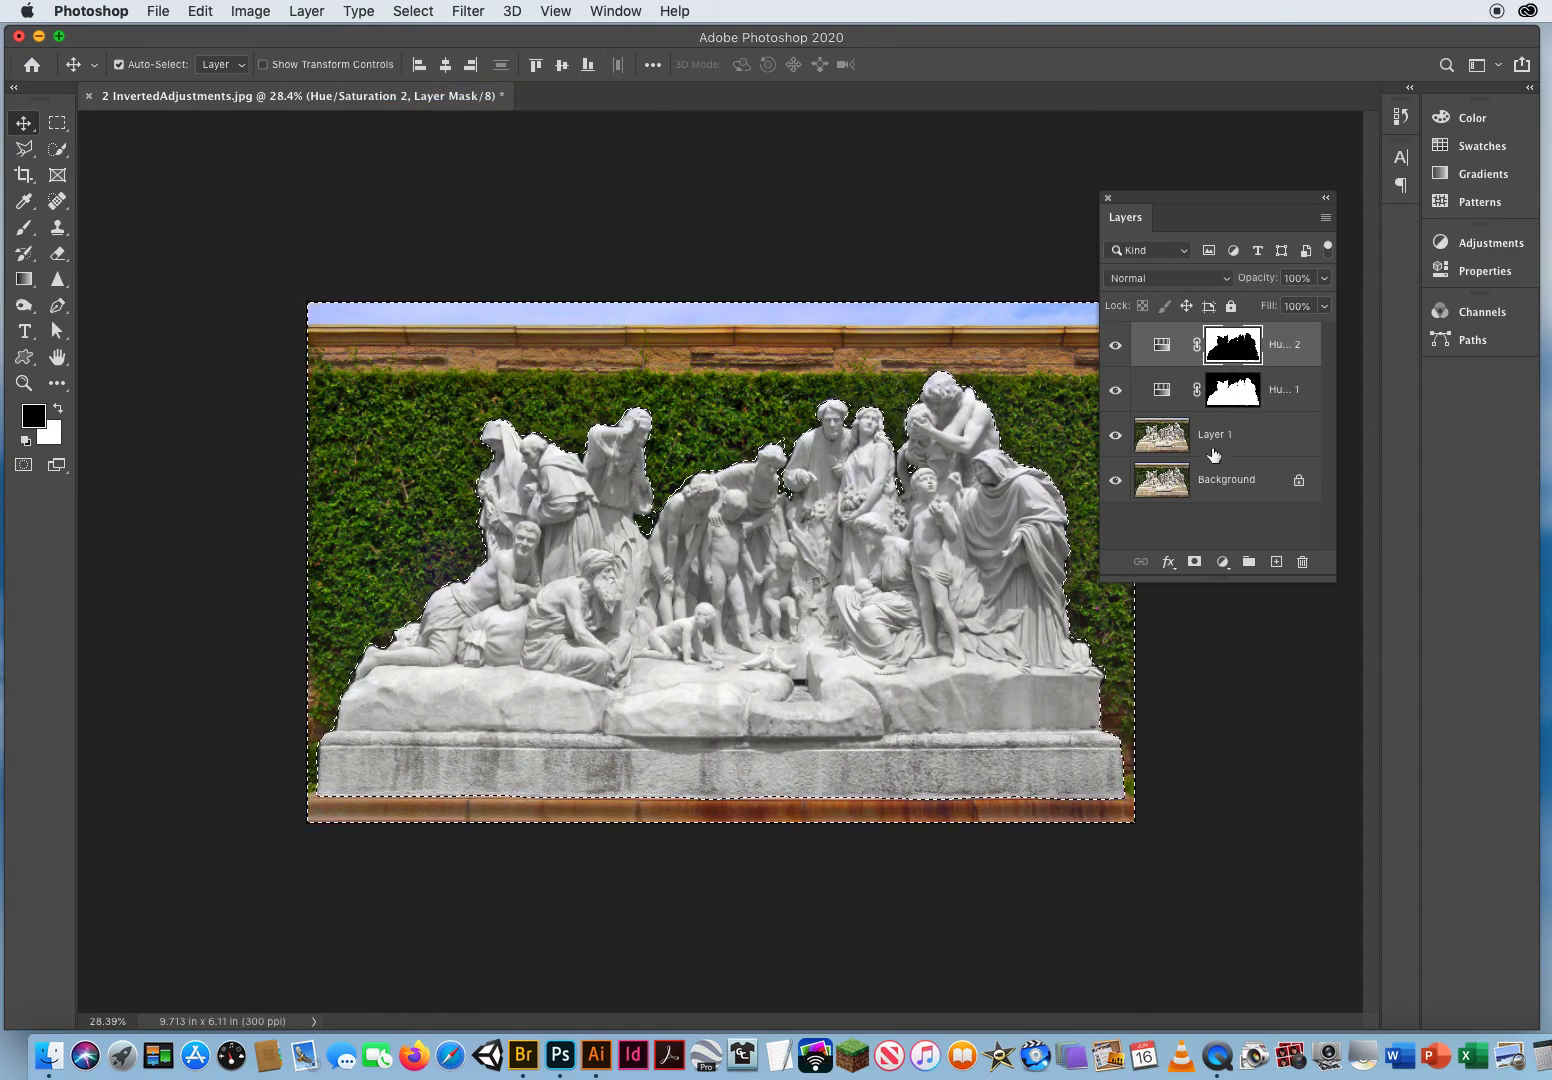
left_click(1222, 398)
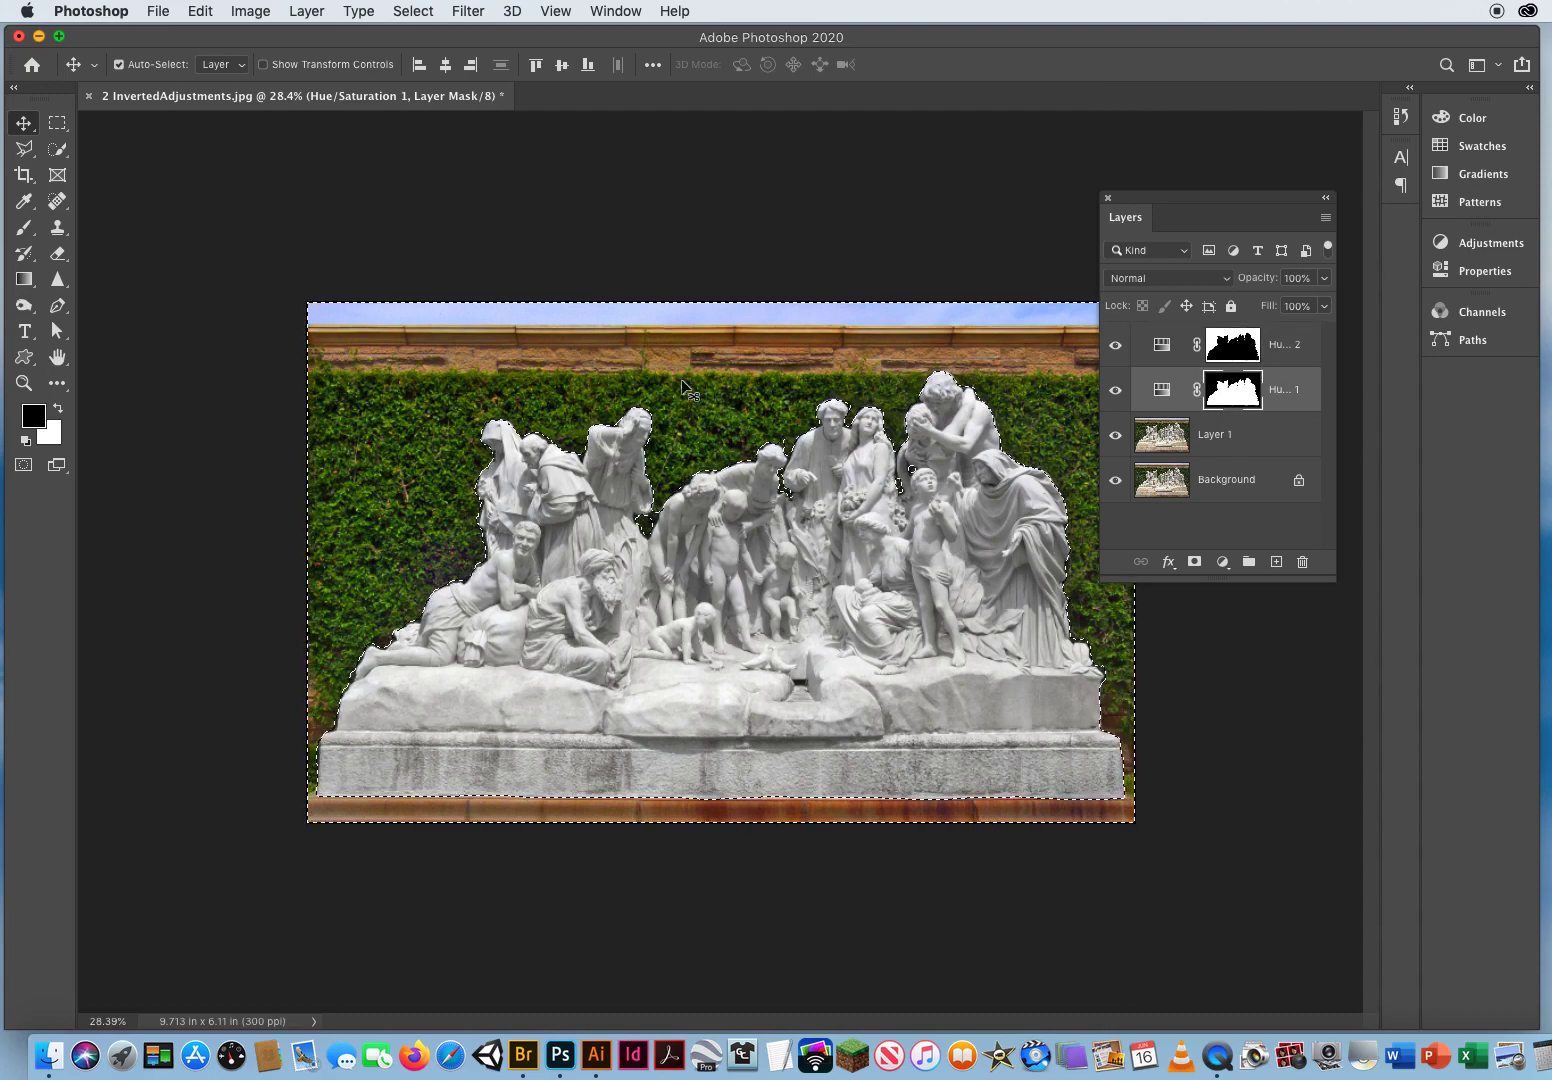
left_click(1248, 348)
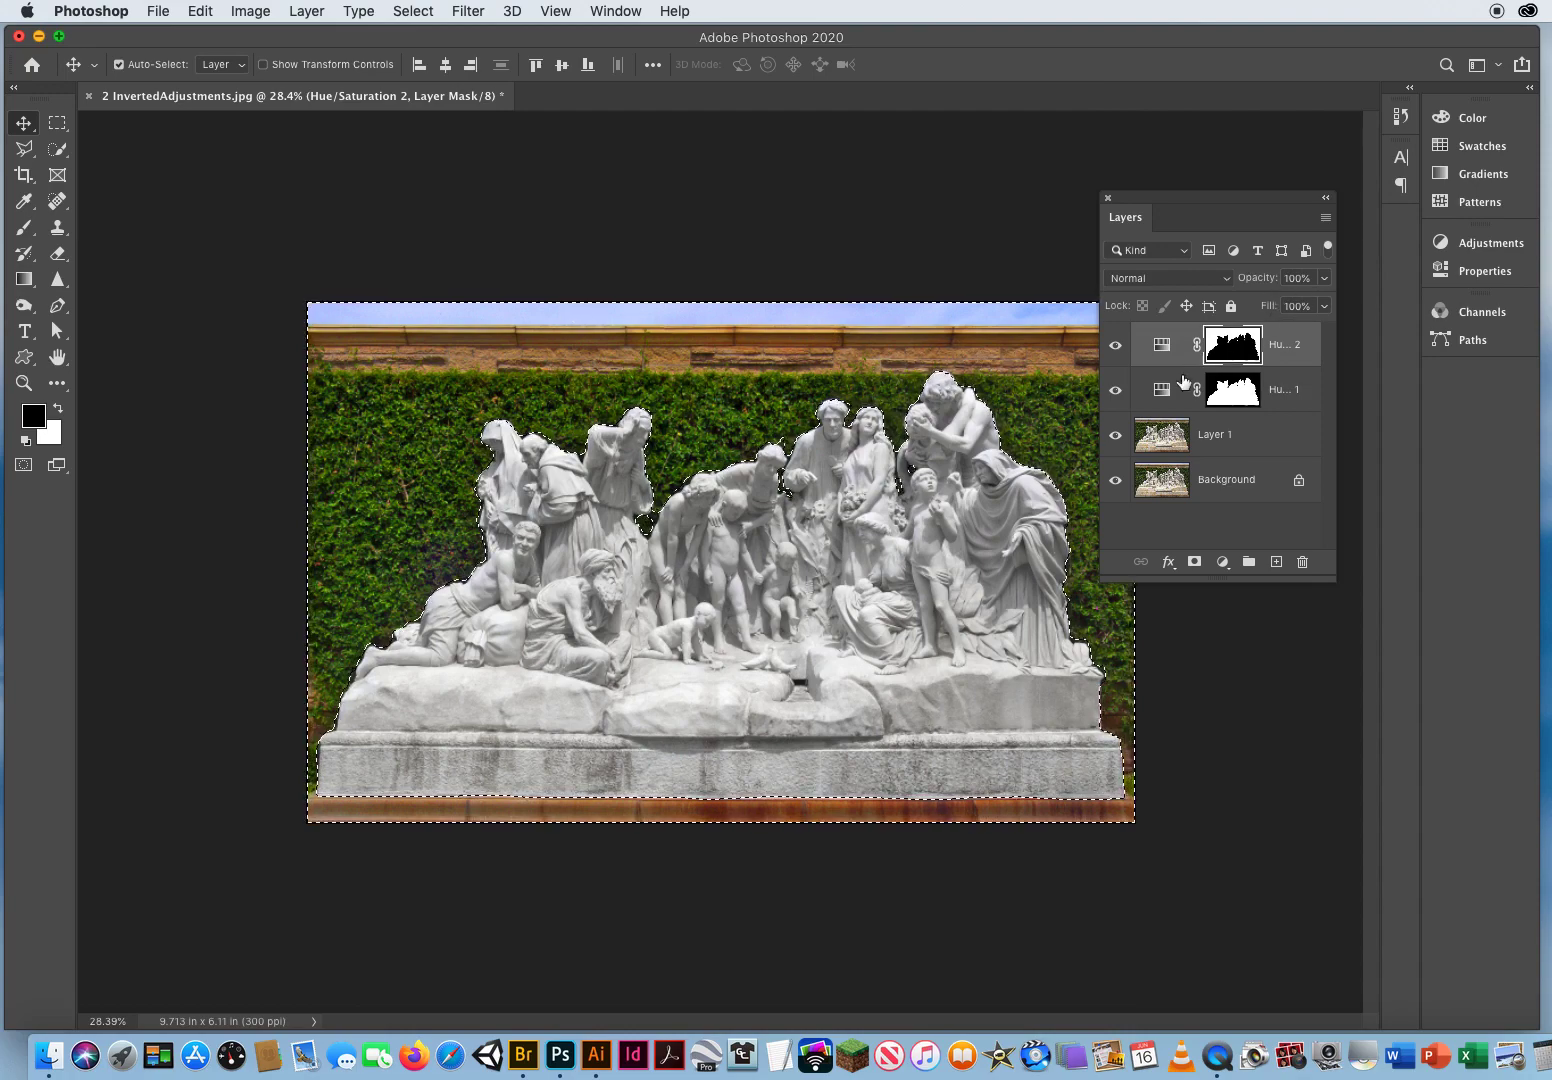
key("super+d")
key("super+d")
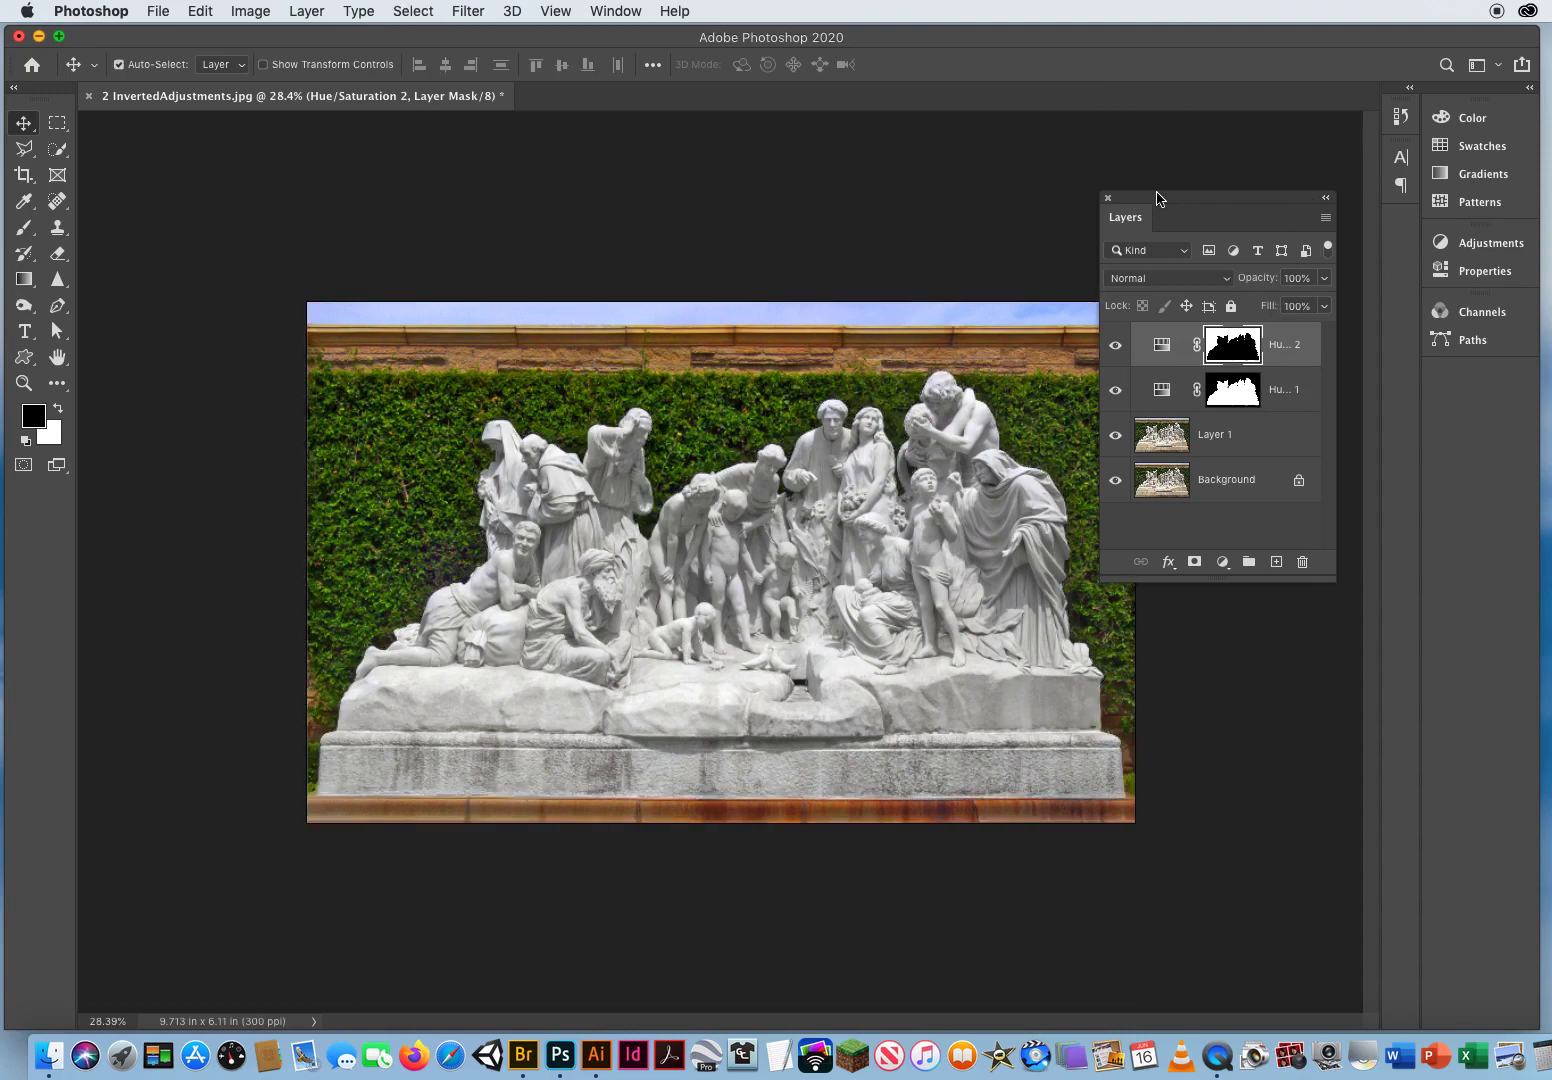
Hide both Hue/Saturation layers to examine the image without adjustments, and show them again one at a time.
left_click_drag(1157, 197, 1227, 232)
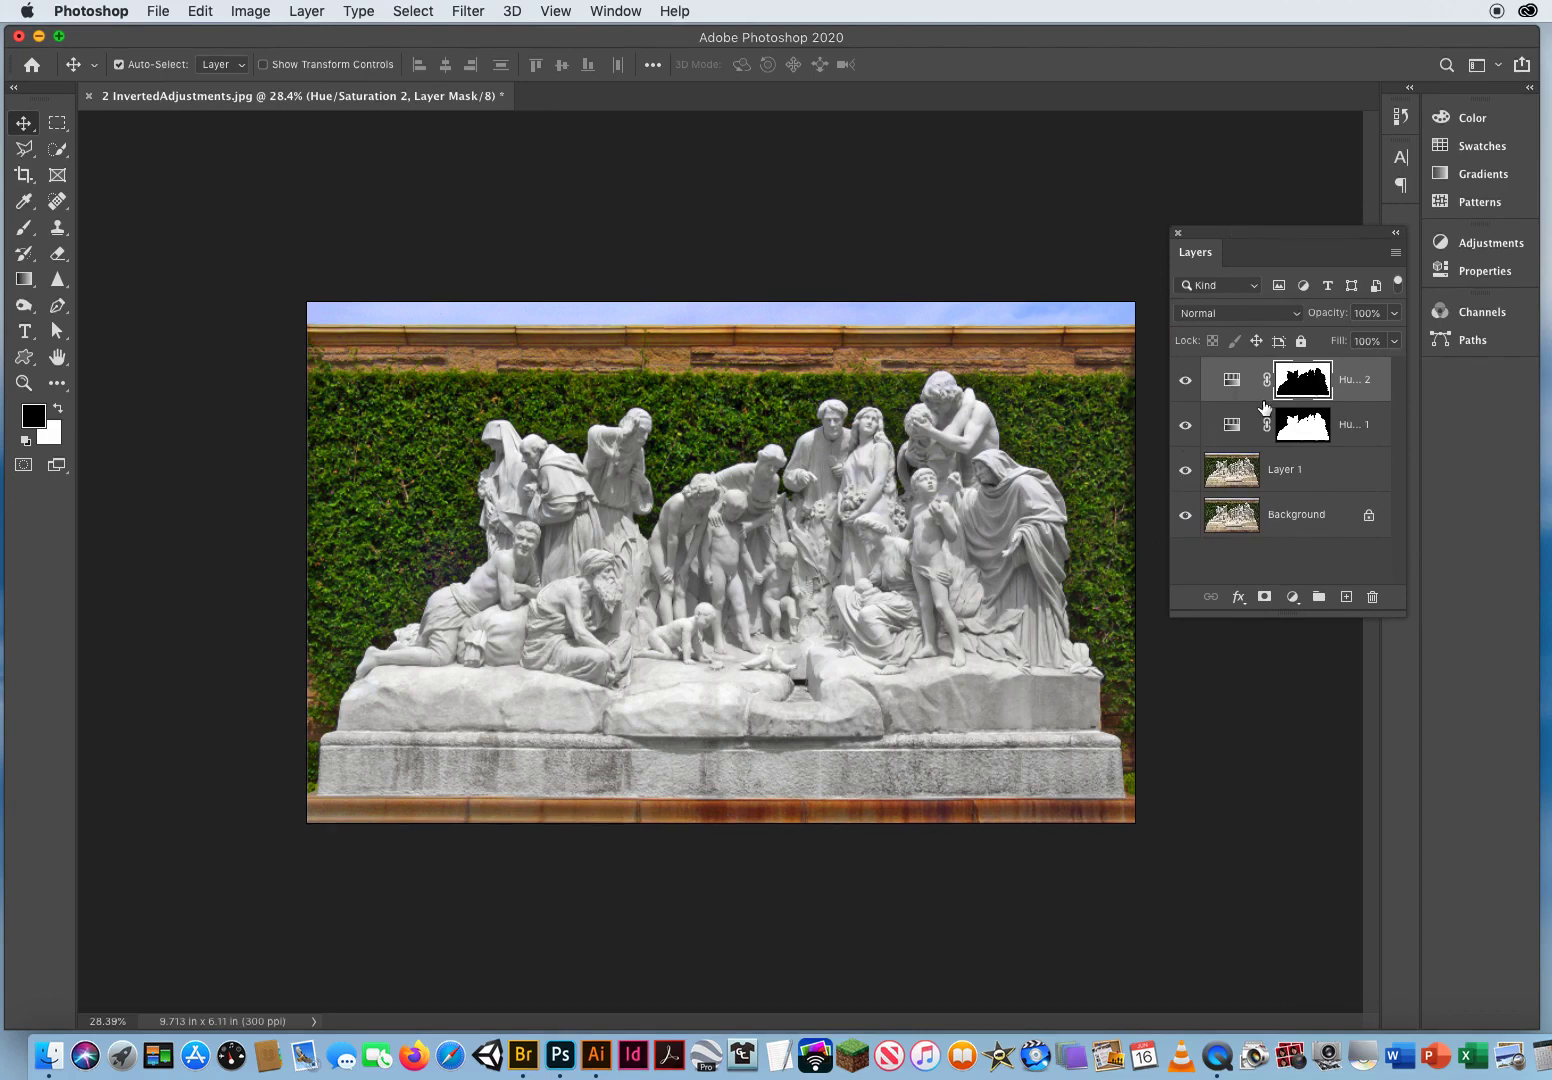
left_click_drag(1187, 382, 1204, 430)
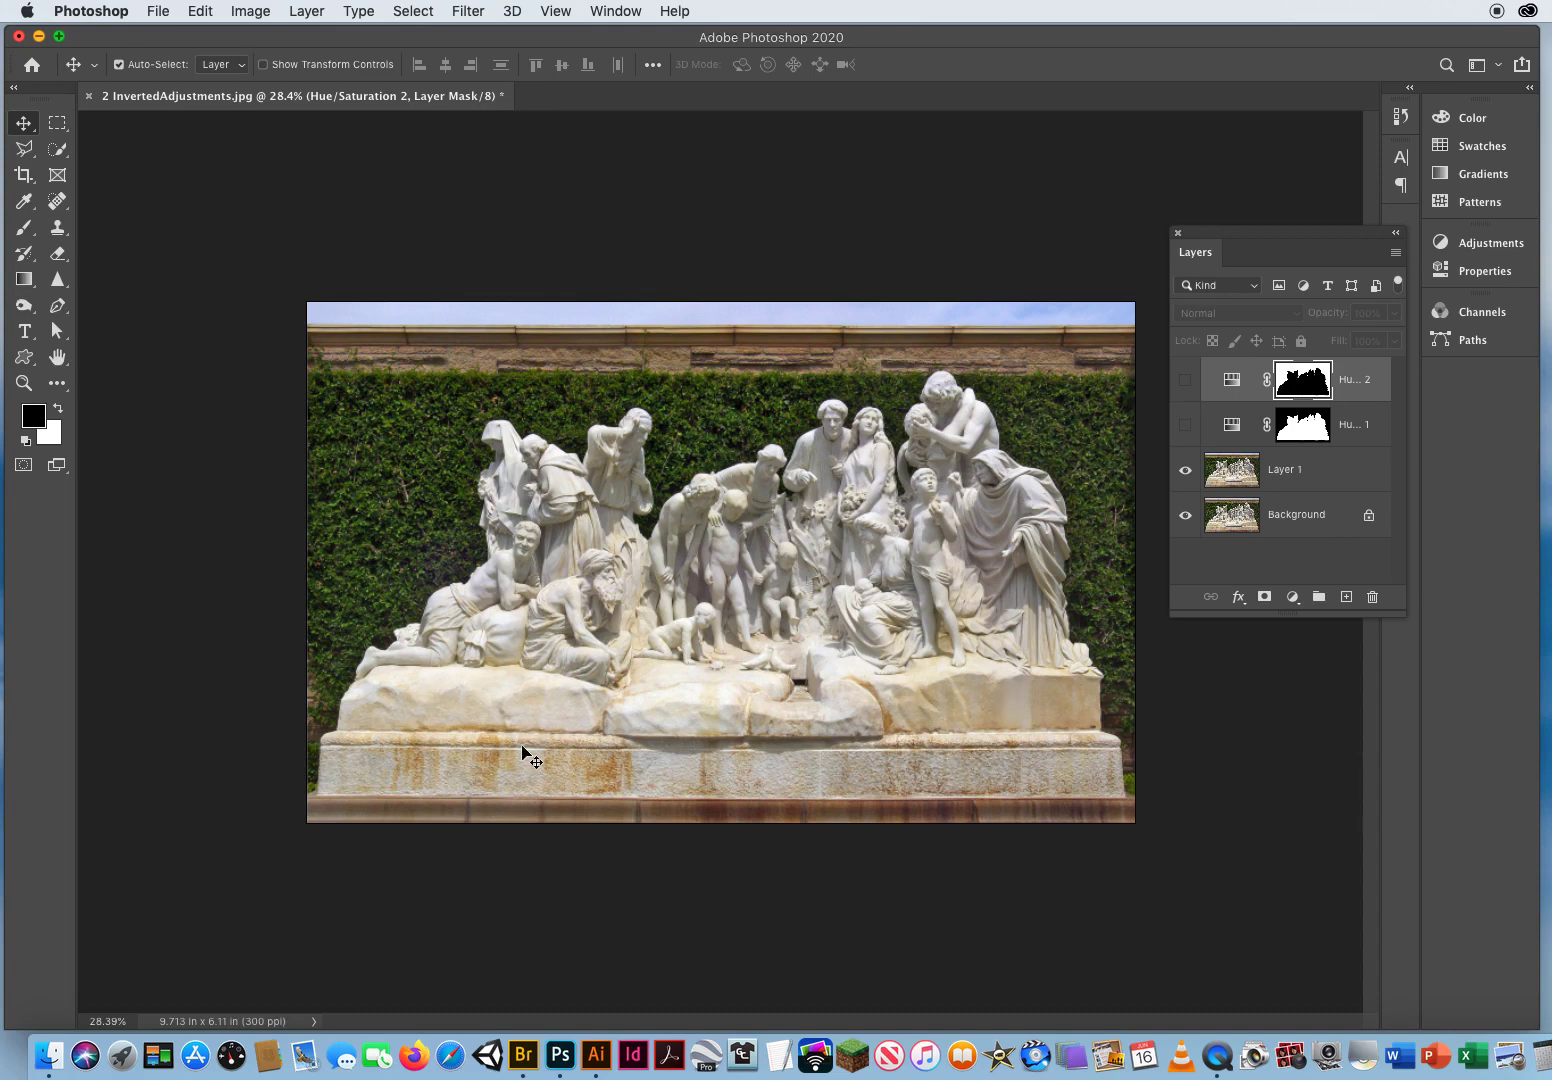
left_click(1184, 428)
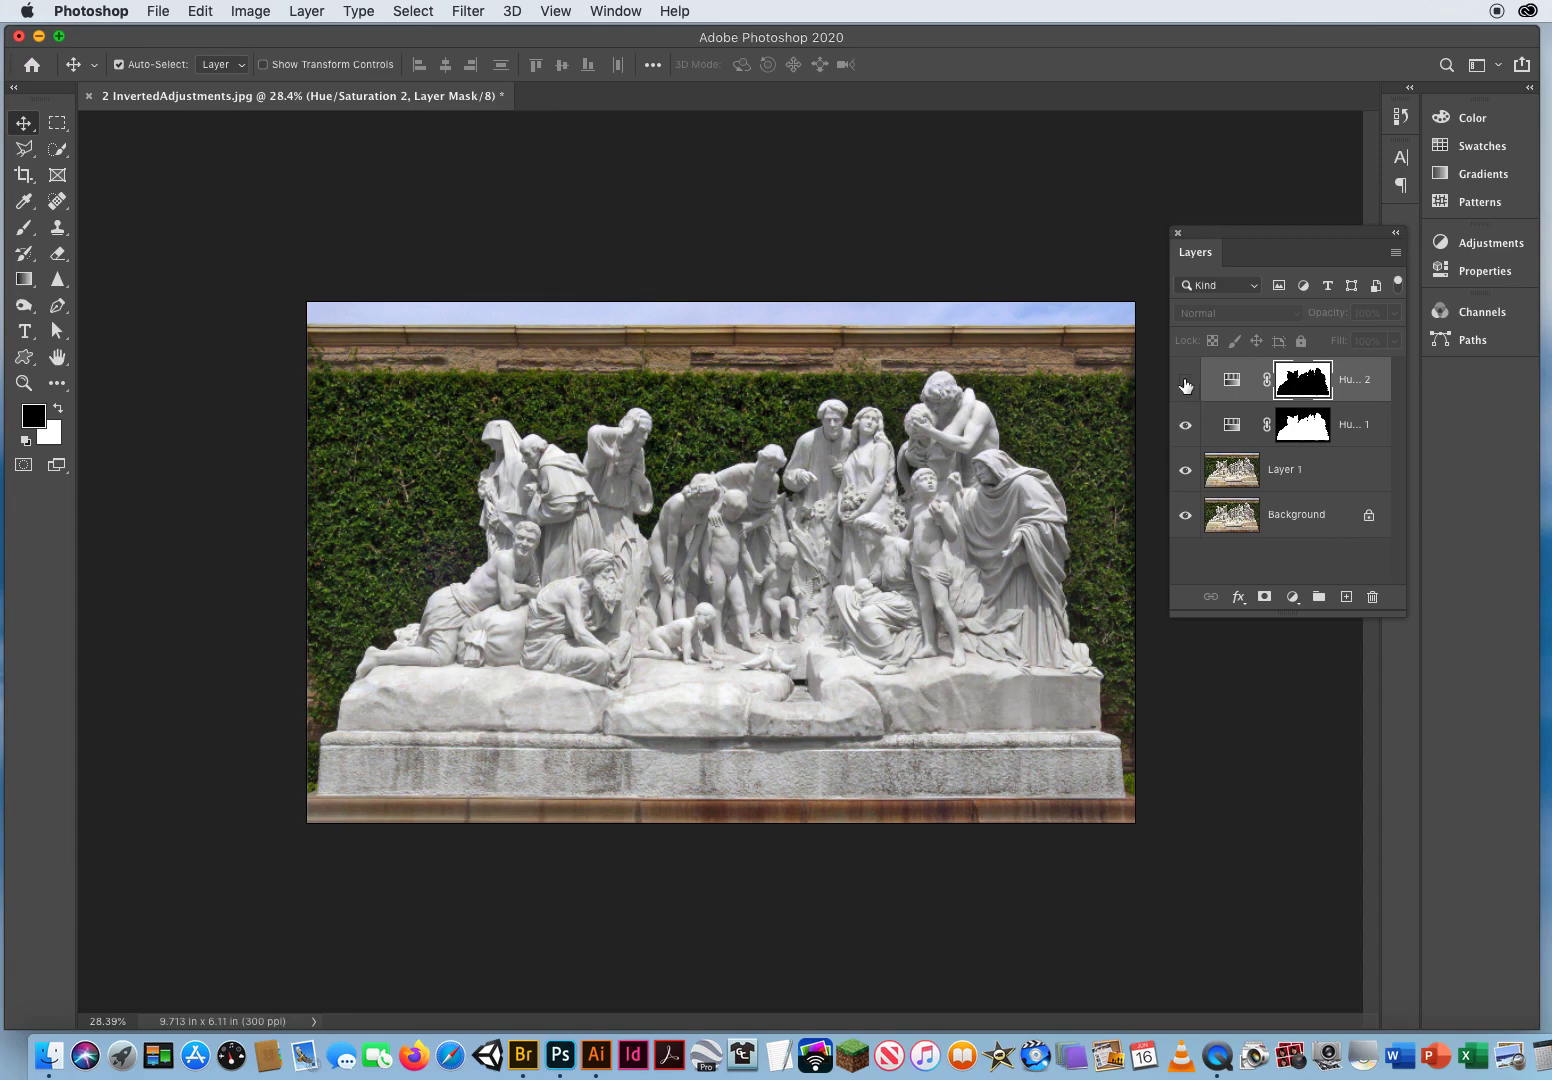
left_click(1185, 382)
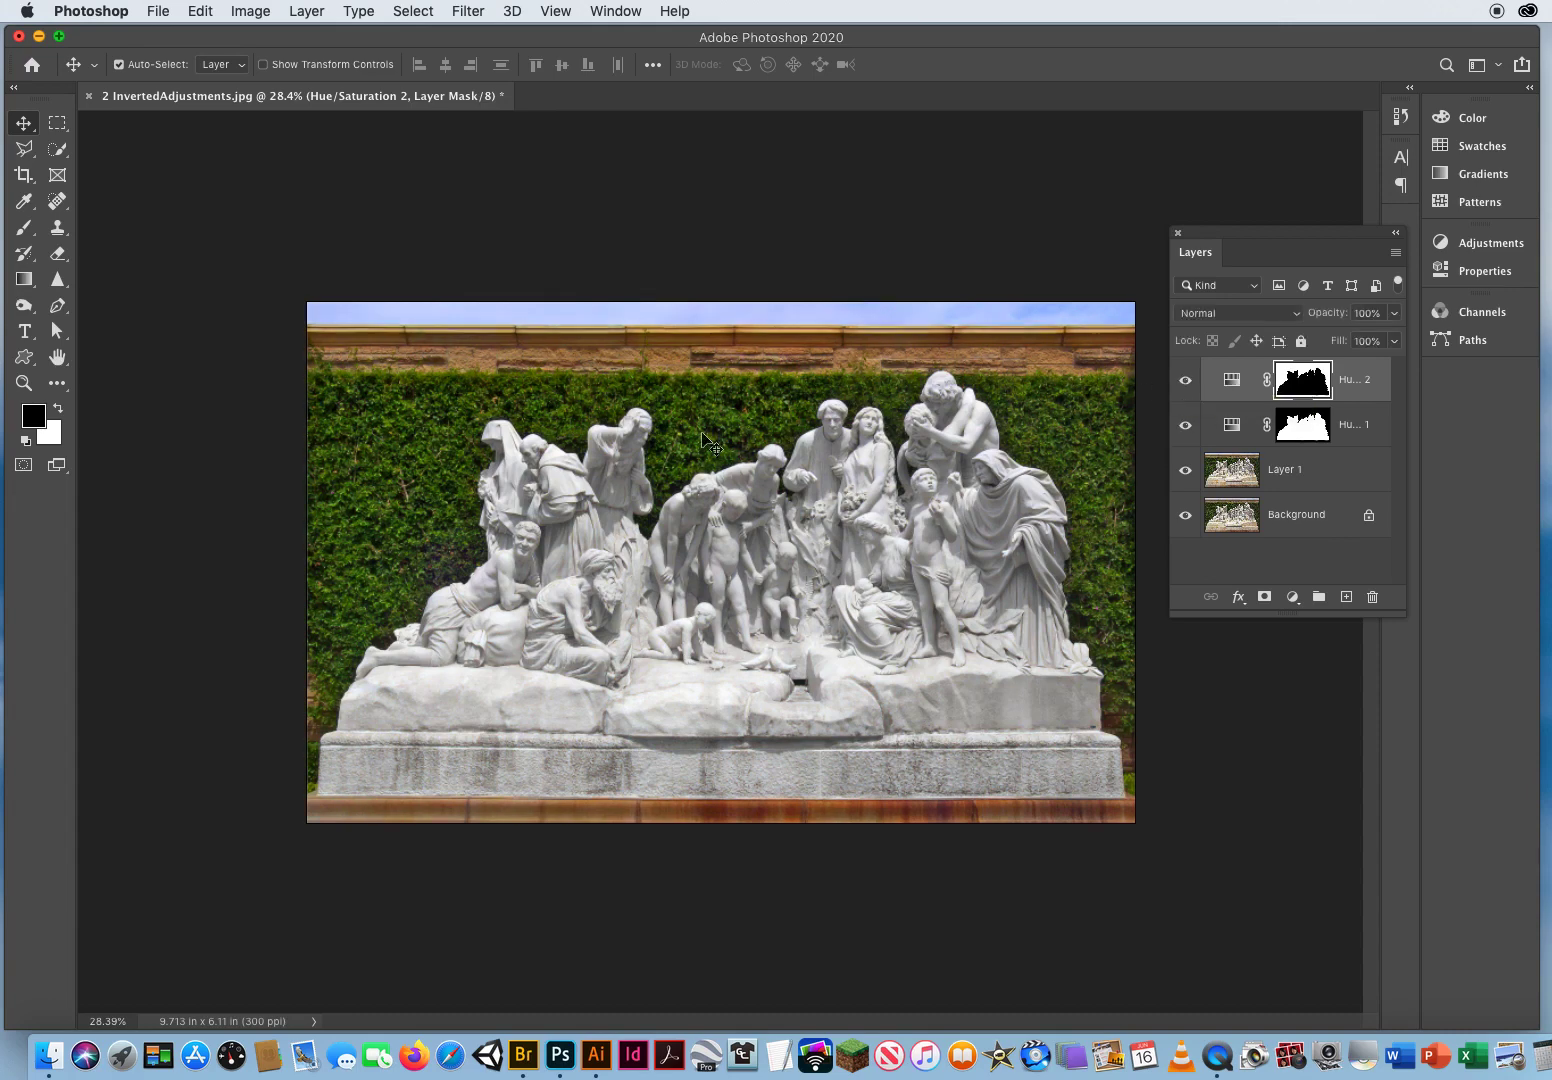
left_click_drag(1202, 239, 1093, 221)
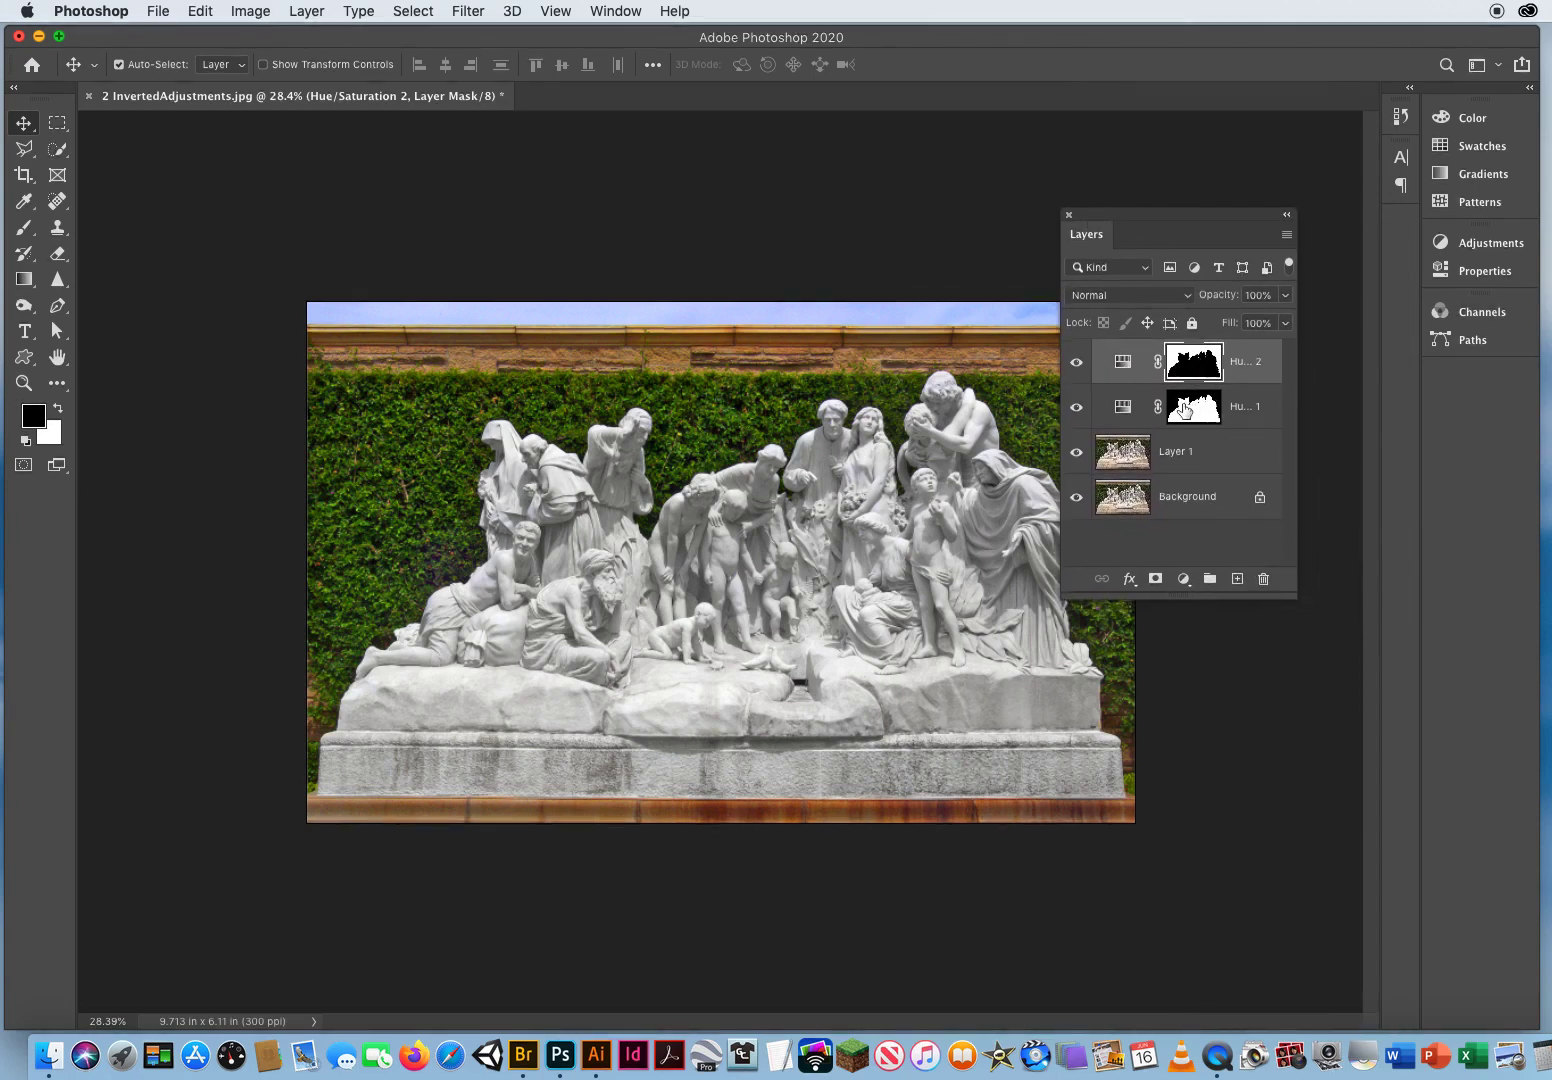
left_click_drag(1086, 234, 1107, 232)
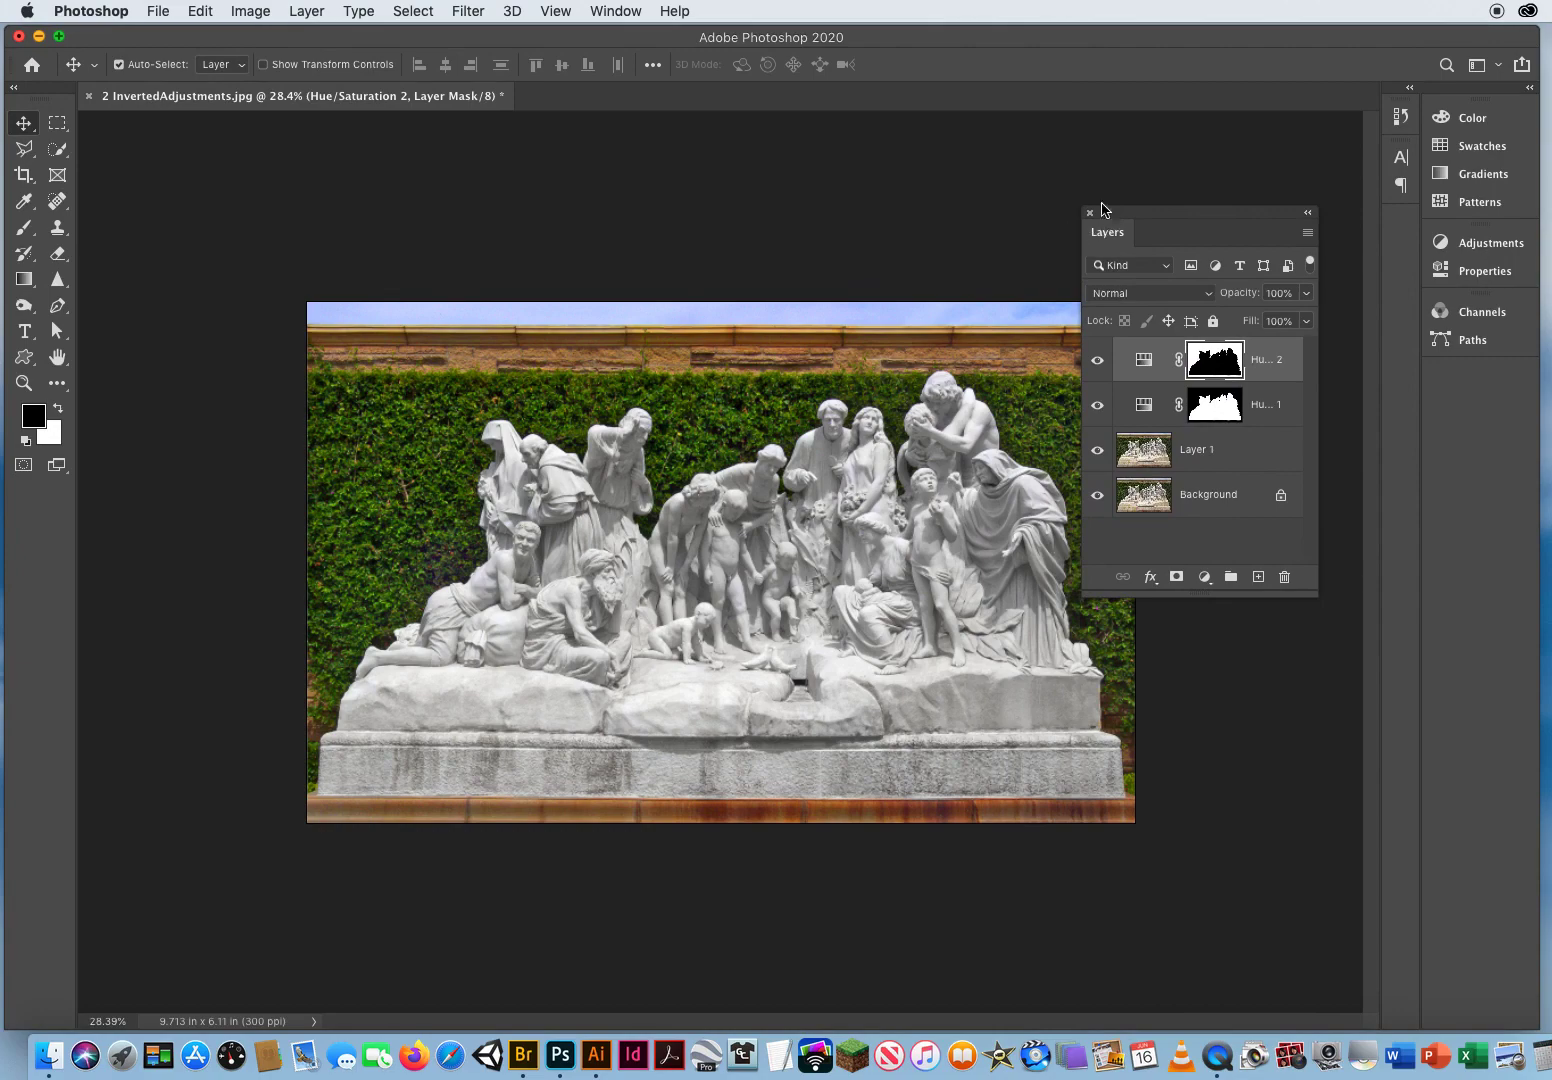